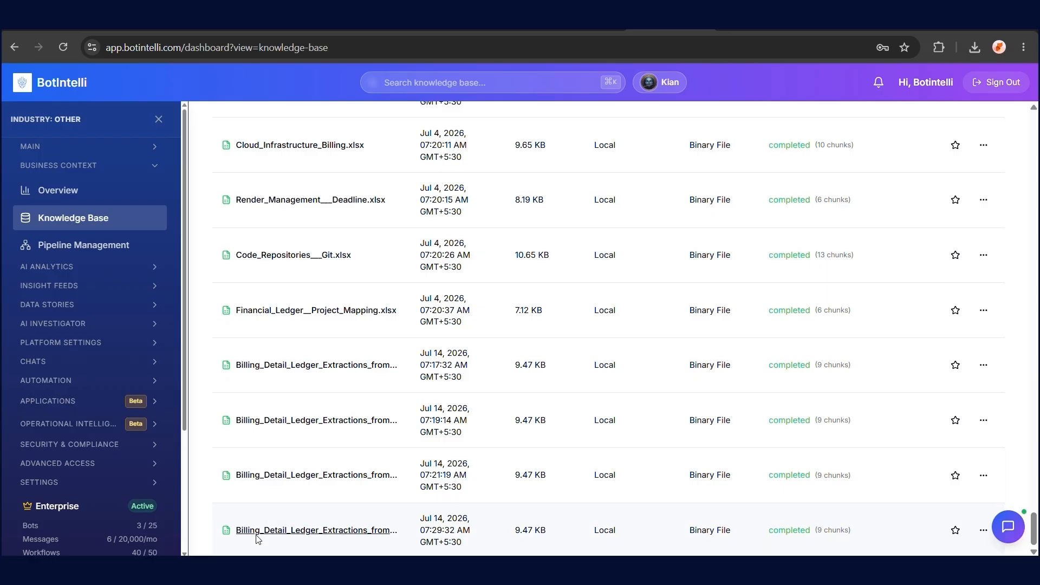
# Preview the latest billing ledger spreadsheet, then close the preview
pyautogui.click(257, 539)
pyautogui.scroll(-6, 486, 269)
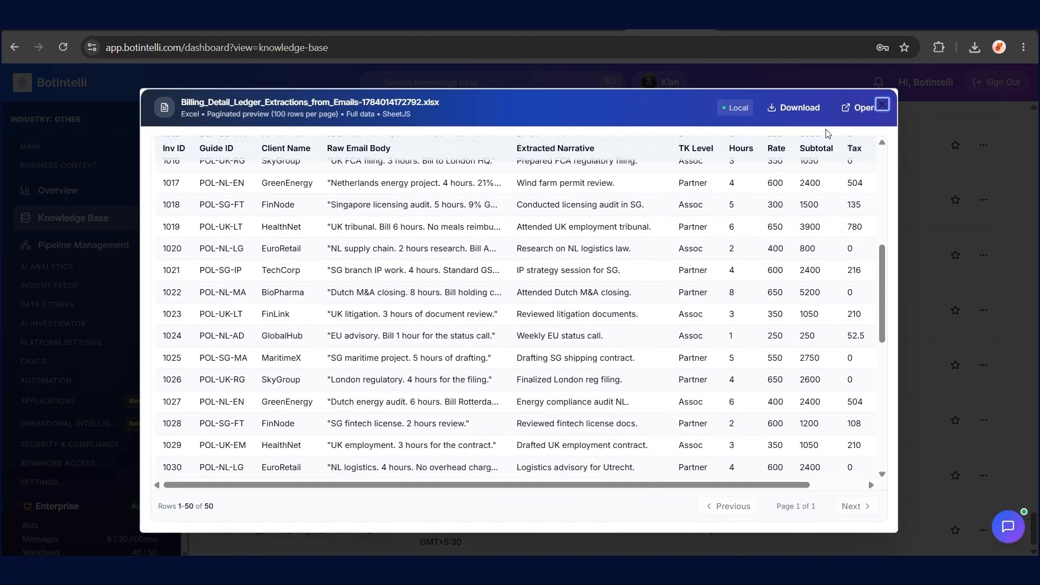
pyautogui.click(883, 104)
pyautogui.scroll(15, 1032, 539)
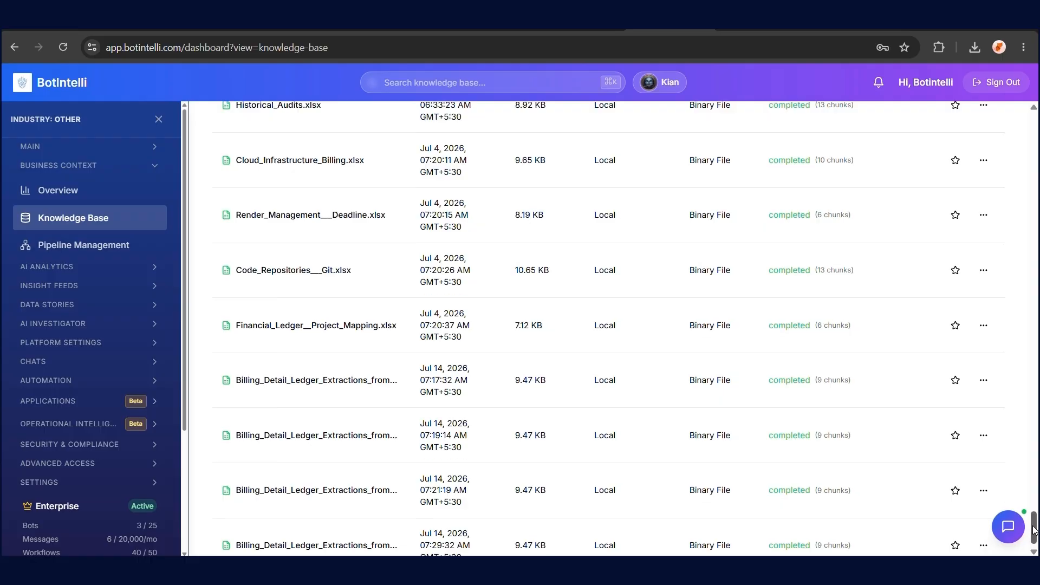
# Create a Botintelli folder and move OBC_certificate_2_1.pdf into it
pyautogui.click(628, 166)
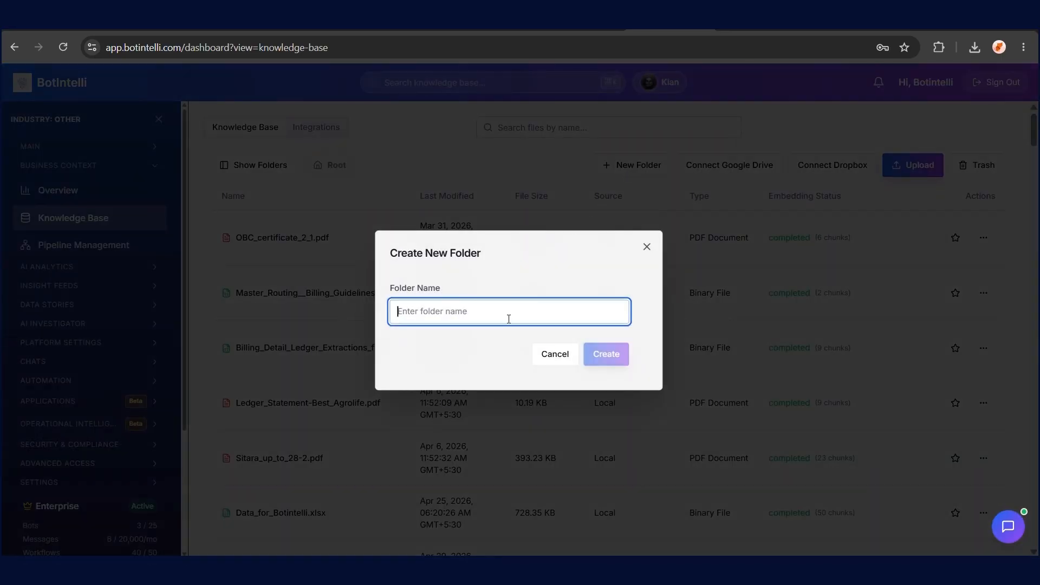
pyautogui.write('Botintelli')
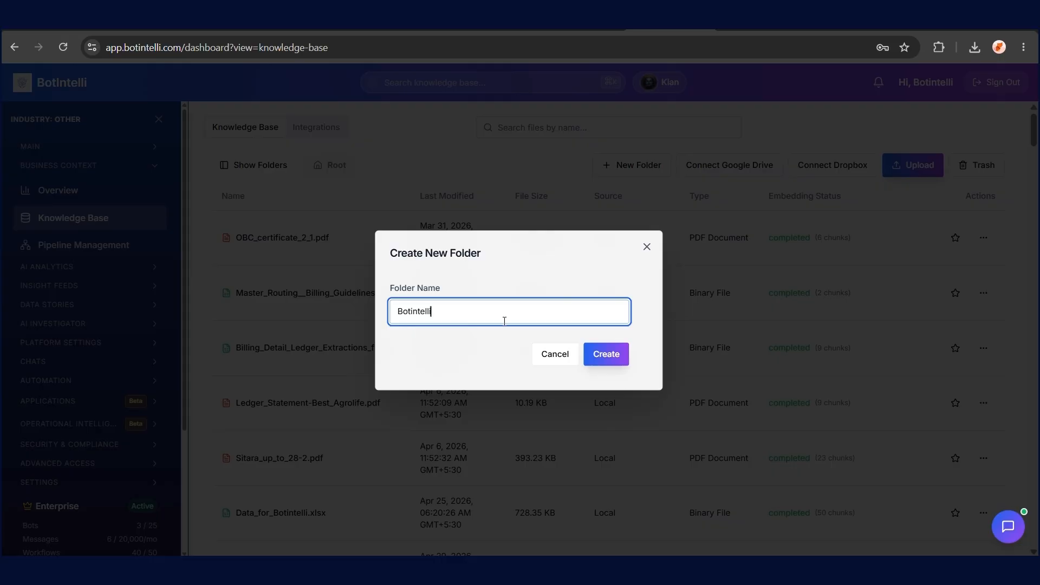
pyautogui.press('Return')
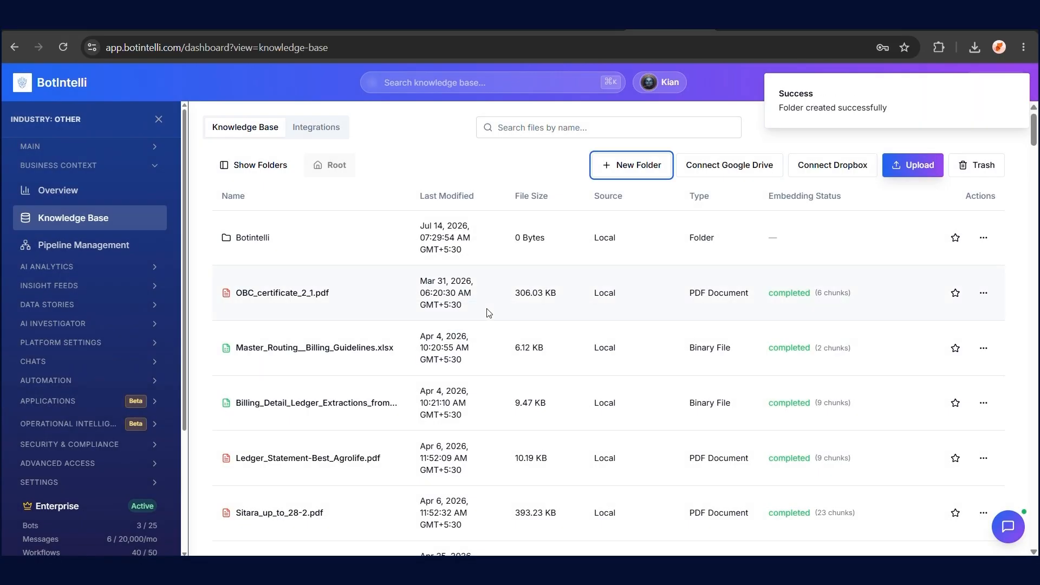
pyautogui.click(984, 293)
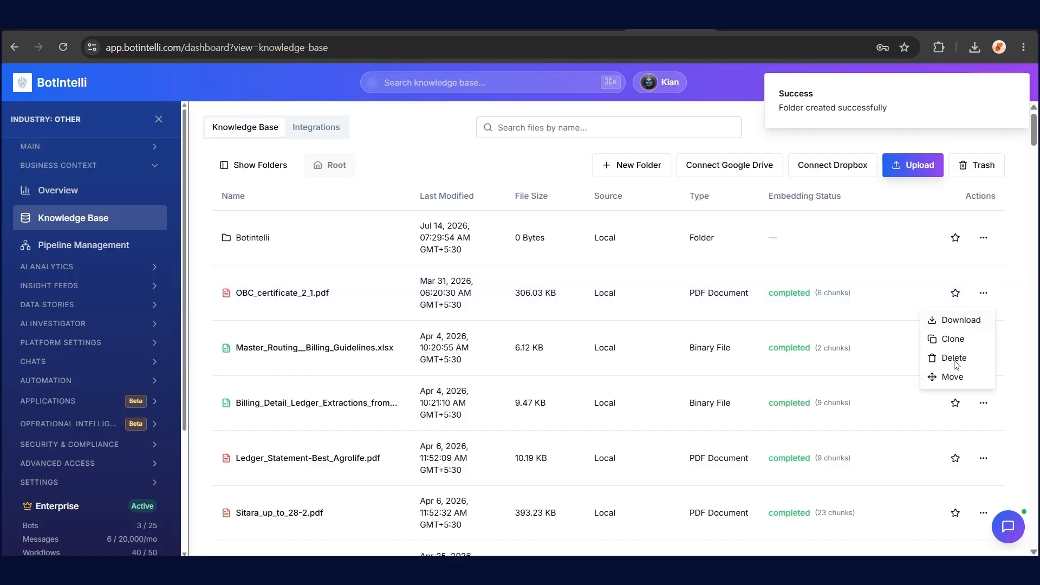
pyautogui.click(953, 373)
pyautogui.click(425, 316)
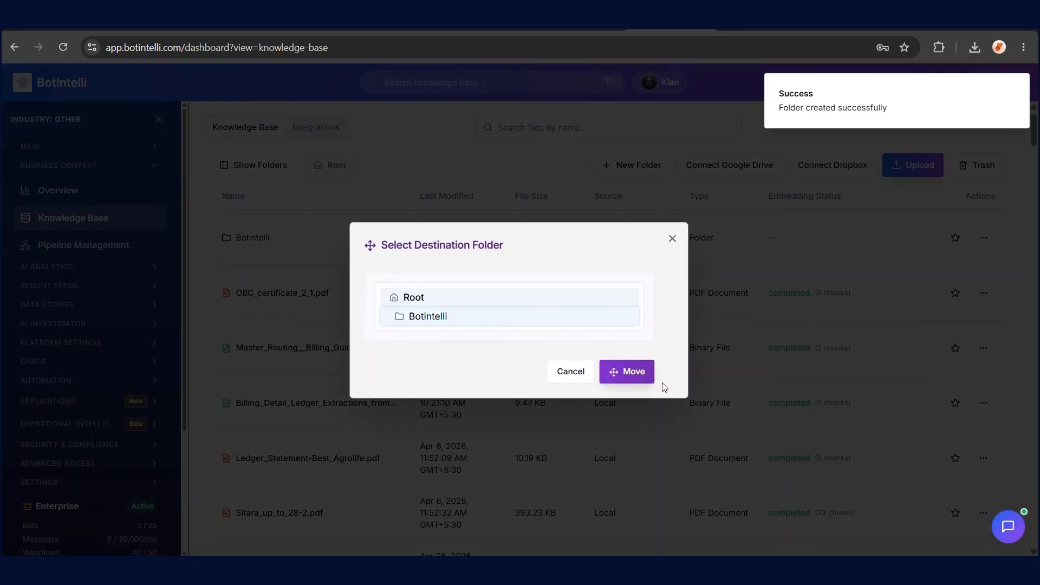
pyautogui.click(635, 375)
# Delete OBC_certificate_2_1.pdf from inside the Botintelli folder
pyautogui.click(250, 242)
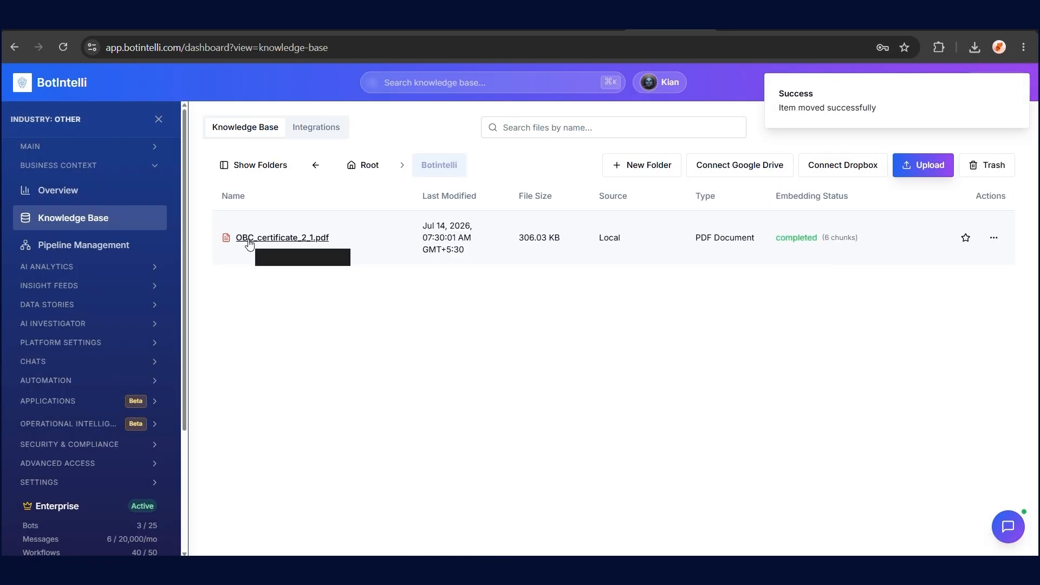
pyautogui.click(994, 237)
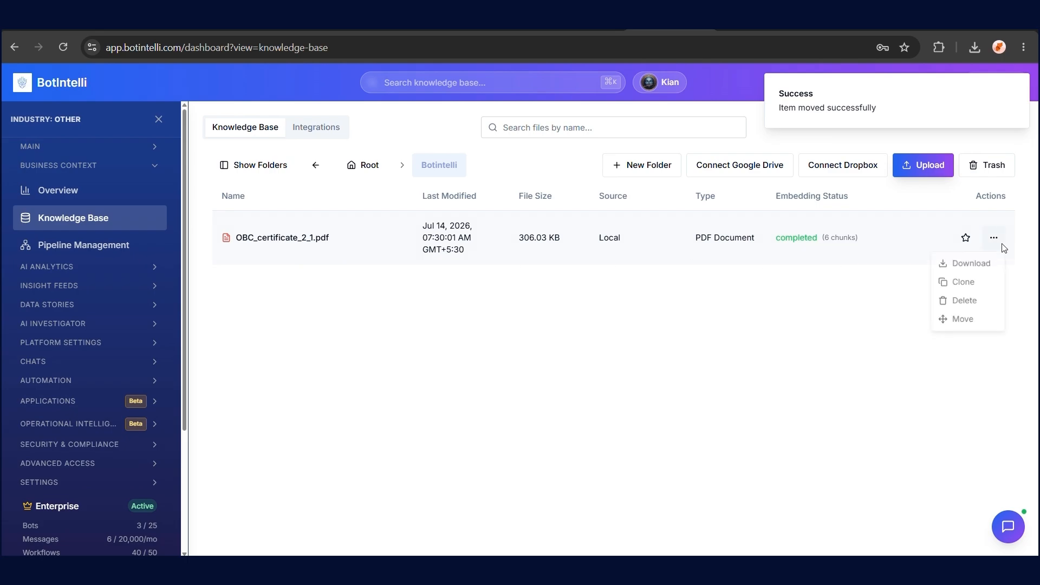
pyautogui.click(976, 301)
pyautogui.click(609, 367)
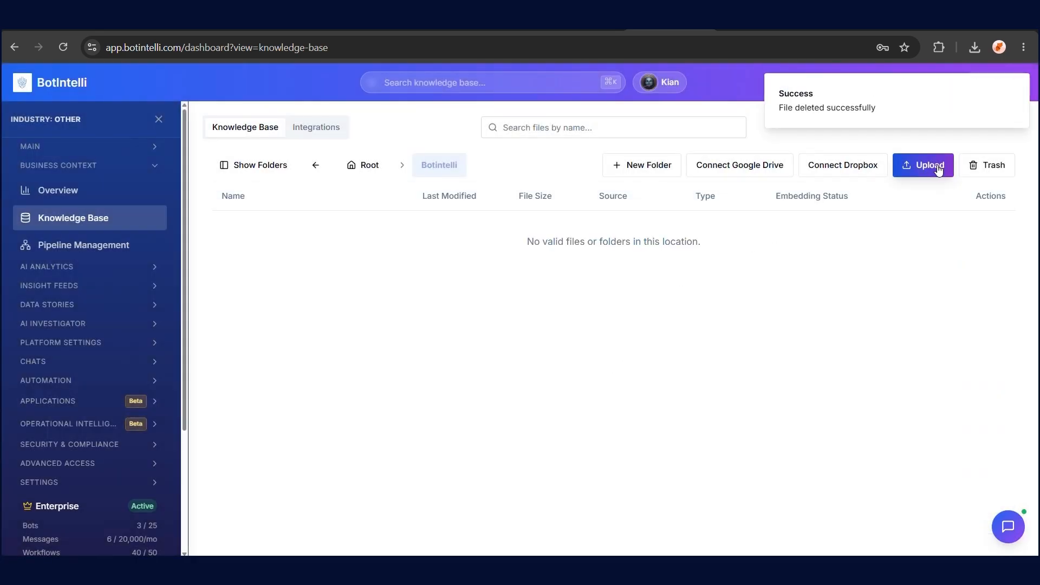
# Permanently delete report.pdf from the trash and return to the Knowledge Base list
pyautogui.click(987, 165)
pyautogui.click(987, 385)
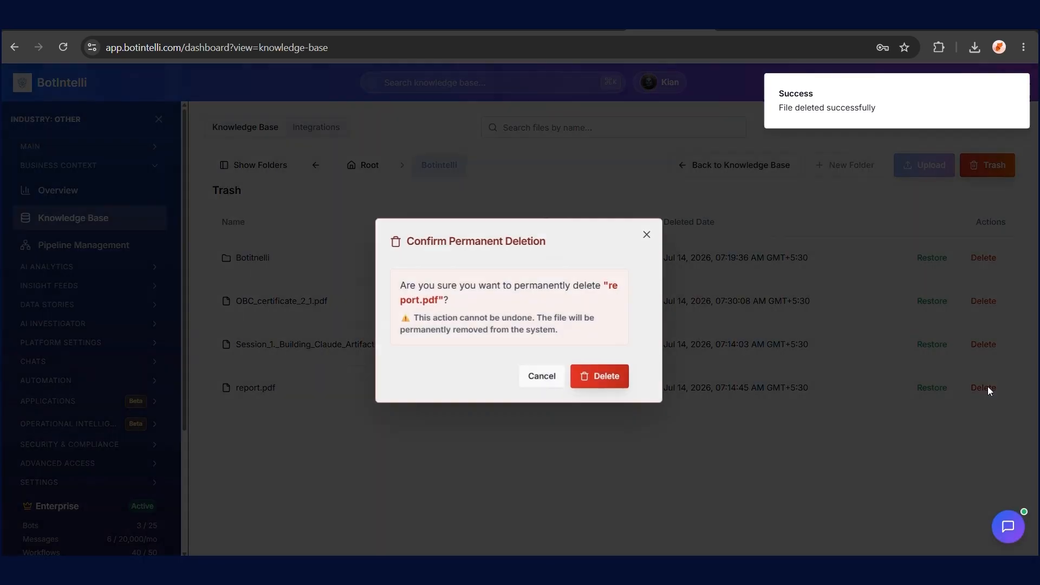
pyautogui.click(610, 376)
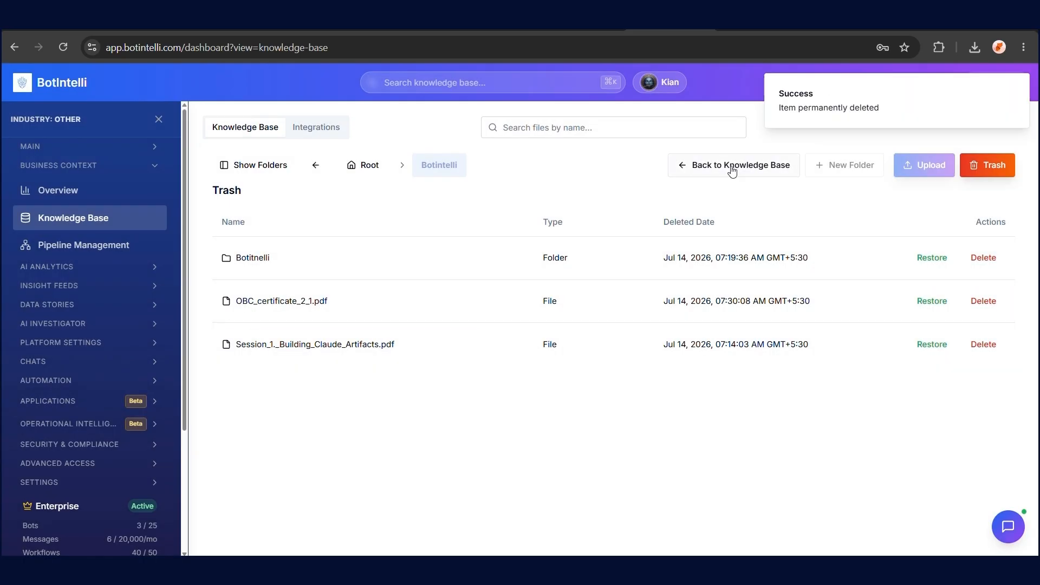
pyautogui.click(733, 167)
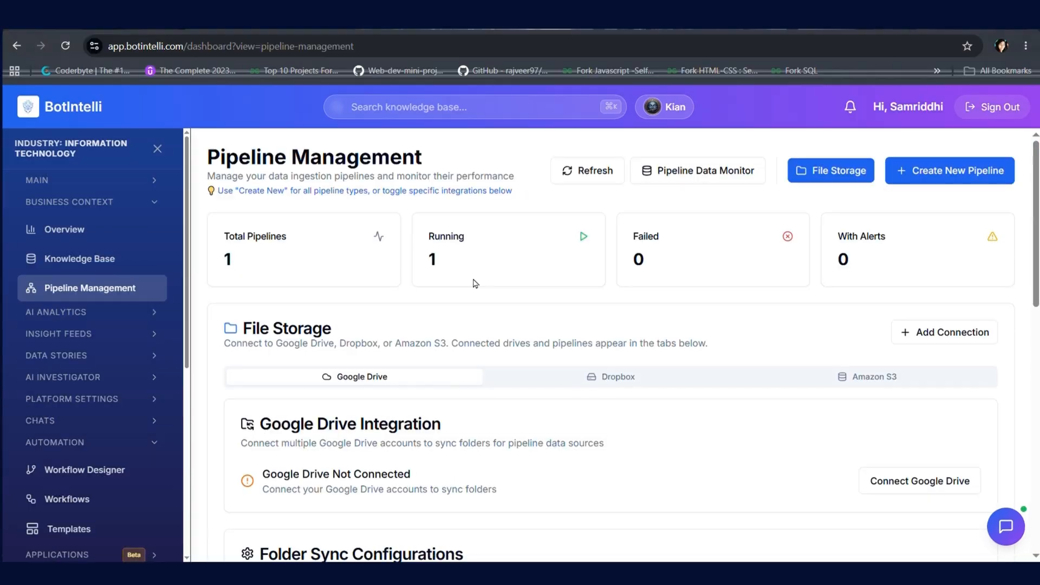
# Start a new pipeline with a MongoDB source, using a pasted connection string that tests successfully
pyautogui.click(945, 169)
pyautogui.scroll(-5, 550, 362)
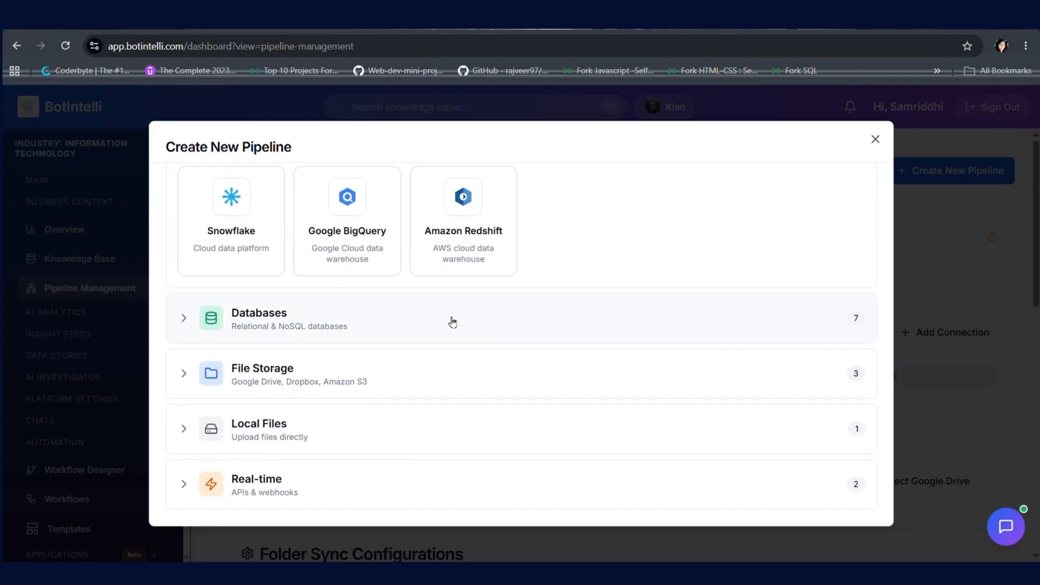
pyautogui.click(466, 330)
pyautogui.click(689, 407)
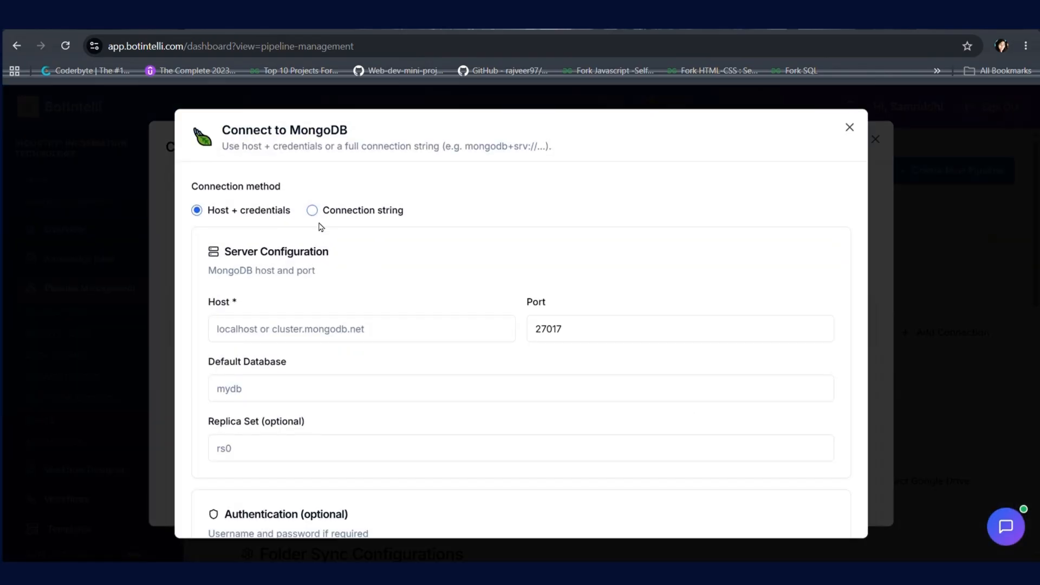
pyautogui.click(313, 210)
pyautogui.click(318, 328)
pyautogui.hotkey('ctrl', 'v')
pyautogui.scroll(-3, 303, 346)
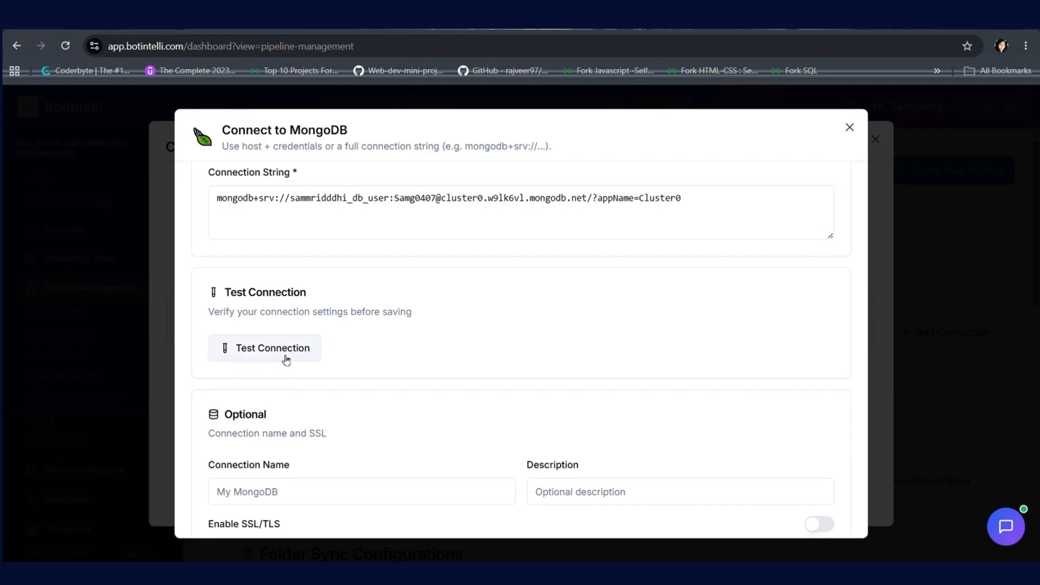
pyautogui.click(286, 348)
pyautogui.scroll(-3, 380, 422)
pyautogui.click(283, 507)
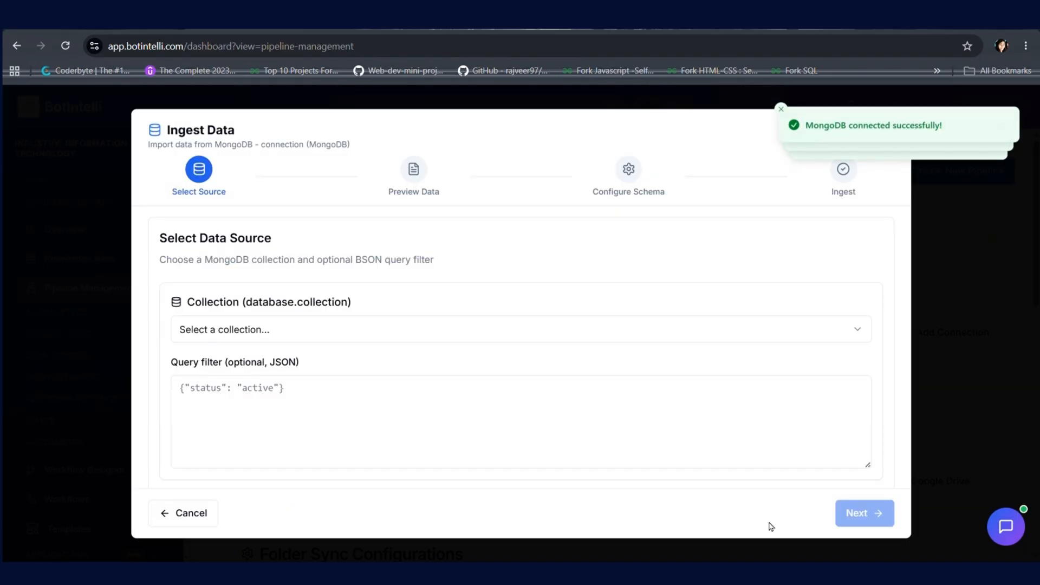
# Ingest the purchase orders collection as a dataset named MongoDB and refresh the pipeline counts
pyautogui.click(532, 328)
pyautogui.click(409, 382)
pyautogui.click(867, 513)
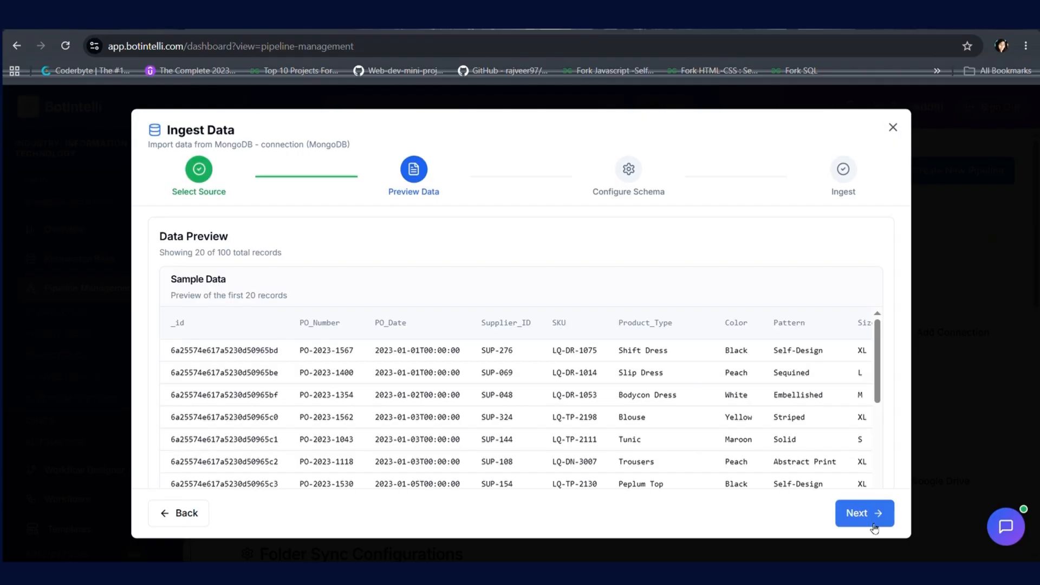
pyautogui.click(873, 519)
pyautogui.click(871, 516)
pyautogui.click(516, 359)
pyautogui.write('M')
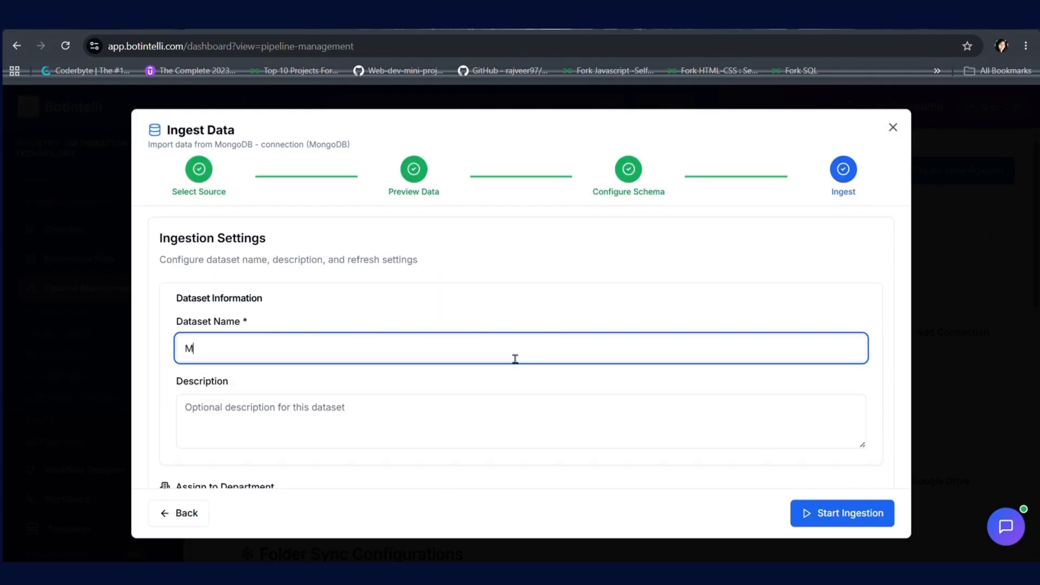
pyautogui.write('ongoDB')
pyautogui.click(849, 513)
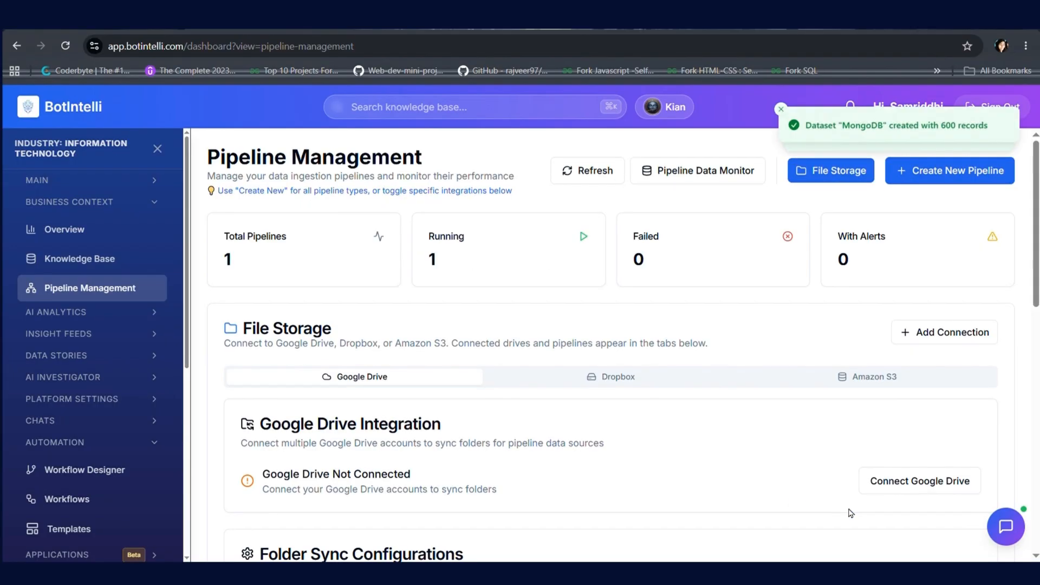
pyautogui.click(597, 178)
# Open the first MongoDB connection's details, check its objects and datasets, and sync the MongoDB dataset
pyautogui.scroll(-10, 576, 332)
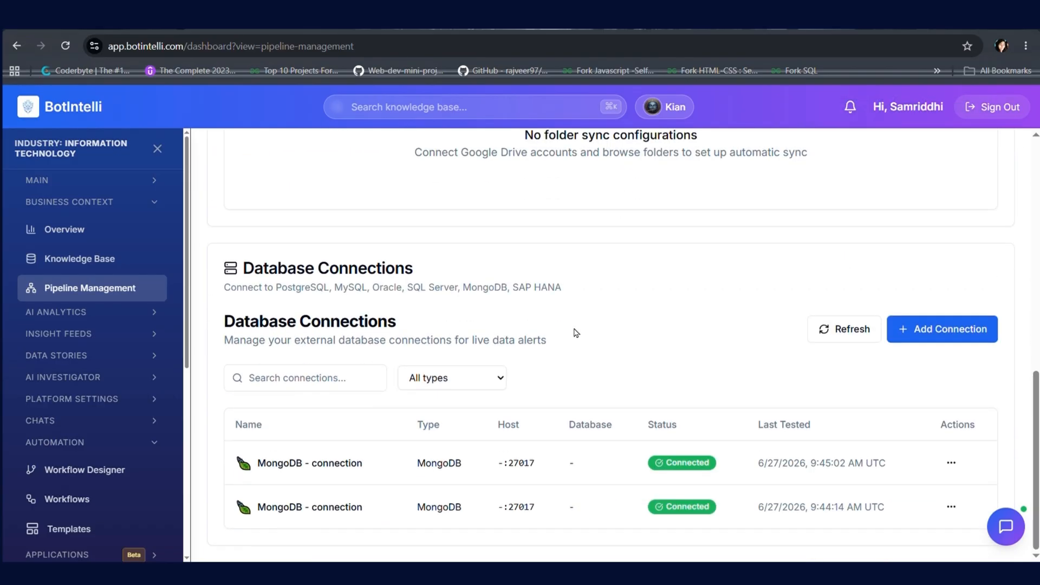
pyautogui.click(952, 468)
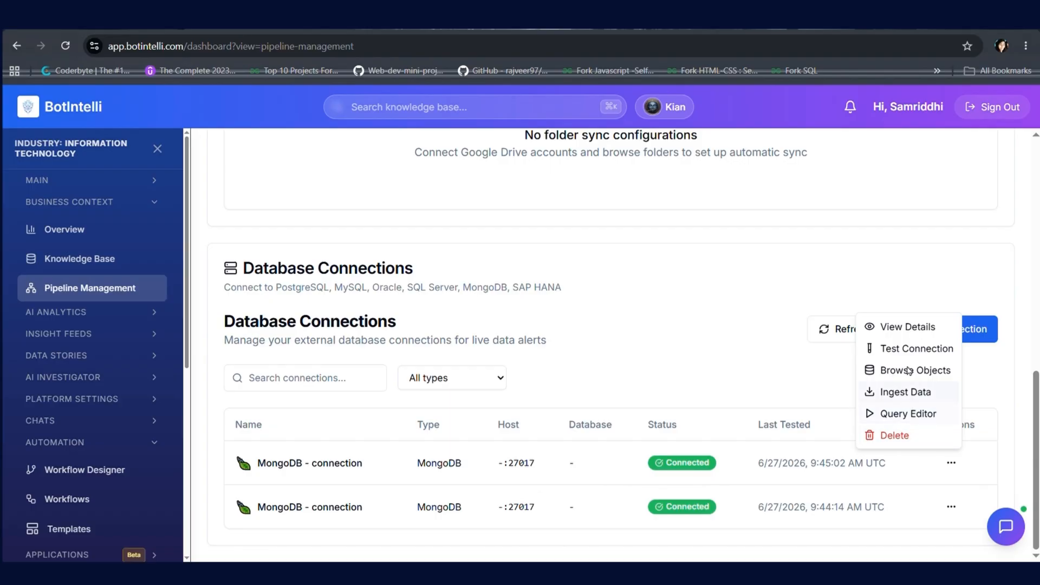
pyautogui.click(911, 327)
pyautogui.scroll(-1, 653, 337)
pyautogui.scroll(1, 654, 338)
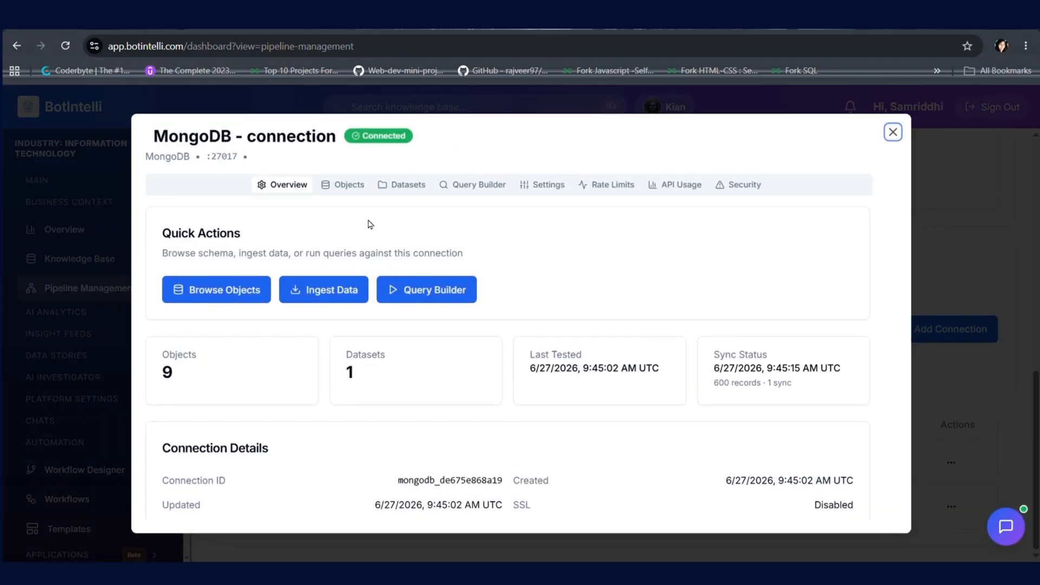
pyautogui.click(357, 185)
pyautogui.click(409, 188)
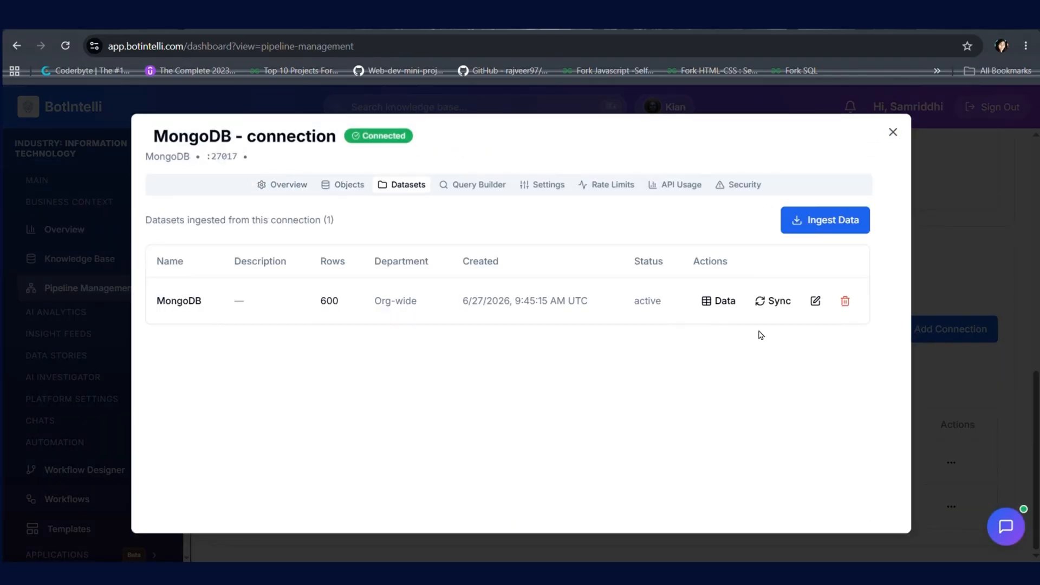
pyautogui.click(775, 302)
# Review the Query Generator, Settings, Rate Limits, API Usage and Security Logs tabs, then close the details
pyautogui.click(489, 185)
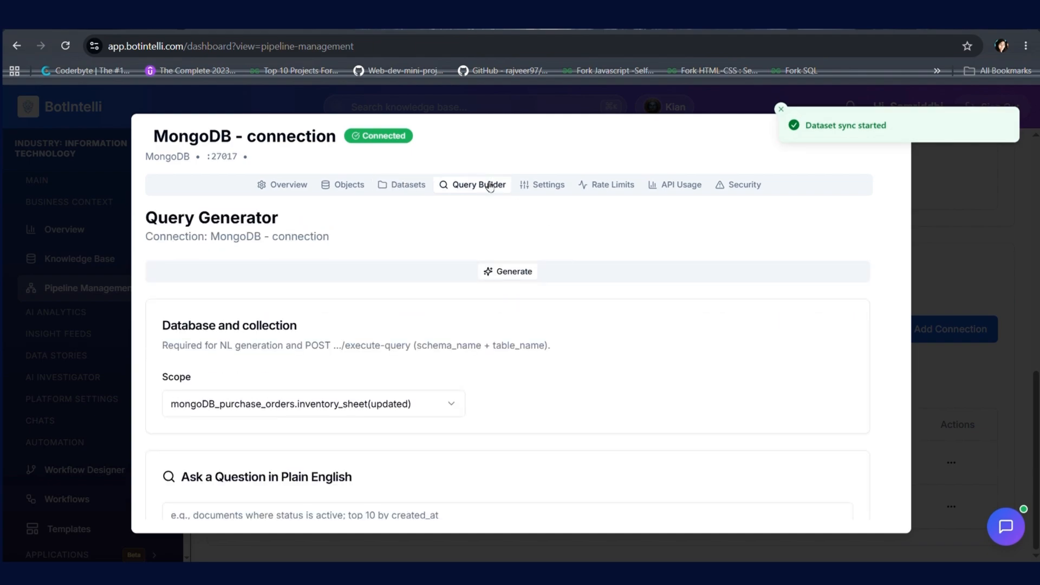
pyautogui.click(552, 189)
pyautogui.click(605, 190)
pyautogui.click(683, 187)
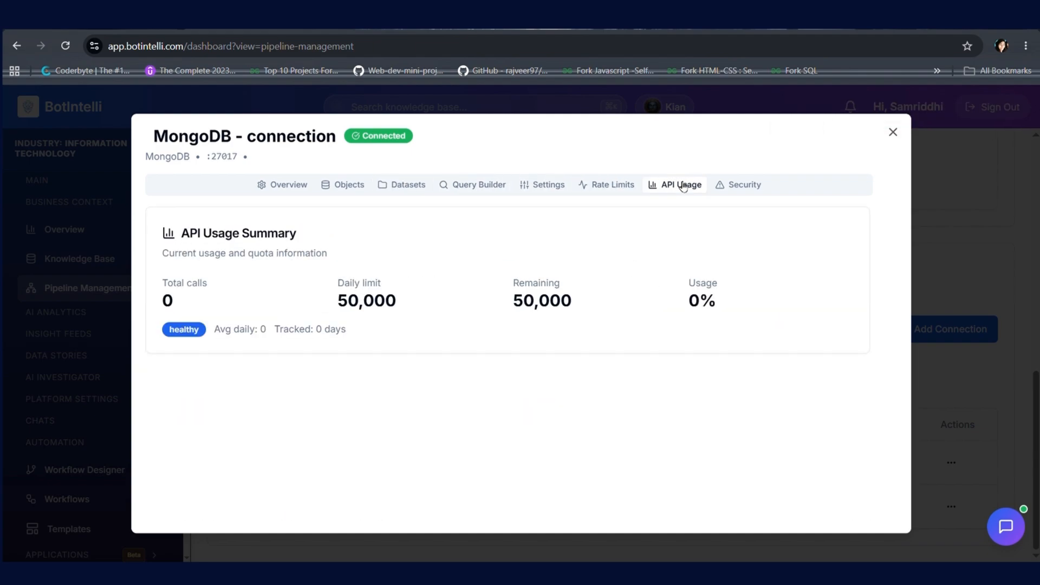
pyautogui.click(743, 188)
pyautogui.click(892, 133)
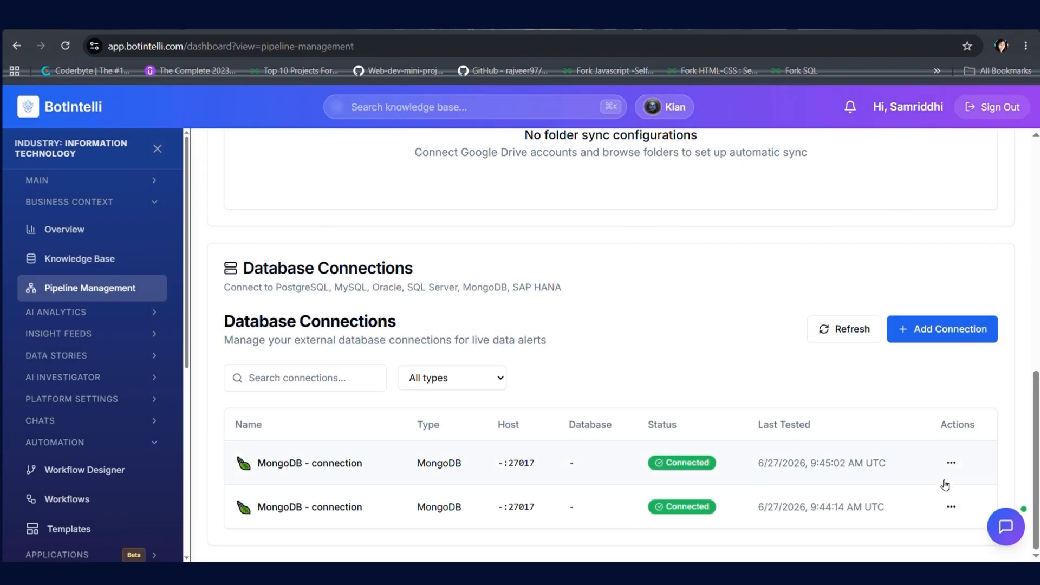
pyautogui.click(952, 463)
# Ingest the MongoDB comments collection as a new dataset named MONGODB2
pyautogui.click(907, 394)
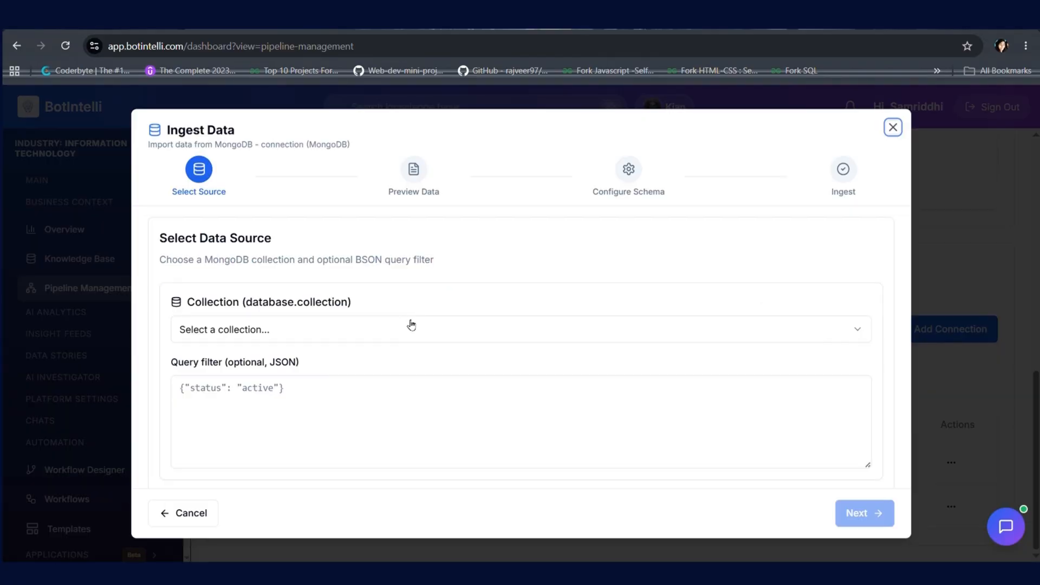
pyautogui.click(394, 329)
pyautogui.click(325, 405)
pyautogui.click(855, 515)
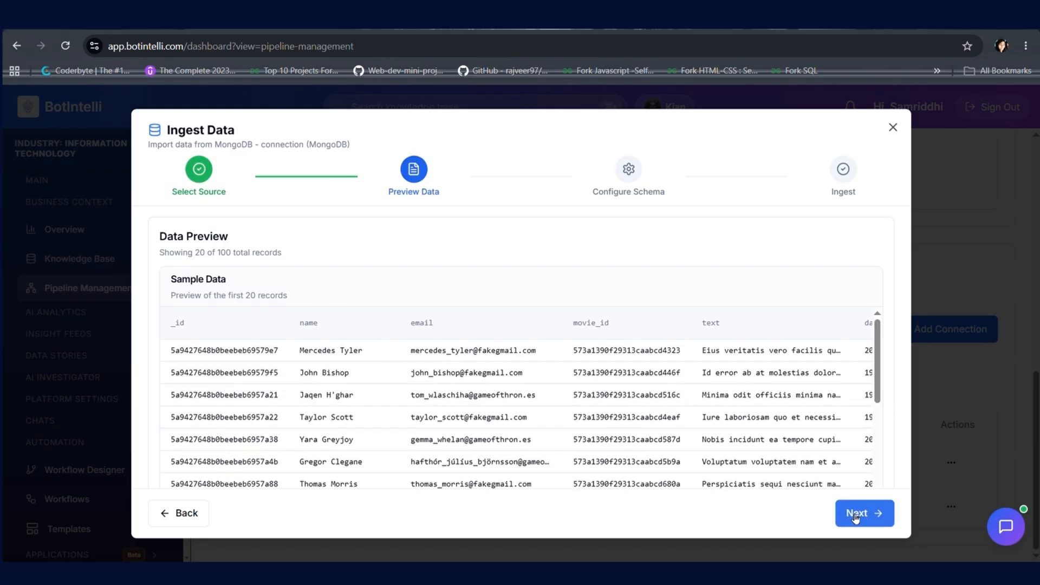
pyautogui.click(855, 514)
pyautogui.click(855, 515)
pyautogui.click(582, 357)
pyautogui.write('MONGODB2')
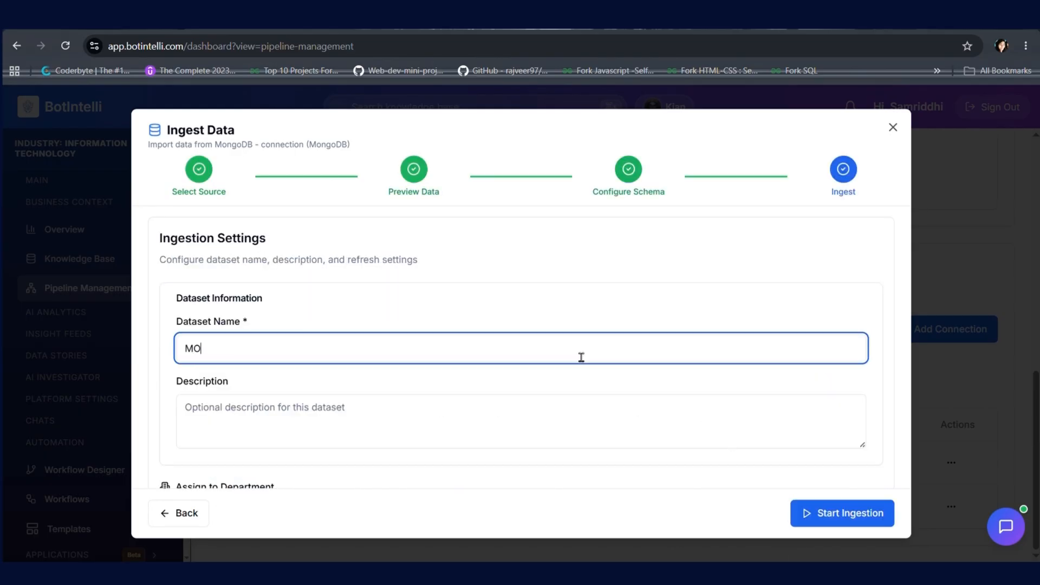
pyautogui.click(839, 518)
# Switch the pipeline overview from file storage to database connections
pyautogui.scroll(-10, 705, 332)
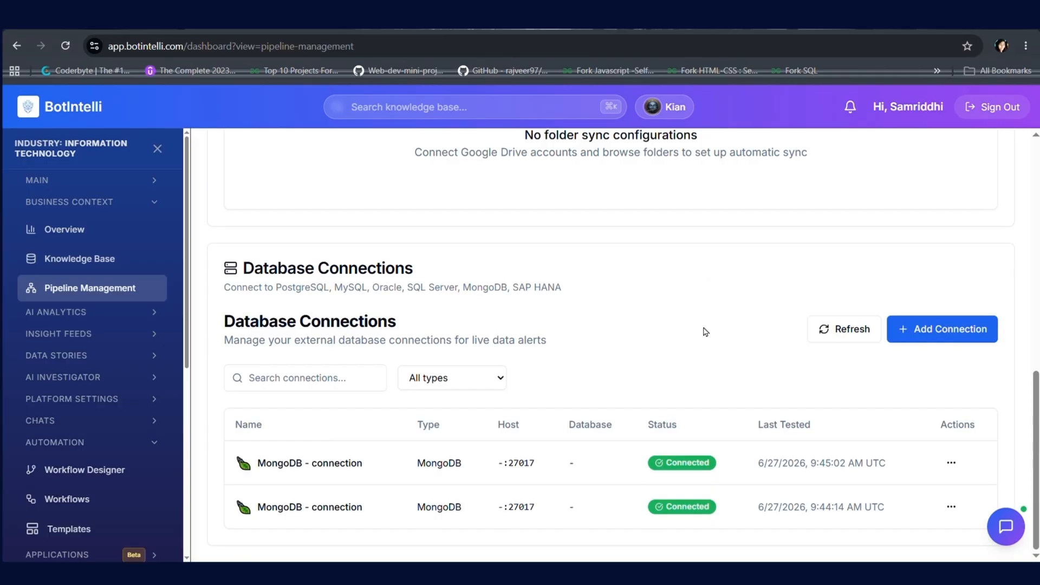
pyautogui.scroll(10, 706, 332)
pyautogui.click(783, 168)
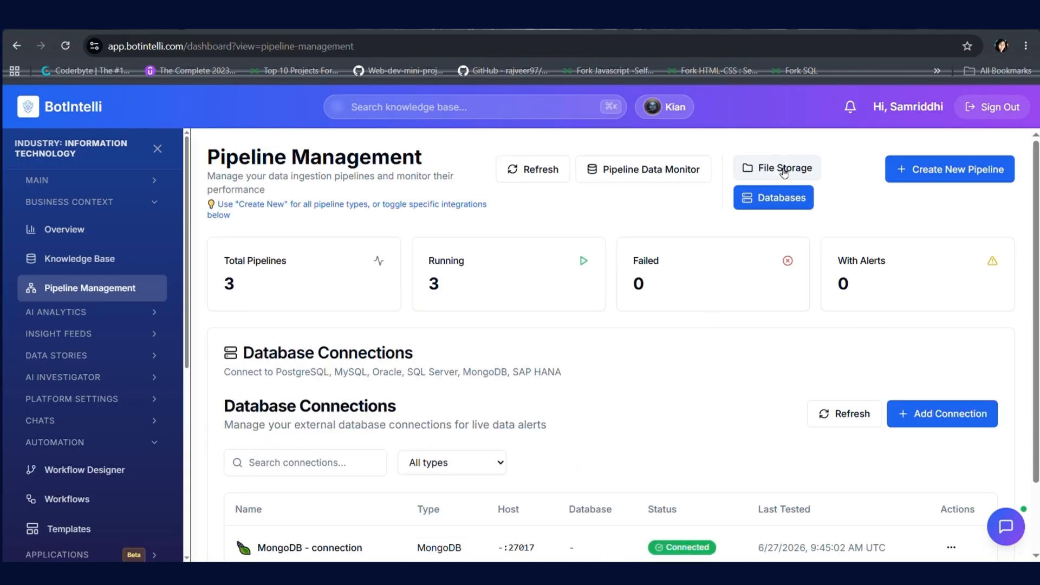
# Ask AI Insights how many entries SSL.xlsx contains
pyautogui.click(70, 262)
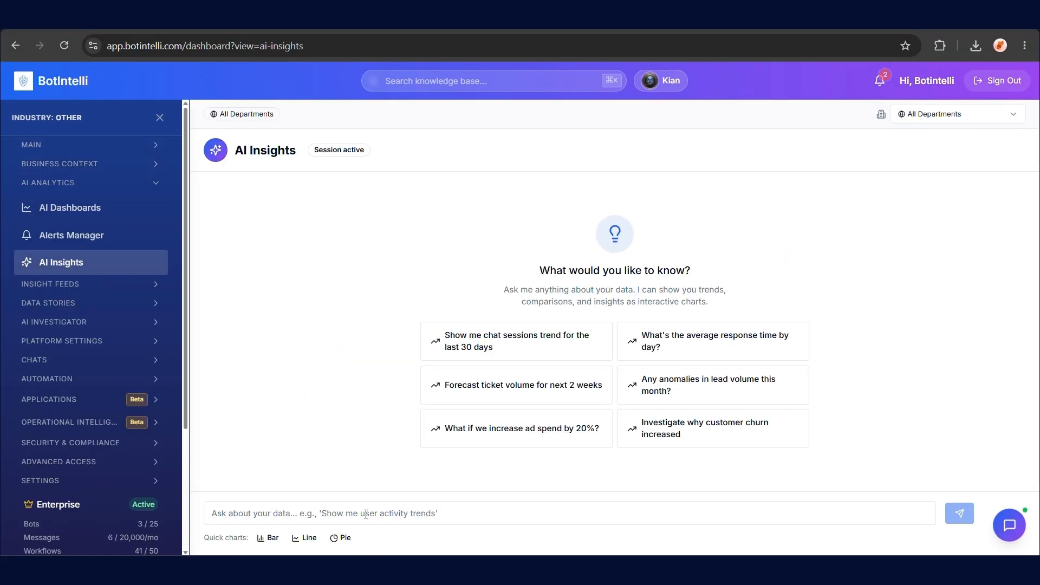
pyautogui.click(366, 514)
pyautogui.write('How many entries are in SSL.xlsx?')
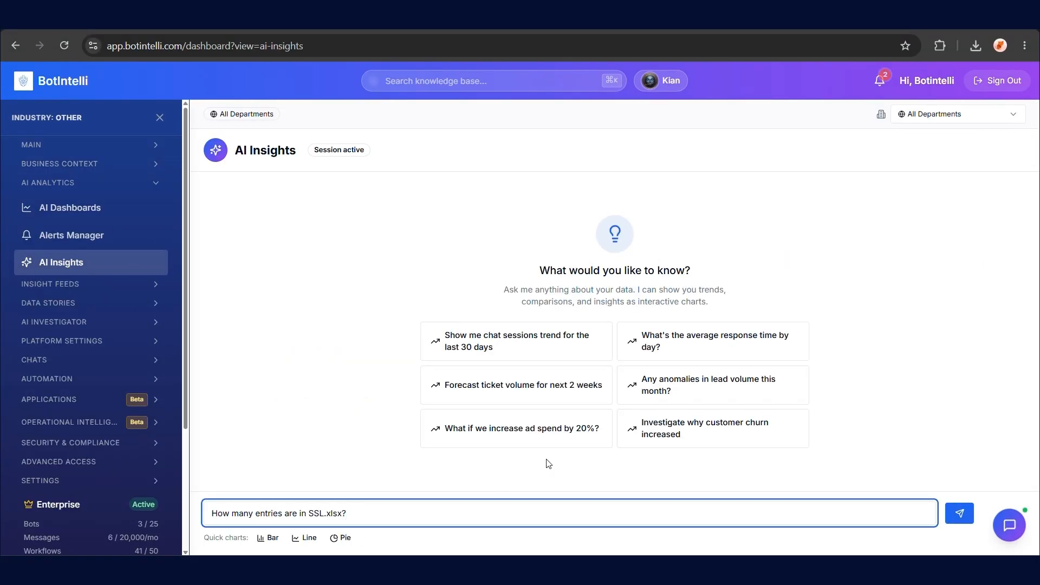
pyautogui.press('Return')
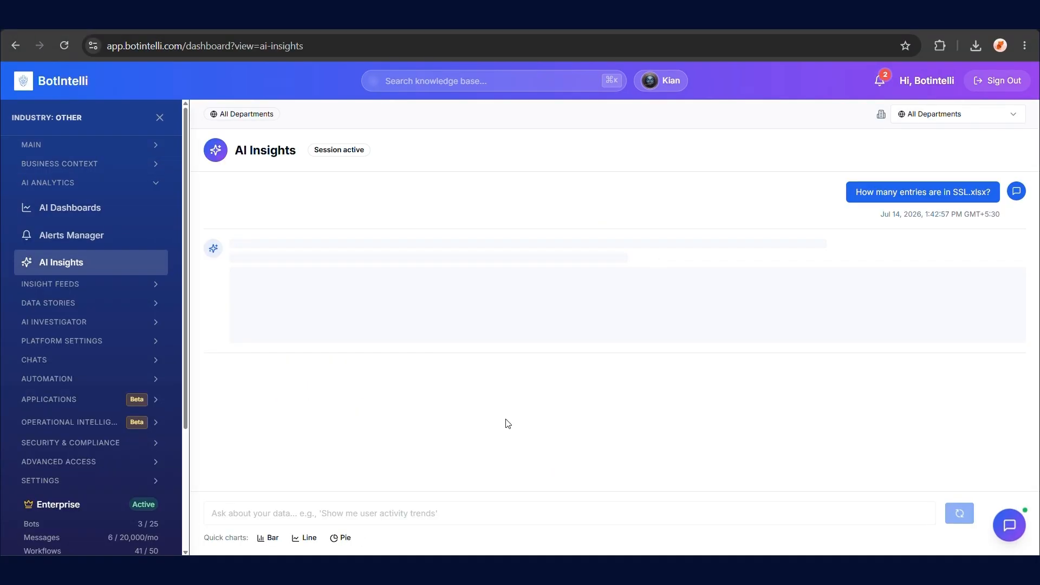
# Save the Total Ssl result card (6,926) to a new dashboard named test_dash
pyautogui.click(559, 259)
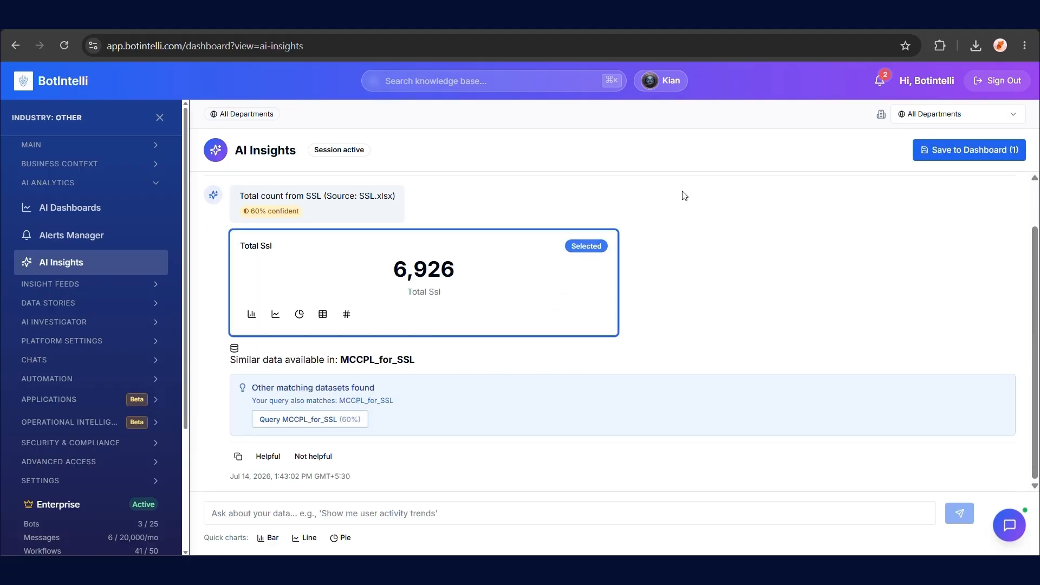
pyautogui.click(974, 150)
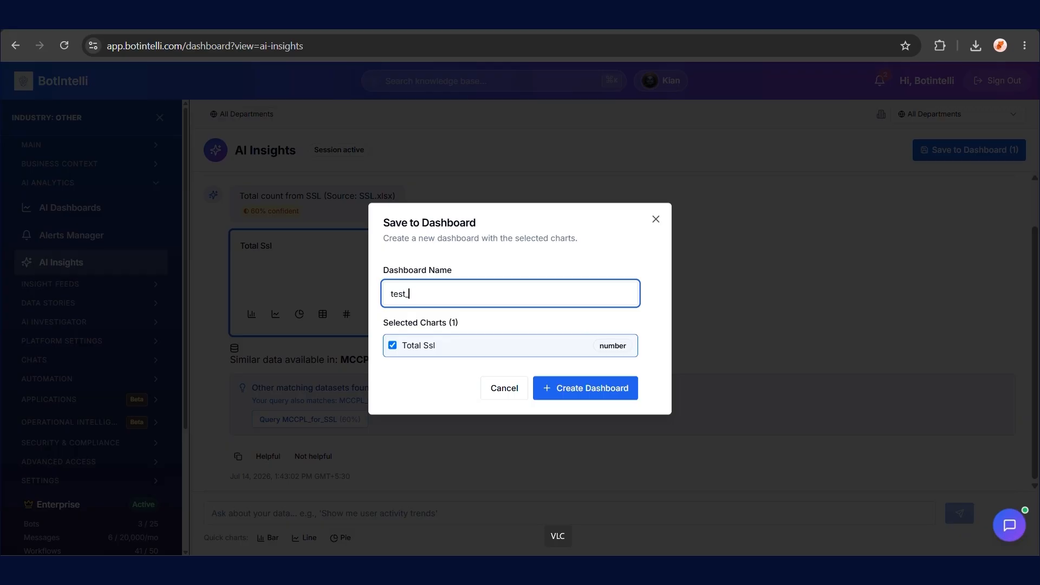
pyautogui.click(578, 388)
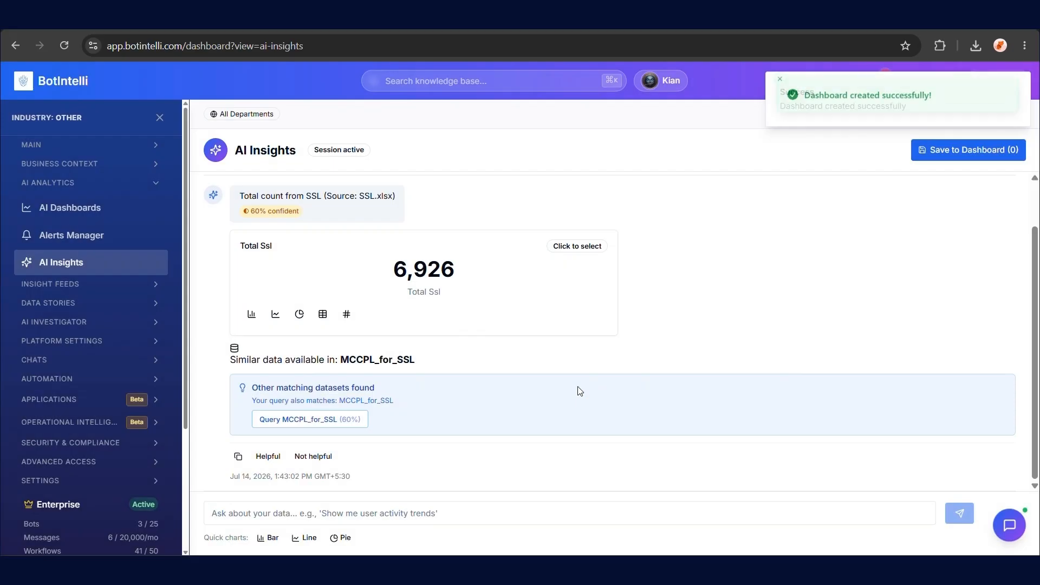
# Check the AI dashboards list, then start a new alert in Alerts Manager
pyautogui.click(130, 210)
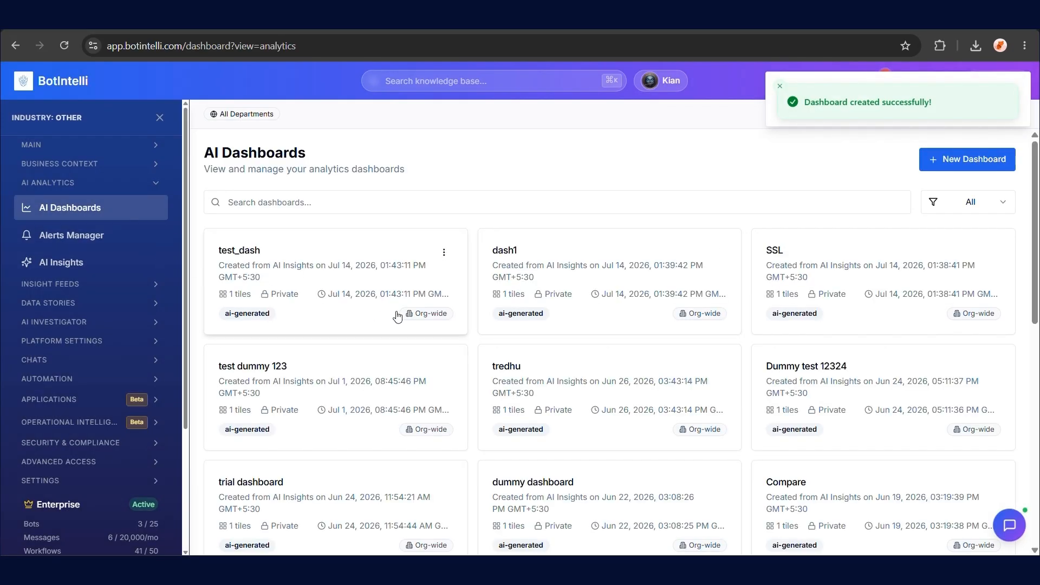
pyautogui.scroll(-10, 453, 336)
pyautogui.click(90, 236)
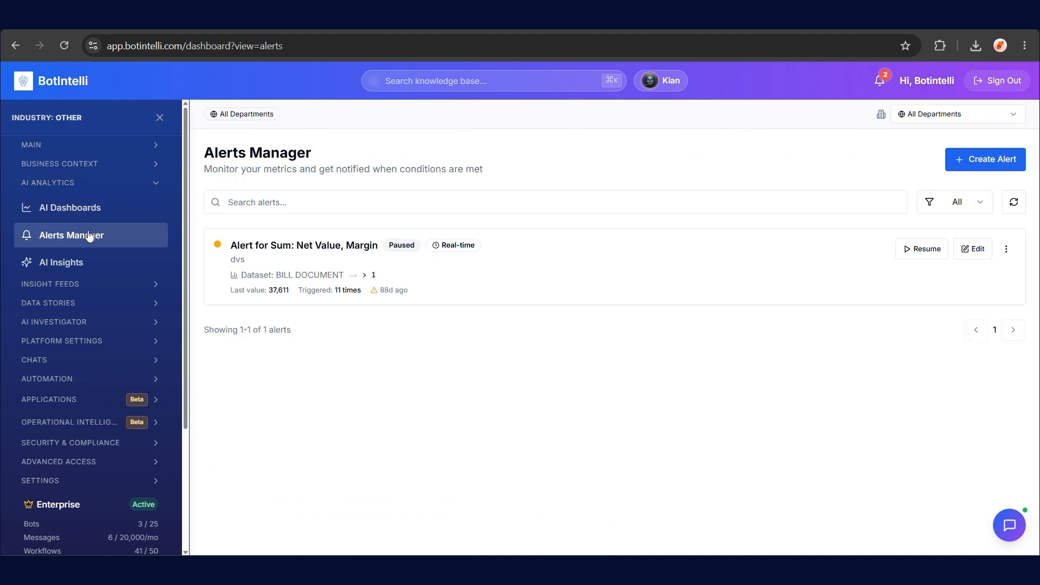
pyautogui.click(981, 158)
pyautogui.click(478, 213)
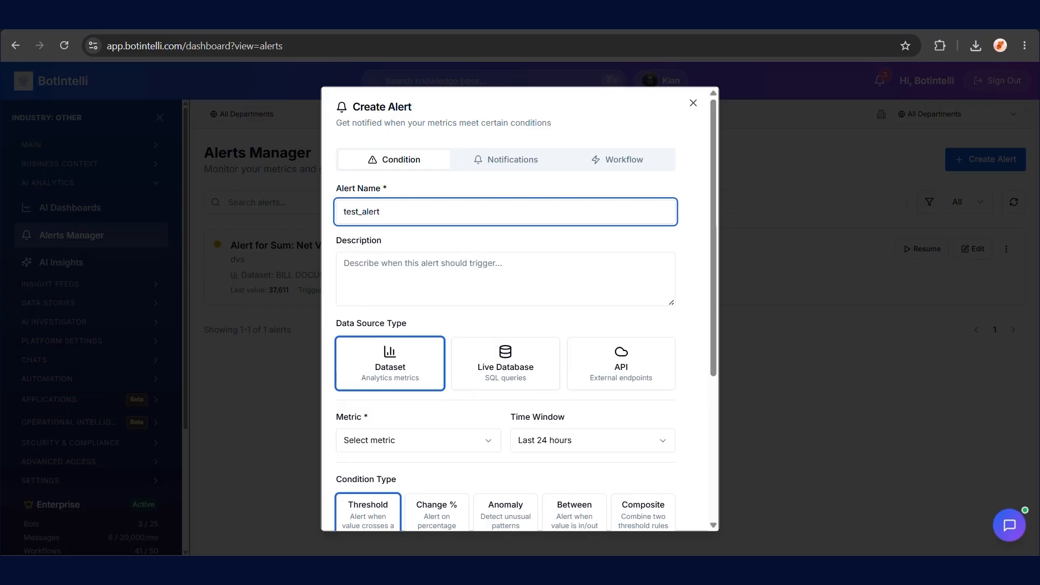
# Create test_alert on Chat Session Count with a threshold above 100
pyautogui.scroll(-3, 383, 400)
pyautogui.click(426, 305)
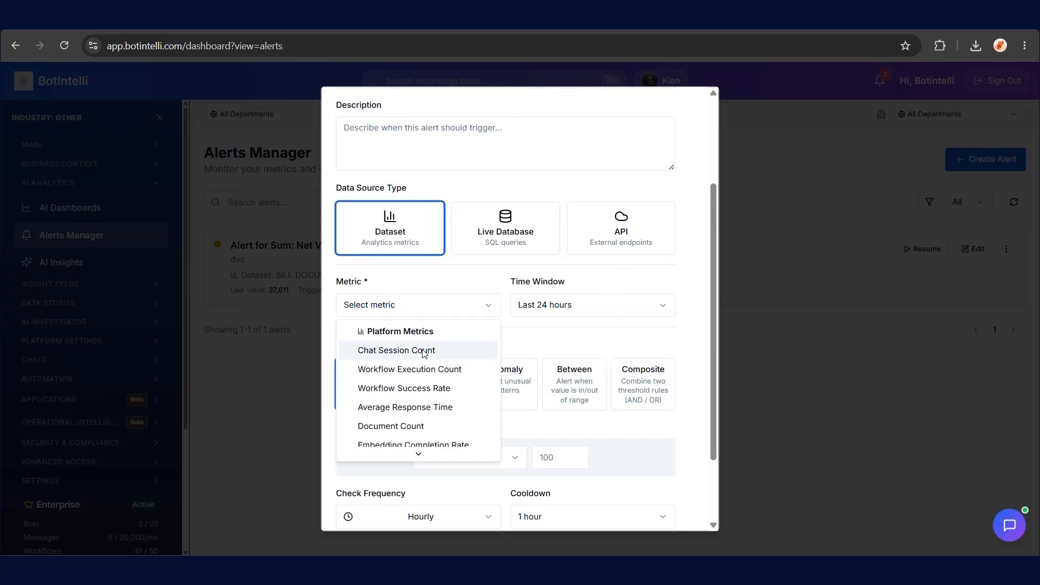
pyautogui.click(430, 349)
pyautogui.scroll(-2, 468, 388)
pyautogui.click(553, 365)
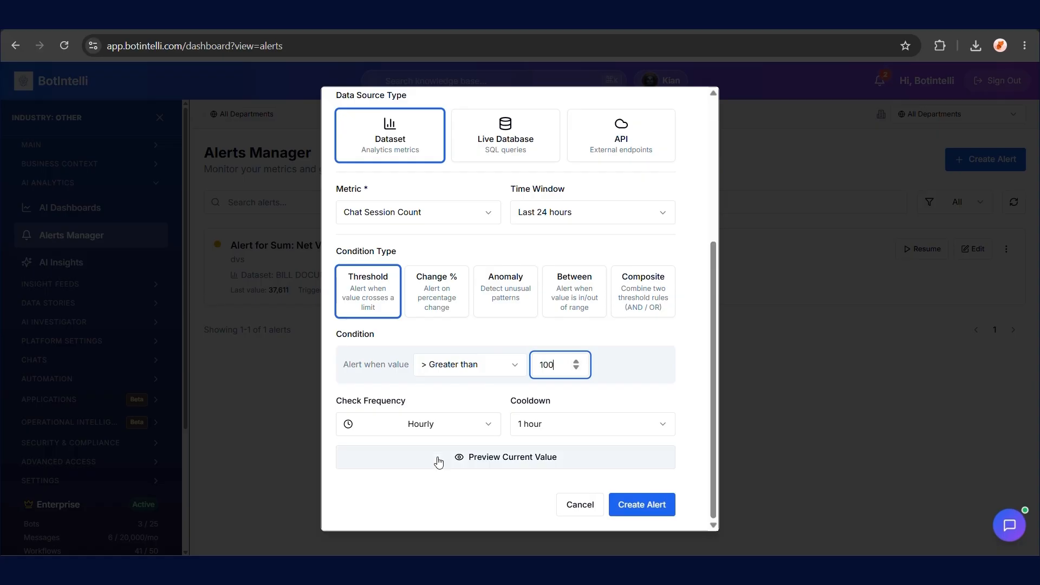
pyautogui.click(657, 506)
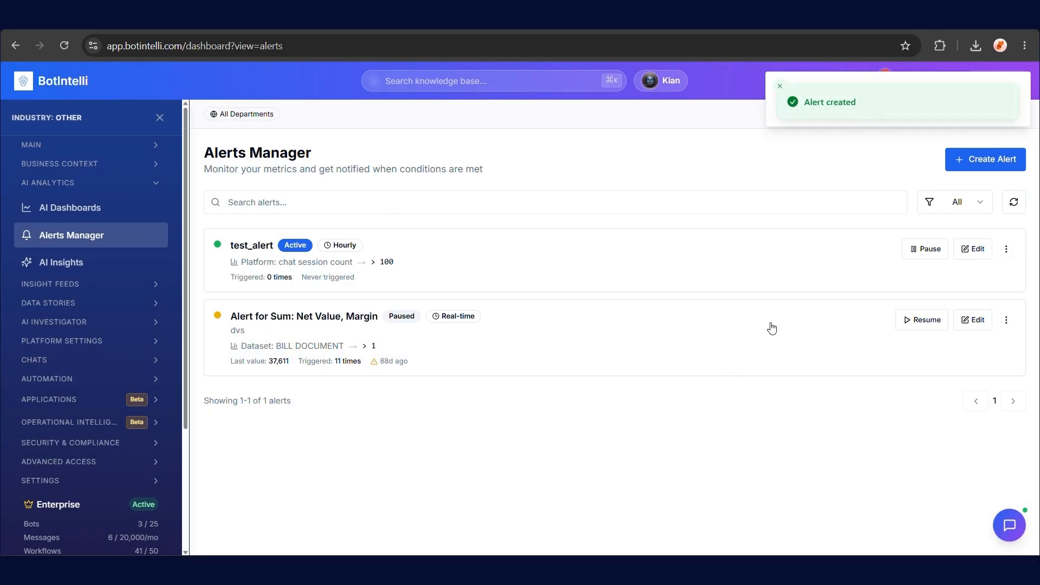
# Pause and resume test_alert, then view its details
pyautogui.click(924, 249)
pyautogui.click(917, 247)
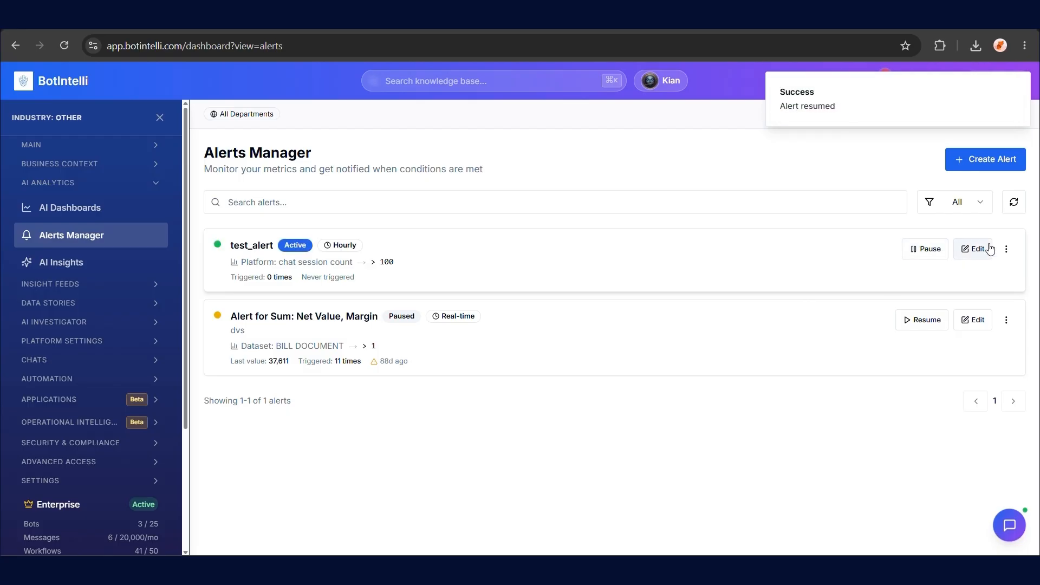
pyautogui.click(1007, 249)
pyautogui.click(954, 272)
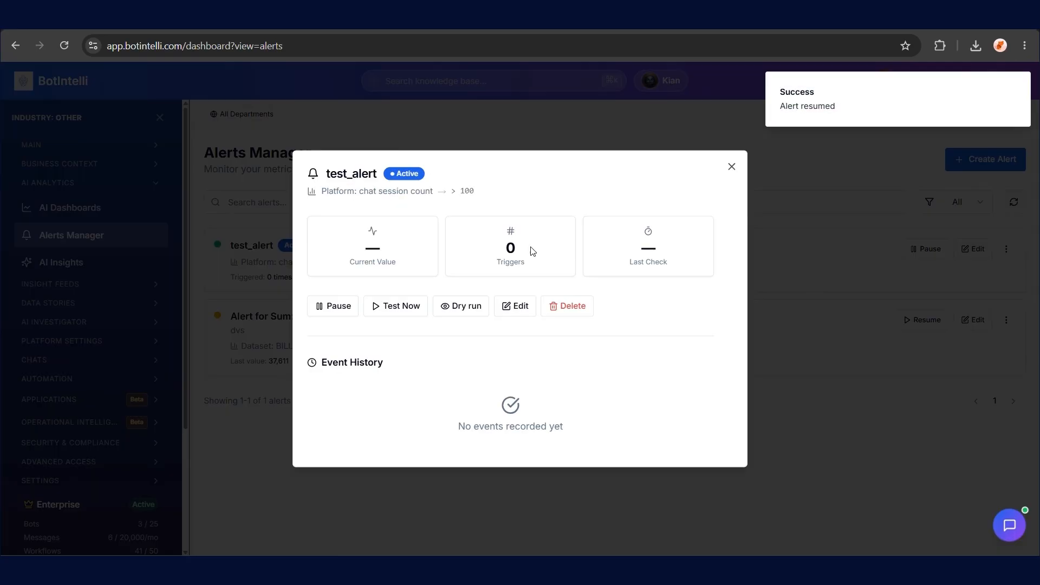
pyautogui.click(731, 166)
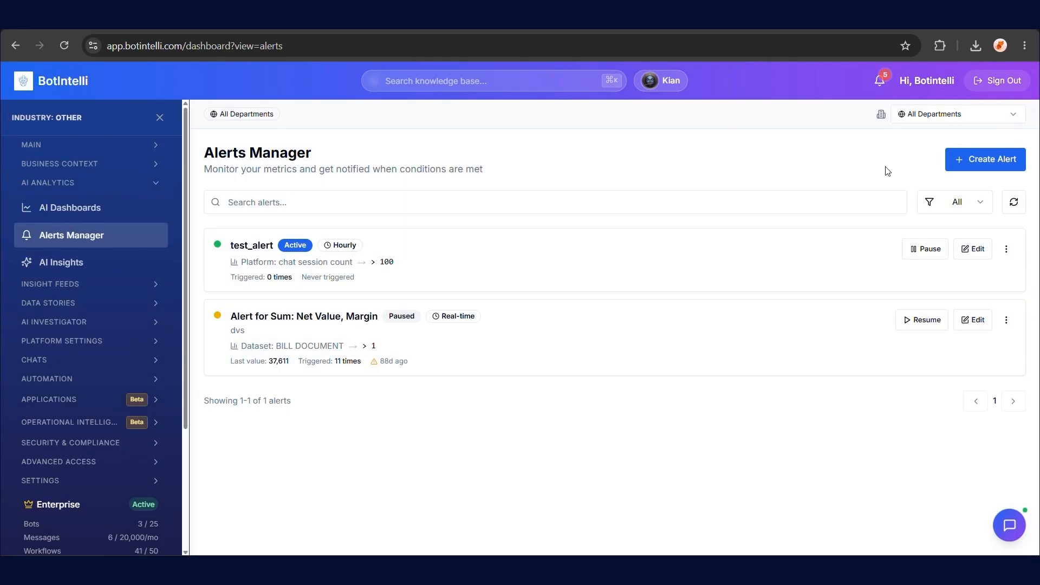
# Delete test_alert
pyautogui.click(1007, 250)
pyautogui.click(973, 335)
pyautogui.click(608, 332)
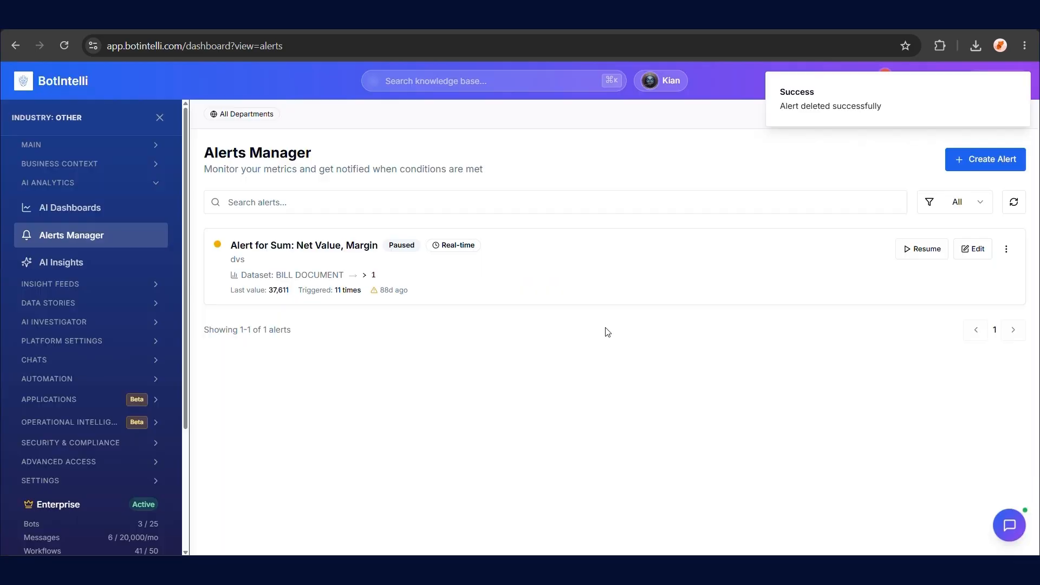
# Run a test of the Net Value, Margin alert and open the Insight Feed
pyautogui.click(1007, 250)
pyautogui.click(997, 294)
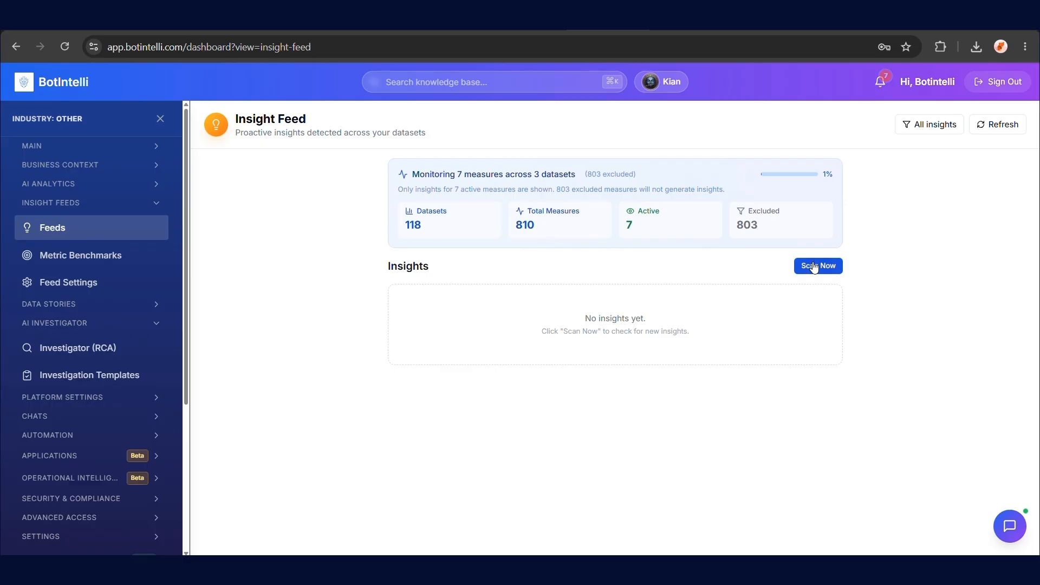
pyautogui.click(816, 266)
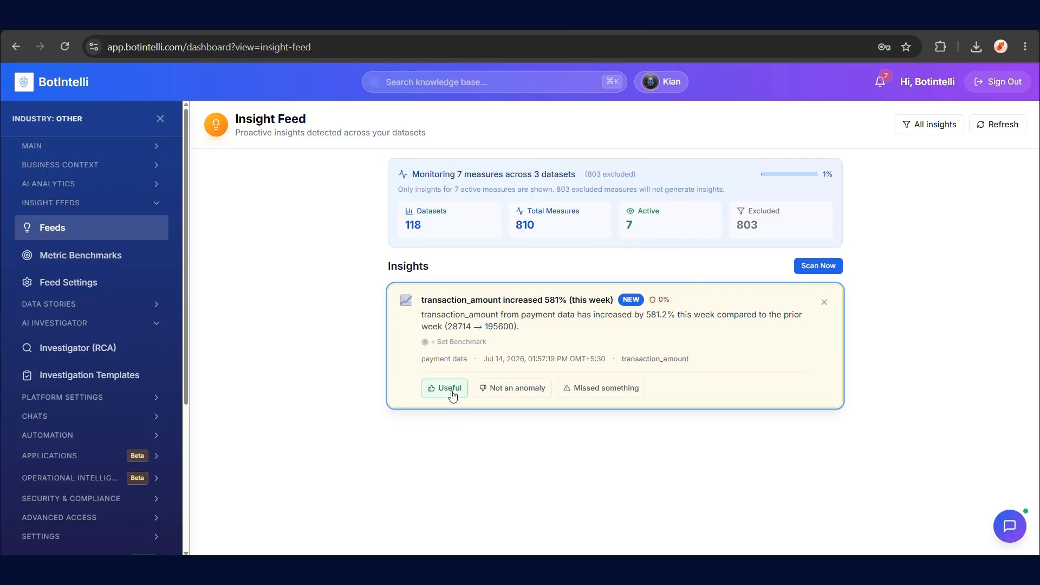
# Mark the transaction_amount insight as useful and reload the insight list
pyautogui.click(998, 124)
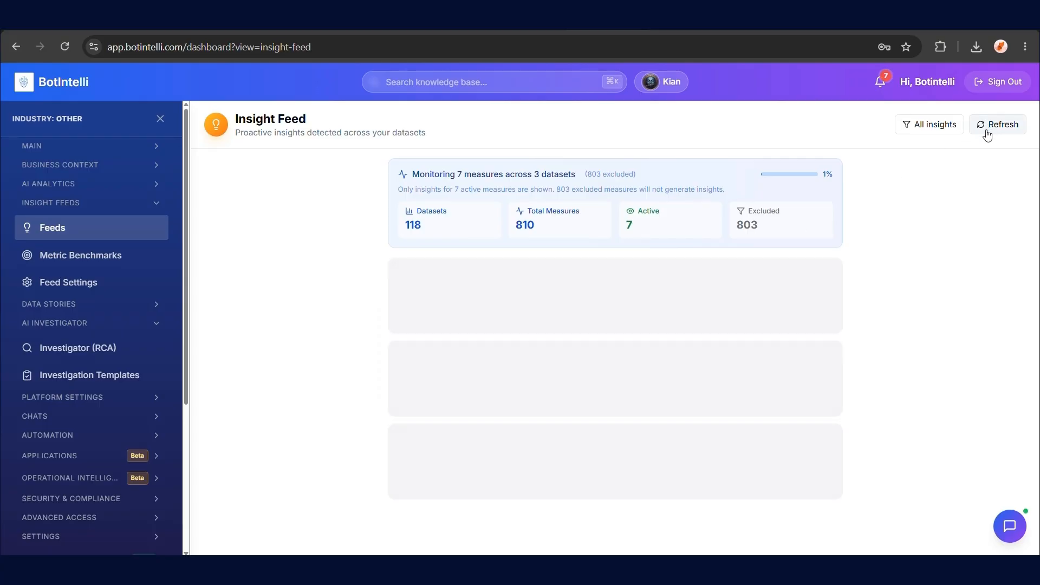
pyautogui.click(464, 384)
pyautogui.click(142, 259)
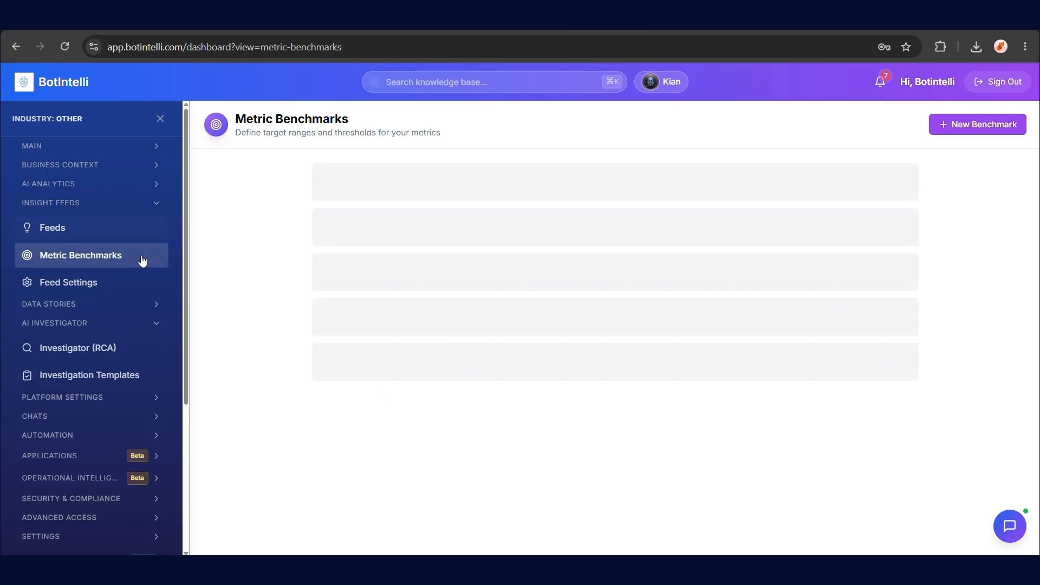
# Create a seasonal Temperature benchmark on 6_BLower_DE_-_Copy excluding weekends and holidays
pyautogui.click(990, 125)
pyautogui.click(486, 263)
pyautogui.click(472, 318)
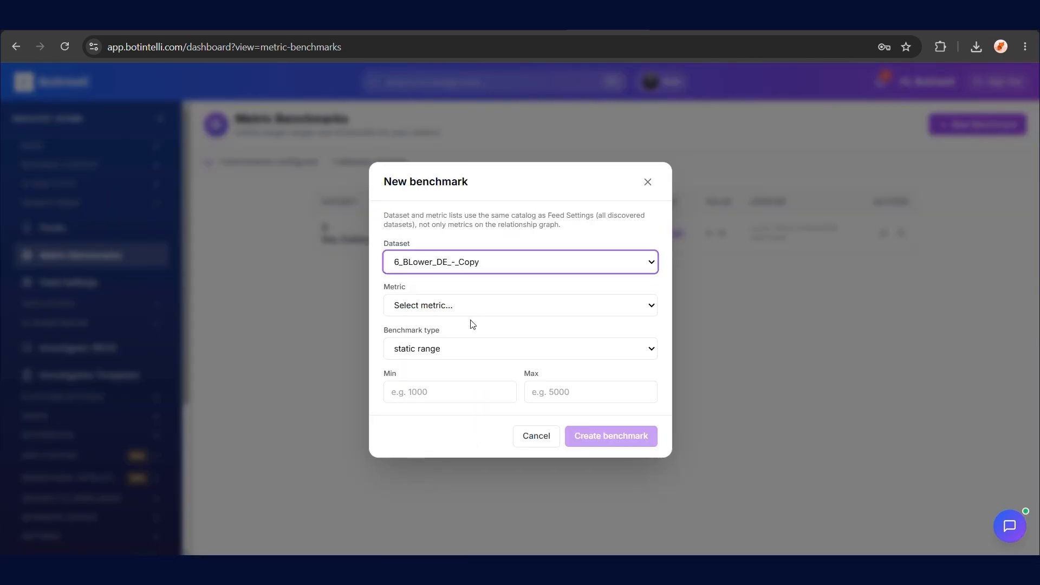
pyautogui.click(471, 310)
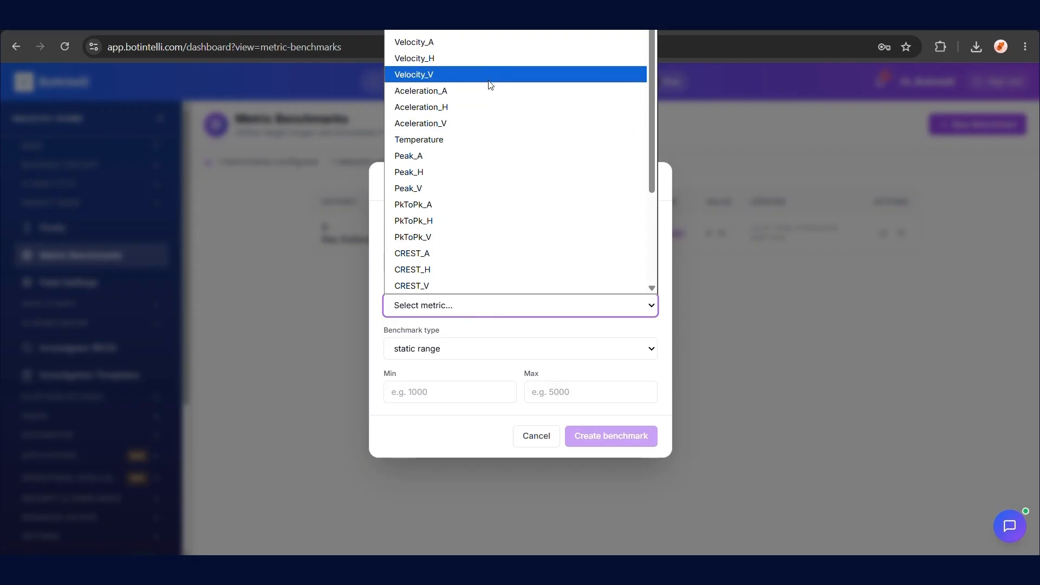
pyautogui.click(469, 142)
pyautogui.click(462, 350)
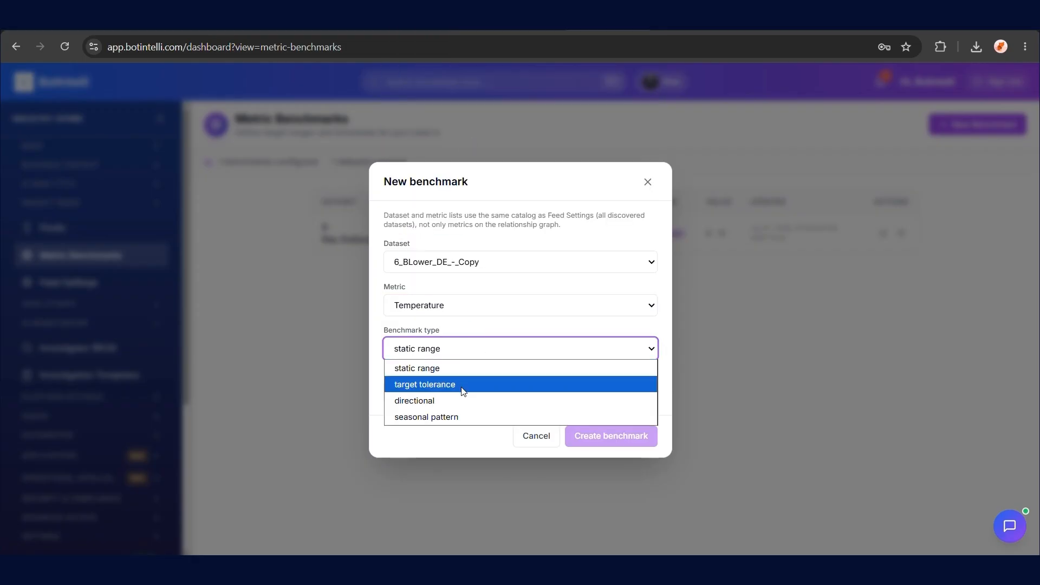
pyautogui.click(464, 417)
pyautogui.click(389, 402)
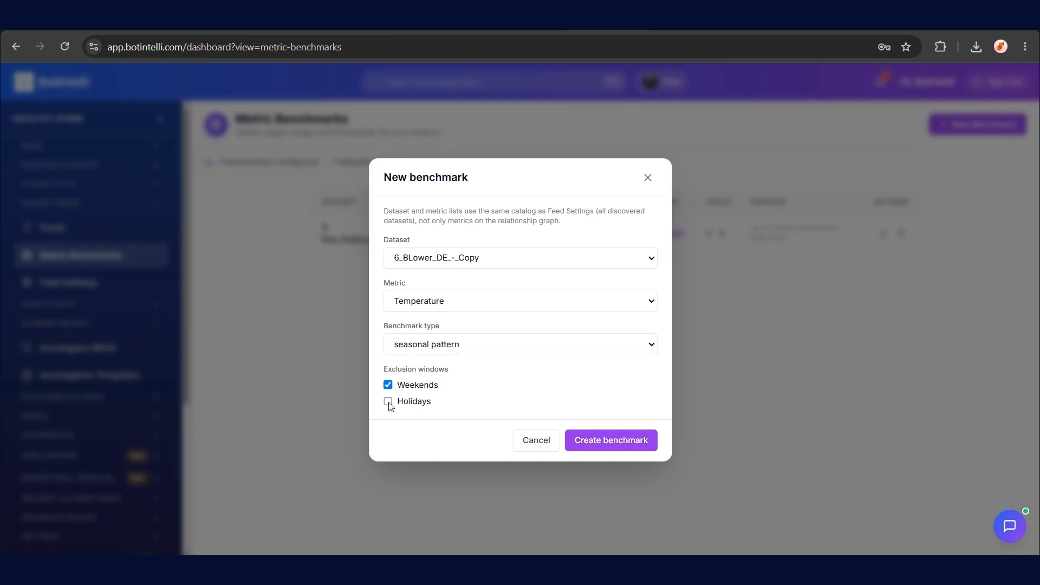
pyautogui.click(611, 441)
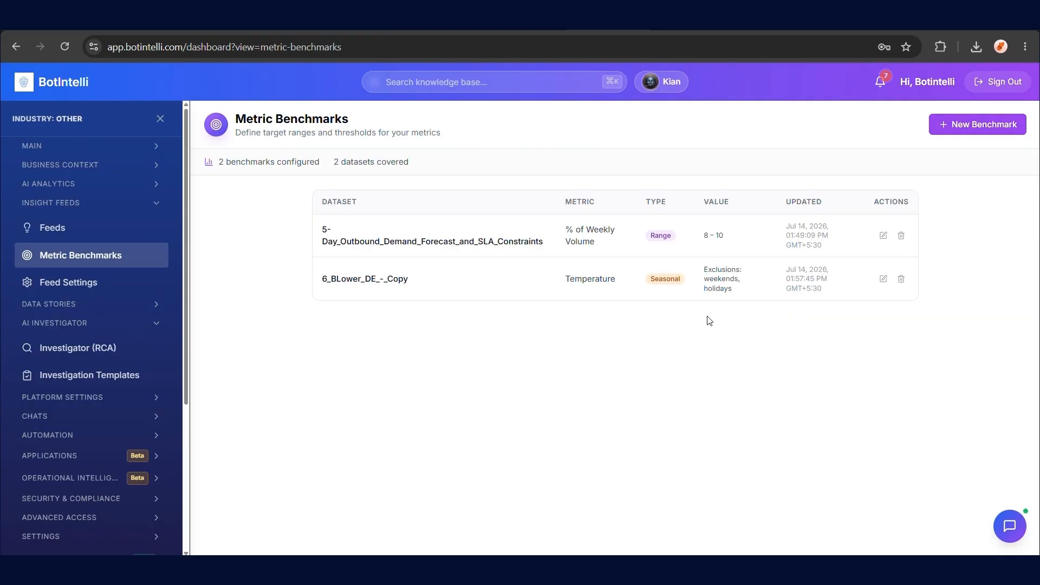
pyautogui.click(123, 284)
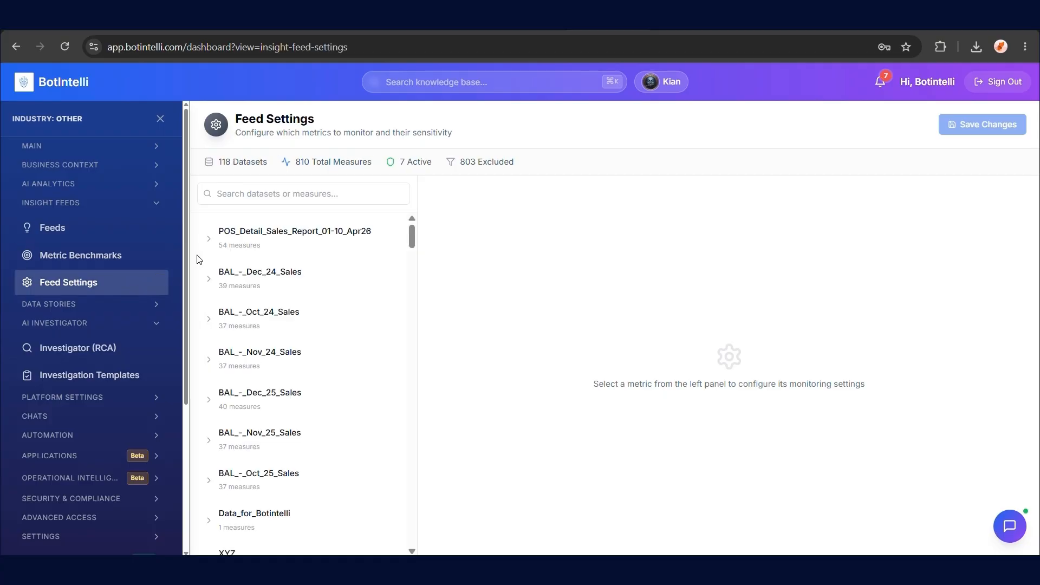
# In POS_Detail_Sales_Report_01-10_Apr26, give AlternateStoreCode High priority, monitor Quantity, and save
pyautogui.click(218, 250)
pyautogui.click(251, 281)
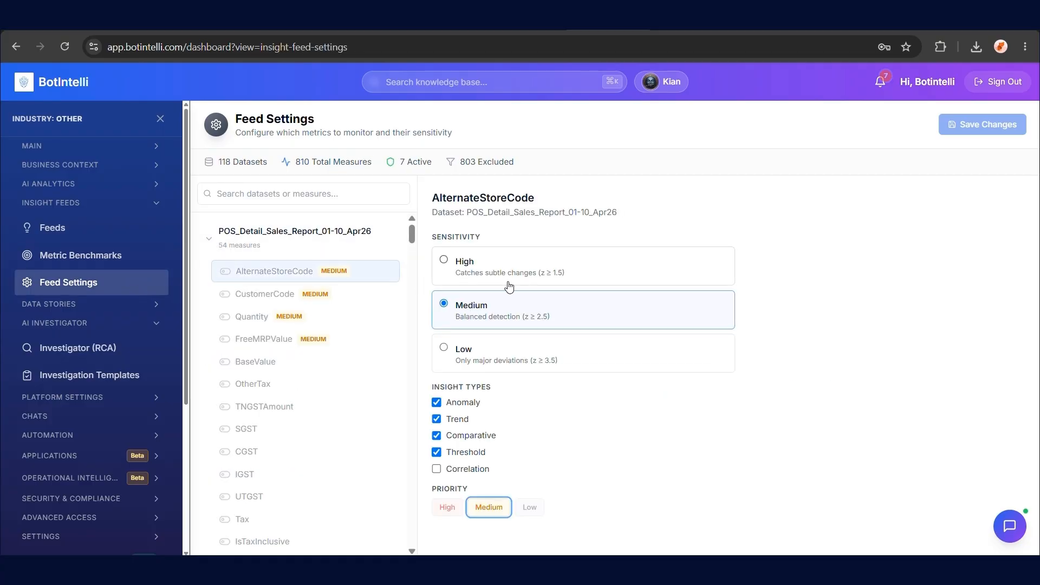
pyautogui.click(445, 511)
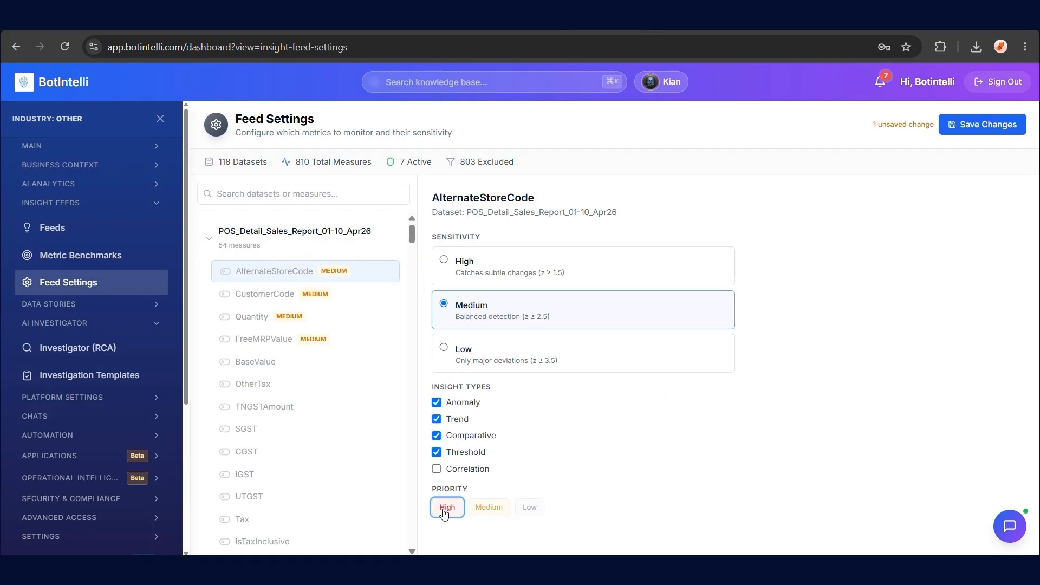
pyautogui.click(225, 318)
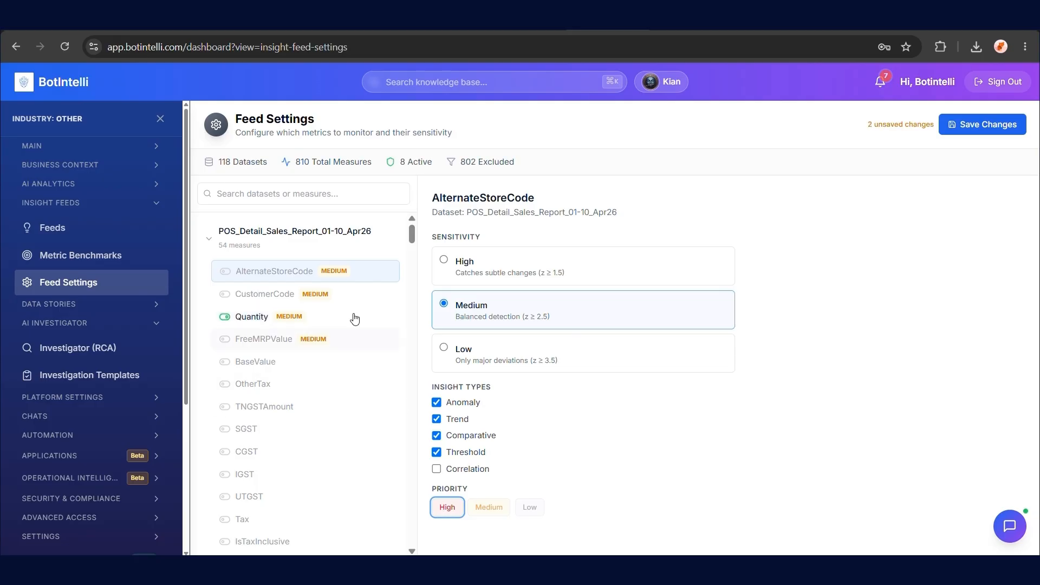
pyautogui.click(958, 134)
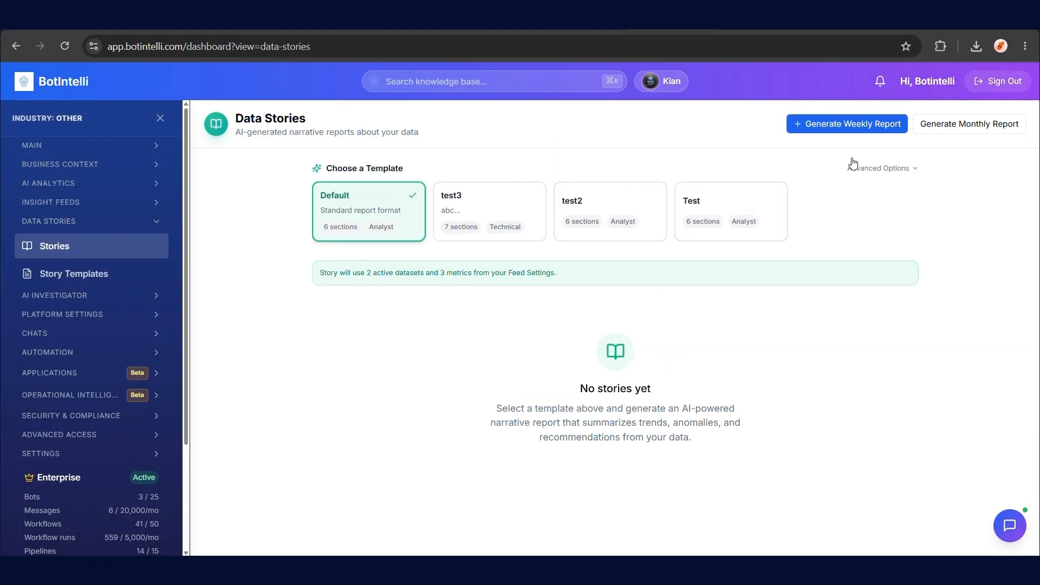
# Generate the weekly analytics report and look it over
pyautogui.click(853, 124)
pyautogui.scroll(-19, 757, 283)
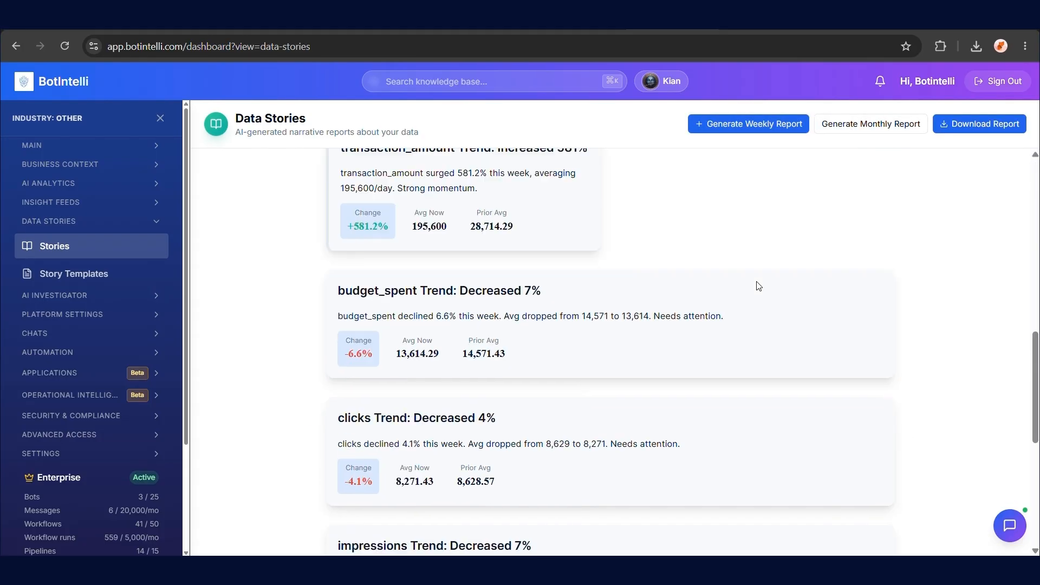
pyautogui.scroll(13, 758, 285)
pyautogui.scroll(6, 789, 286)
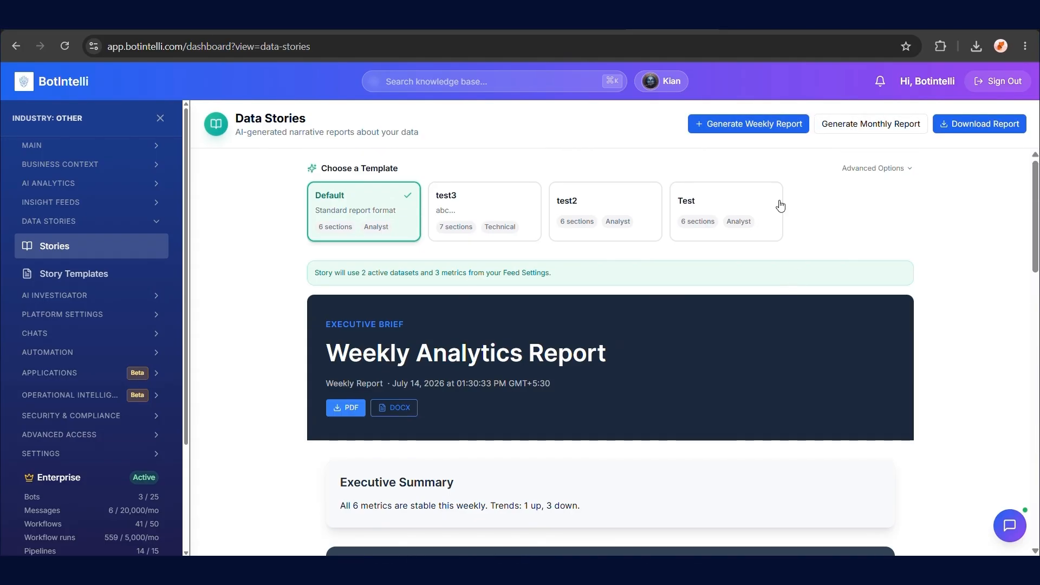
# Generate the monthly analytics report and download it as a PDF
pyautogui.click(840, 125)
pyautogui.scroll(-10, 506, 459)
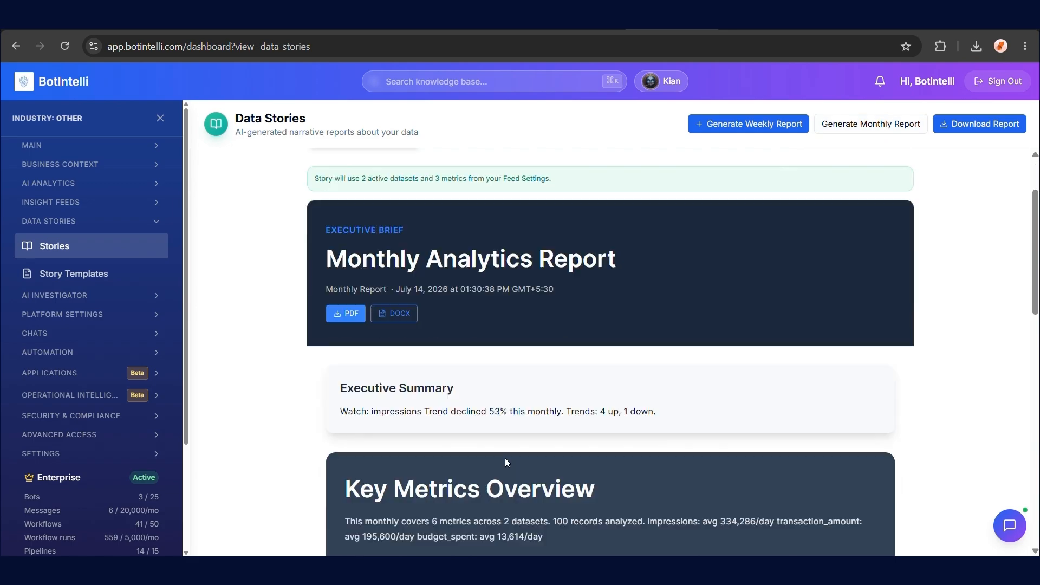
pyautogui.scroll(-4, 507, 445)
pyautogui.scroll(8, 513, 445)
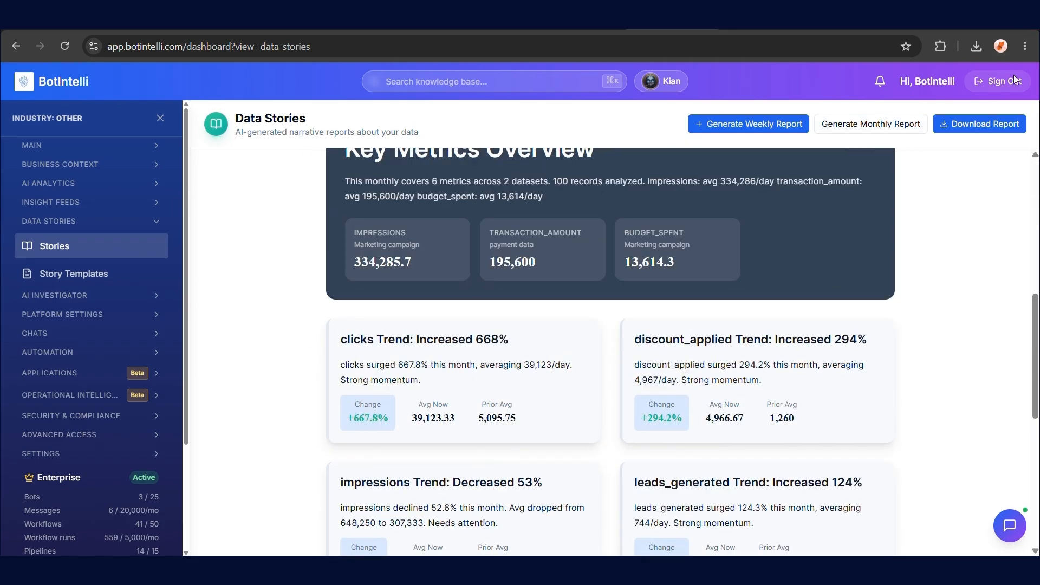
pyautogui.click(1009, 126)
pyautogui.click(992, 179)
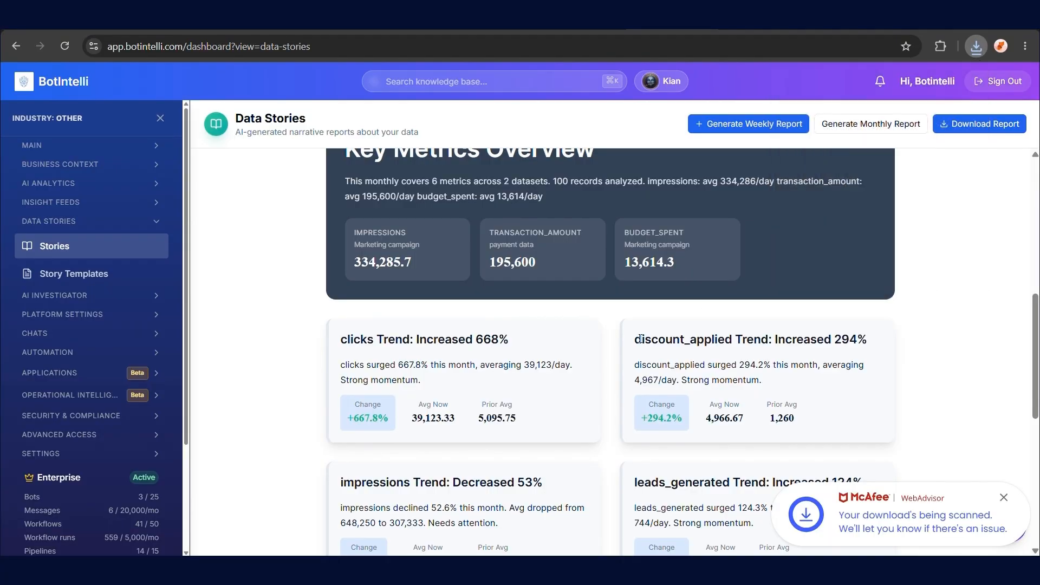
pyautogui.click(122, 277)
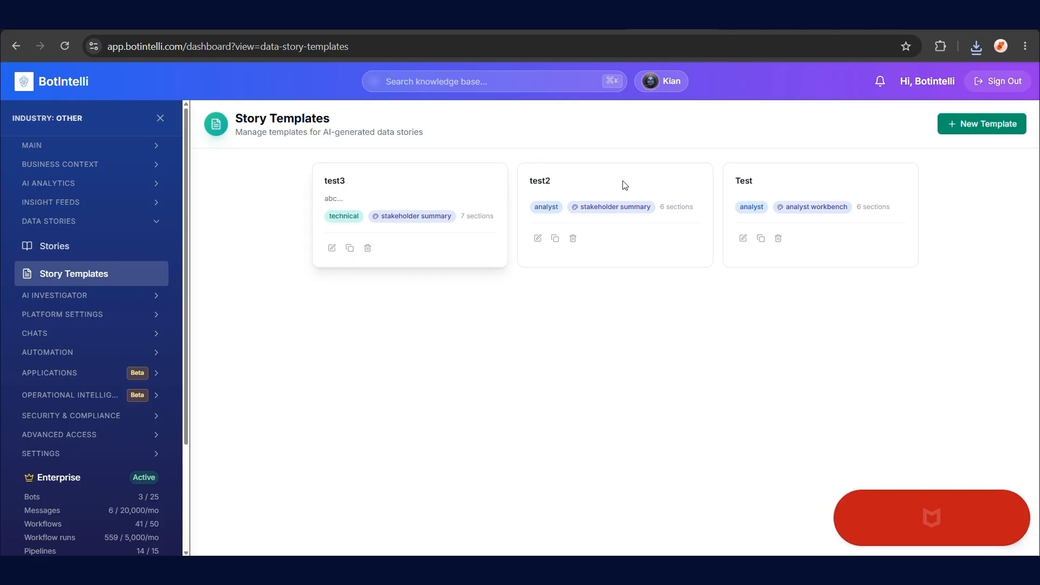
# Create story template test4 with analyst tone and the Executive Brief visual theme
pyautogui.click(979, 130)
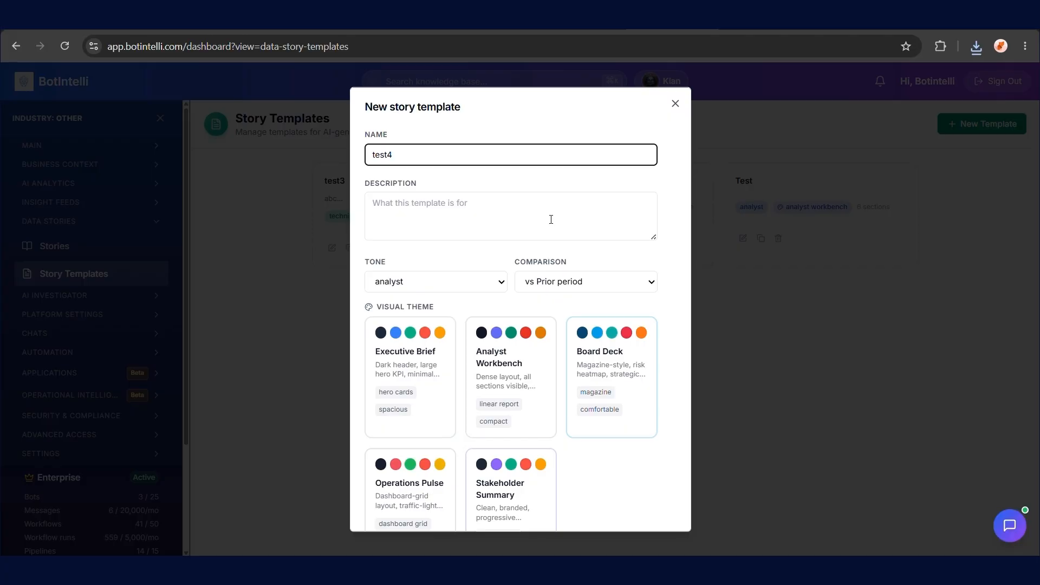
pyautogui.click(432, 330)
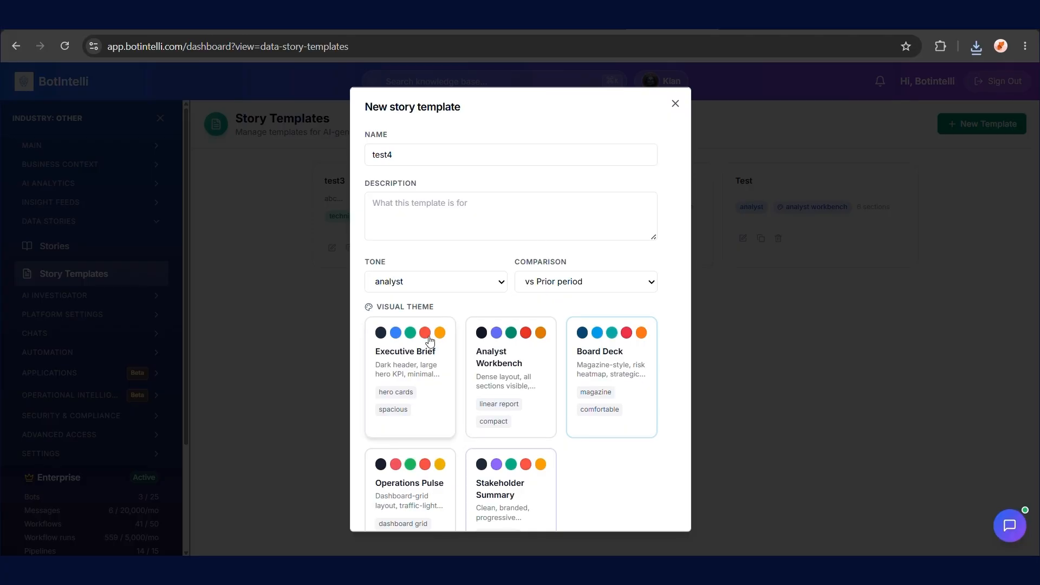
pyautogui.scroll(-4, 506, 406)
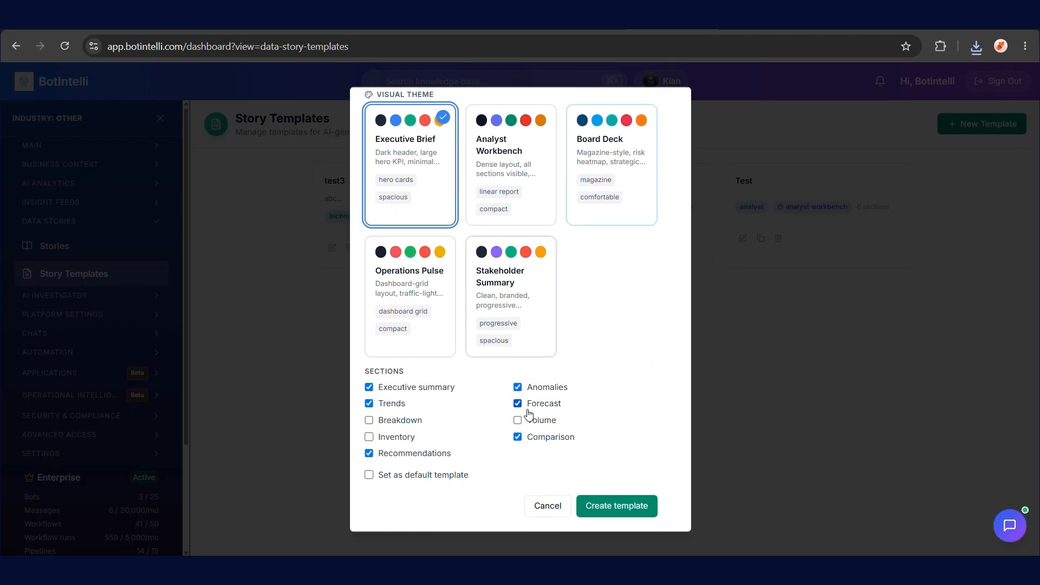
pyautogui.click(617, 508)
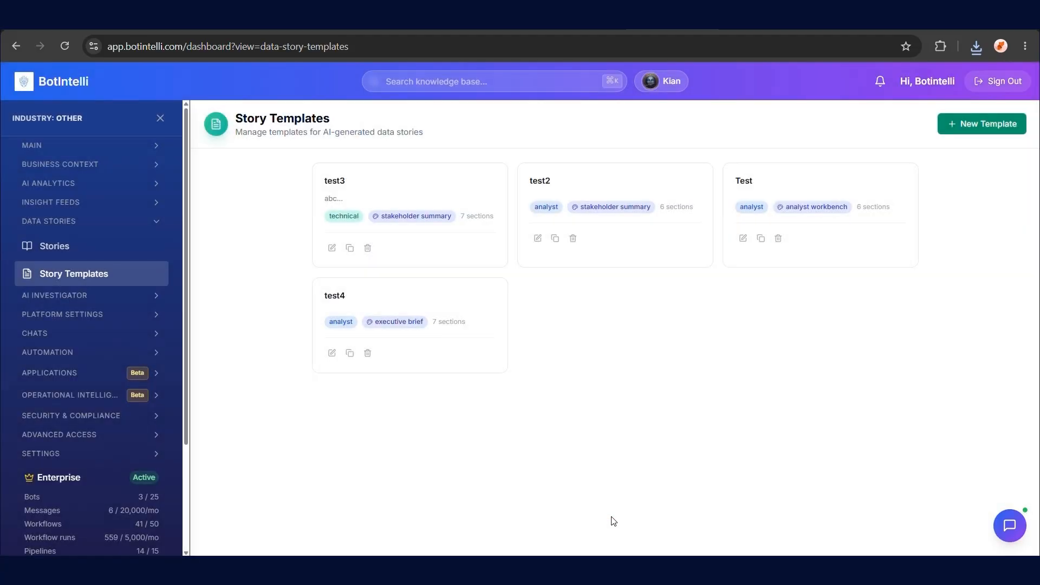
# Generate a weekly report from the test4 story template and scroll through the Executive Brief
pyautogui.click(130, 247)
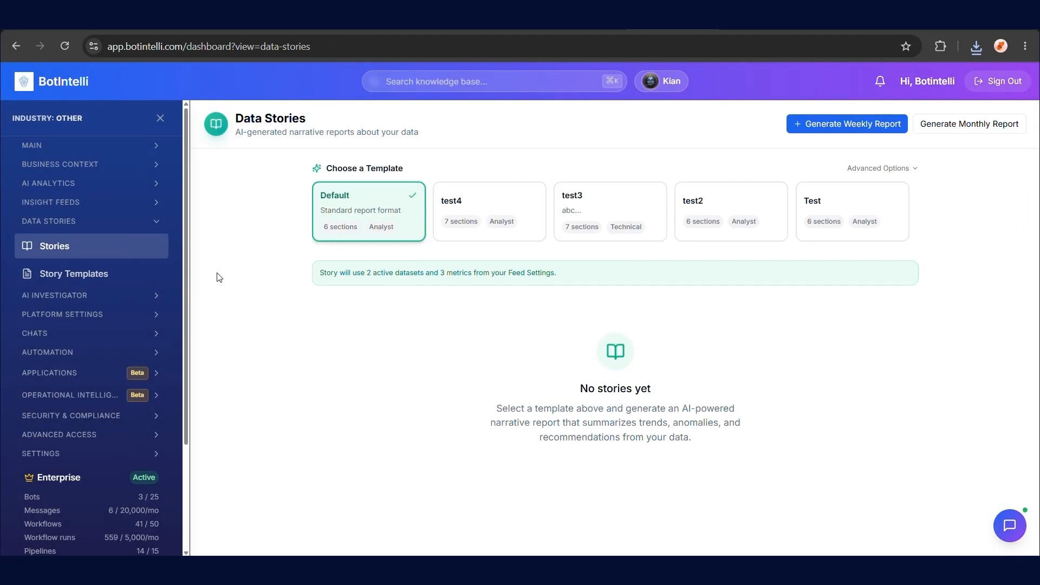
pyautogui.click(492, 220)
pyautogui.click(850, 124)
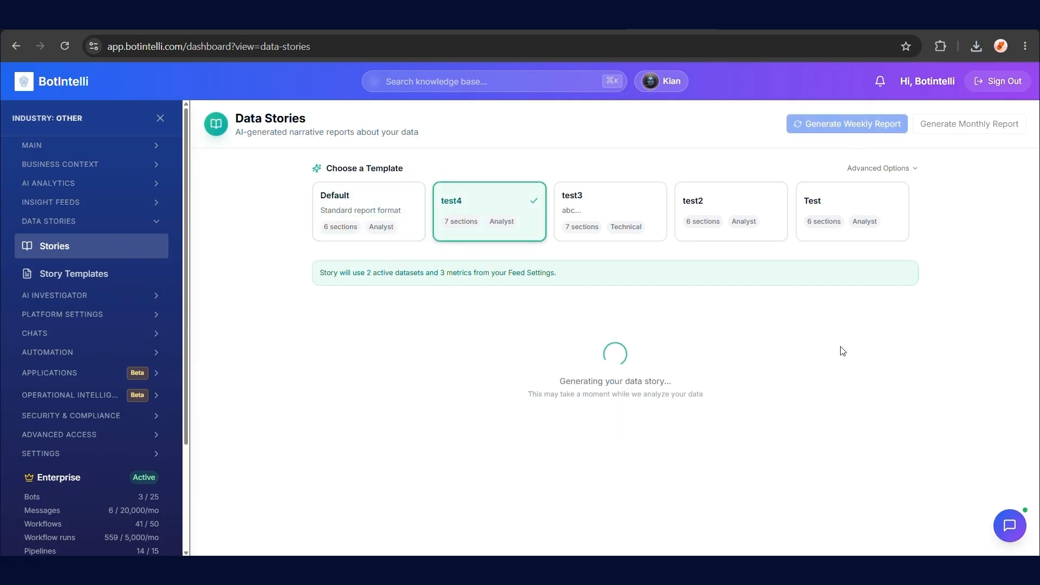
pyautogui.scroll(-15, 841, 350)
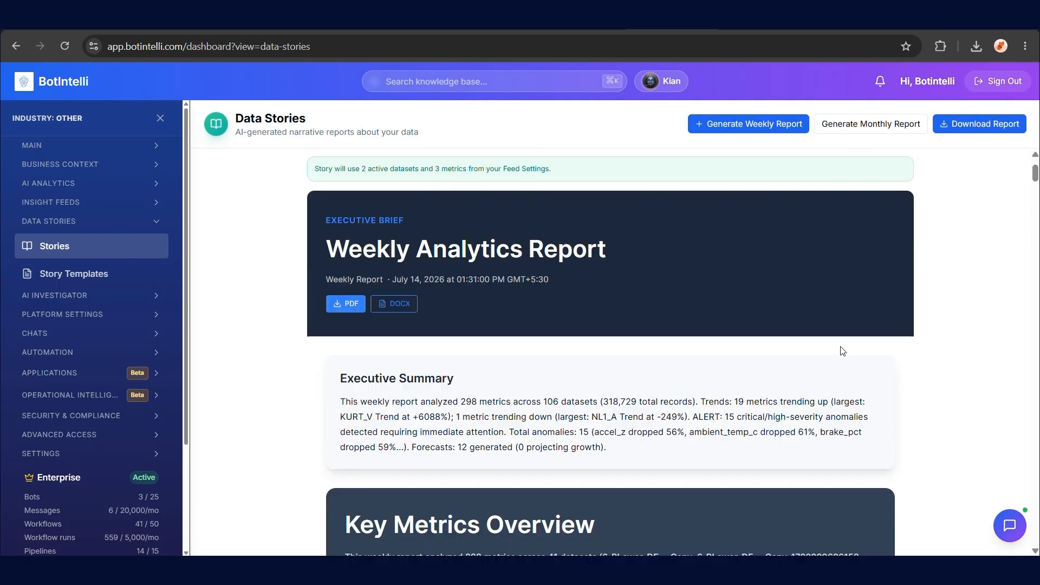
pyautogui.scroll(-20, 842, 351)
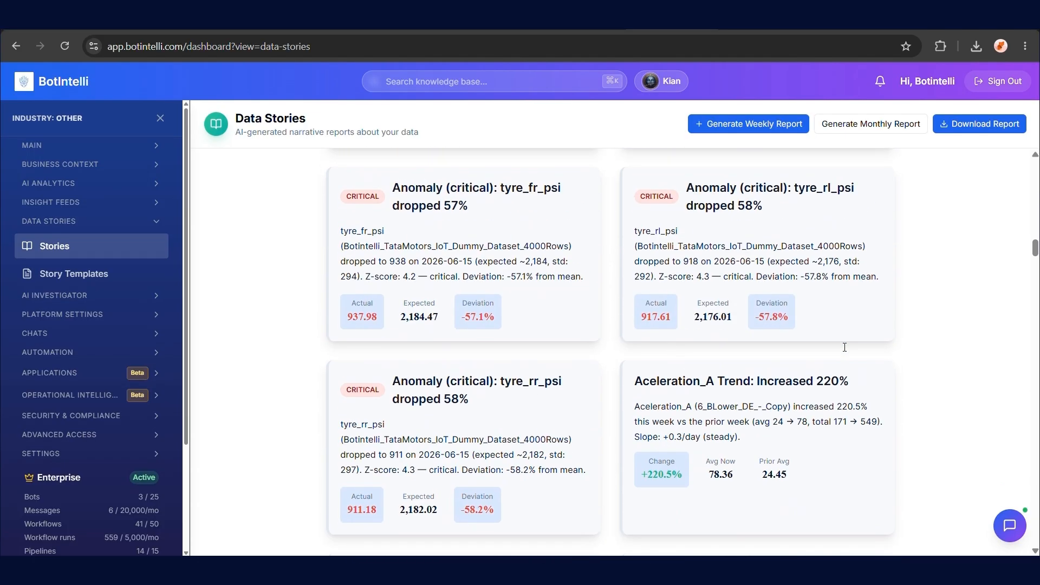
pyautogui.scroll(-20, 847, 351)
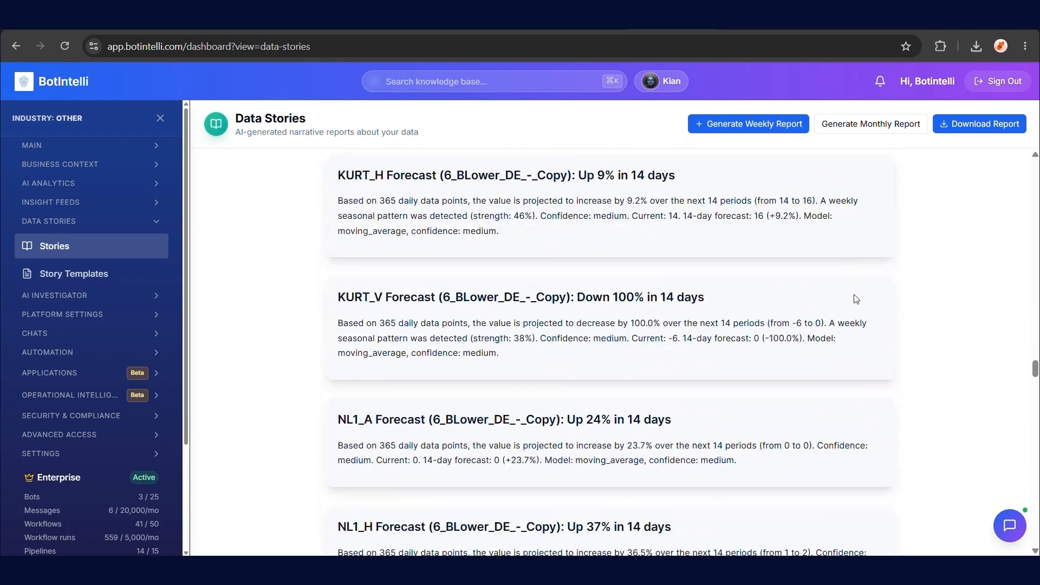
pyautogui.scroll(-20, 869, 267)
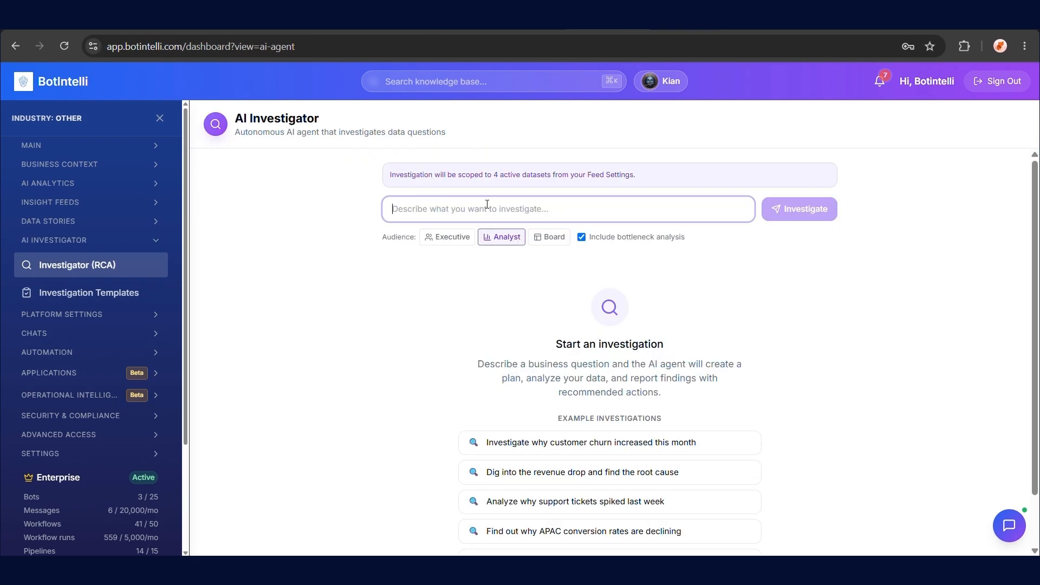
# Run an AI investigation into why LinkedIn likes are not increasing
pyautogui.write('In my linkedIn why number of likes are not increasing')
pyautogui.click(792, 209)
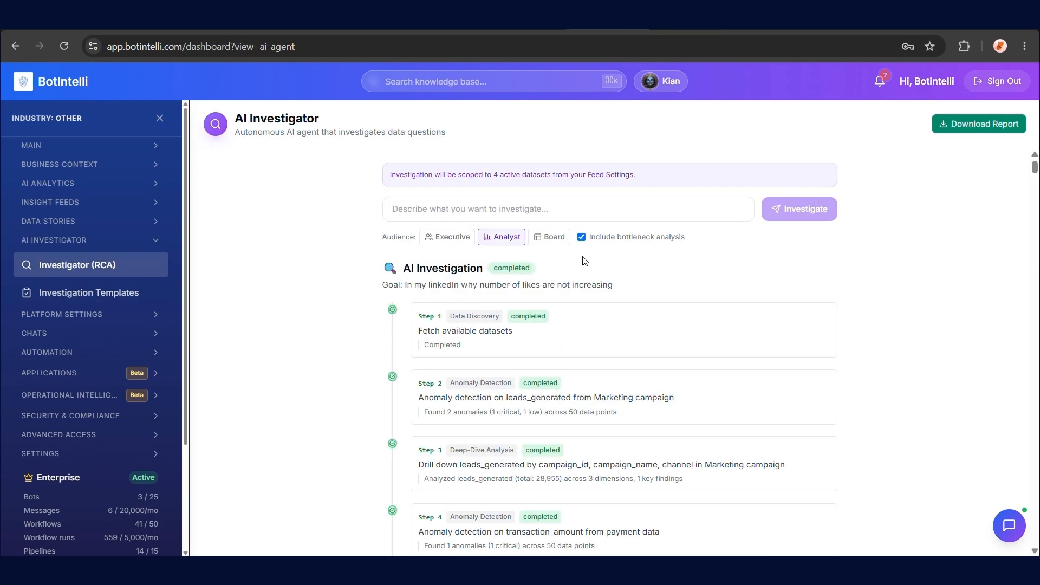
pyautogui.scroll(-15, 585, 261)
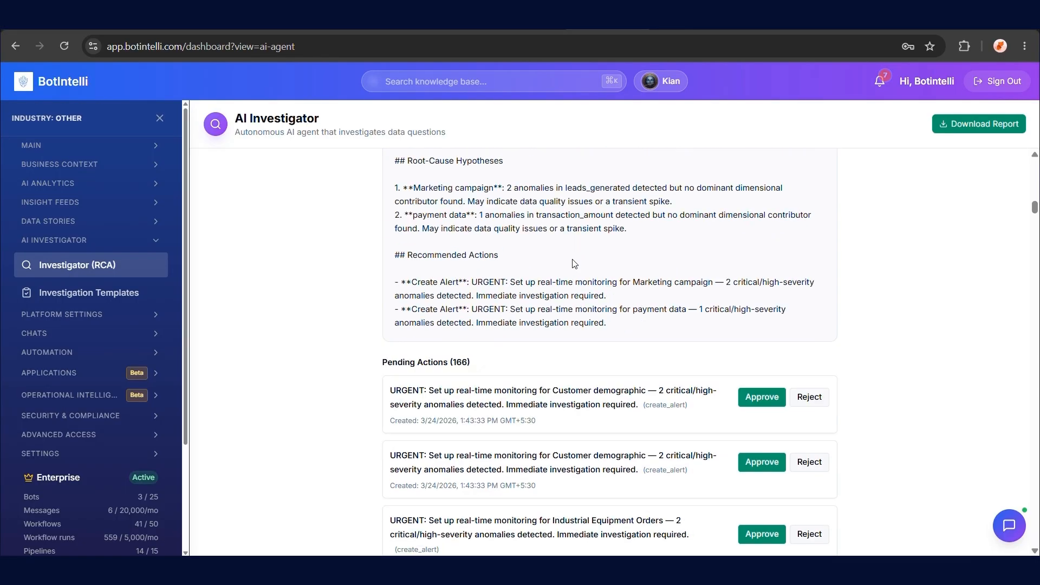
pyautogui.scroll(-4, 575, 264)
# Approve the four pending monitoring actions and download the investigation report as DOCX
pyautogui.click(762, 166)
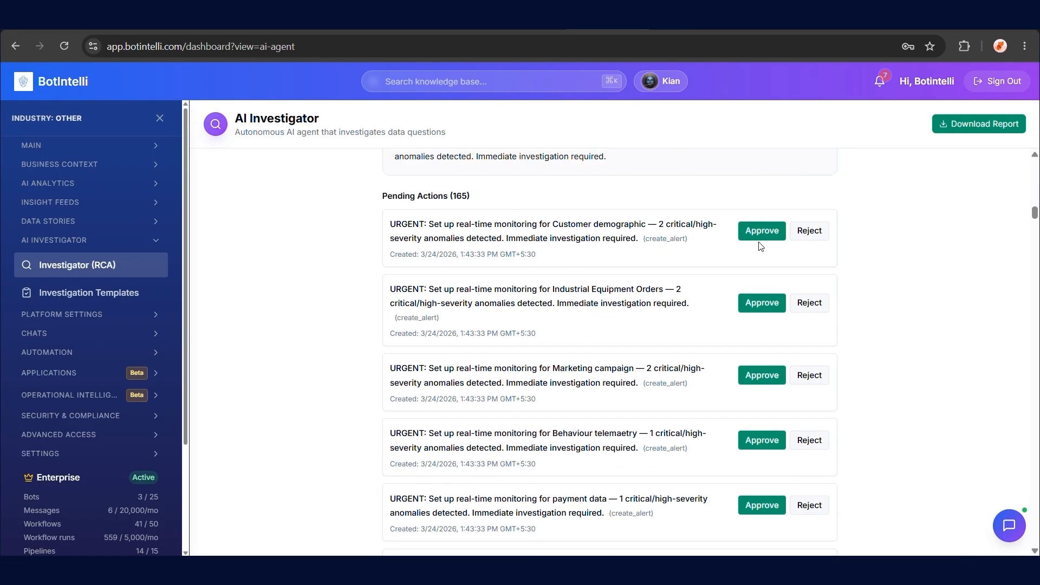
pyautogui.click(753, 237)
pyautogui.click(754, 237)
pyautogui.click(815, 237)
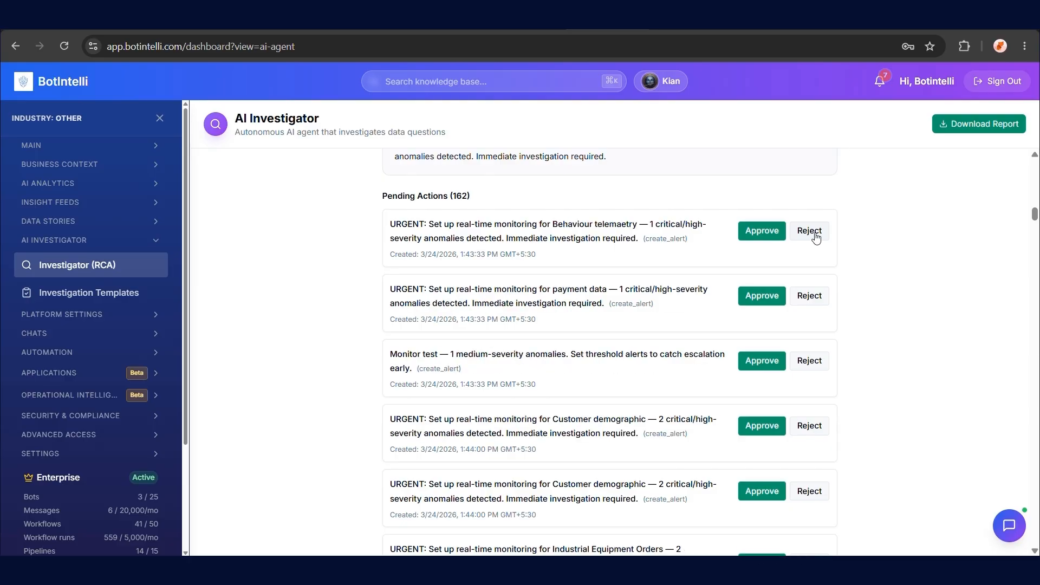
pyautogui.click(979, 123)
pyautogui.click(974, 154)
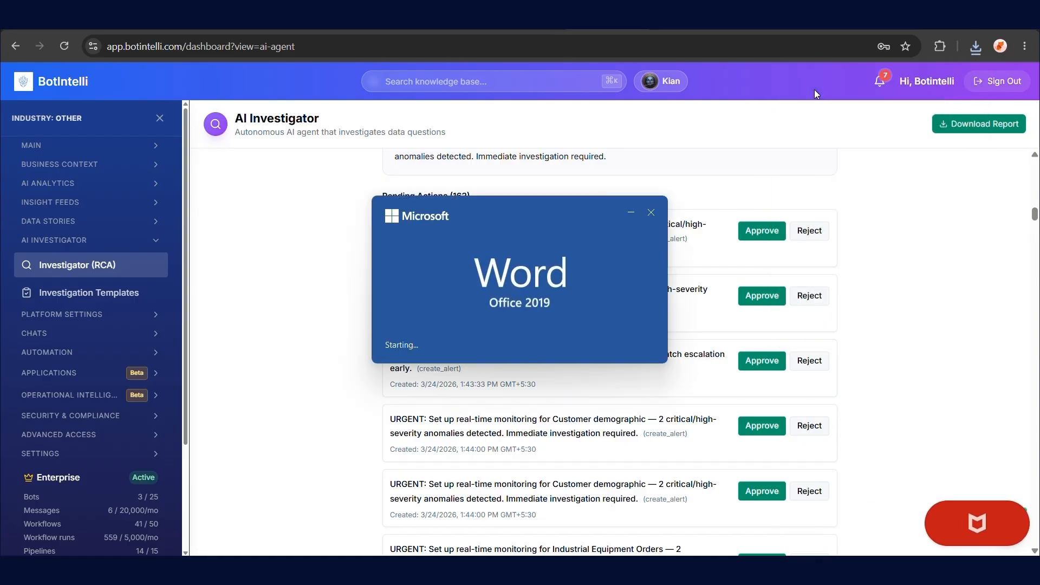
# Start template ABC with a description and churn, scope, revenue and loss trigger keywords
pyautogui.click(135, 298)
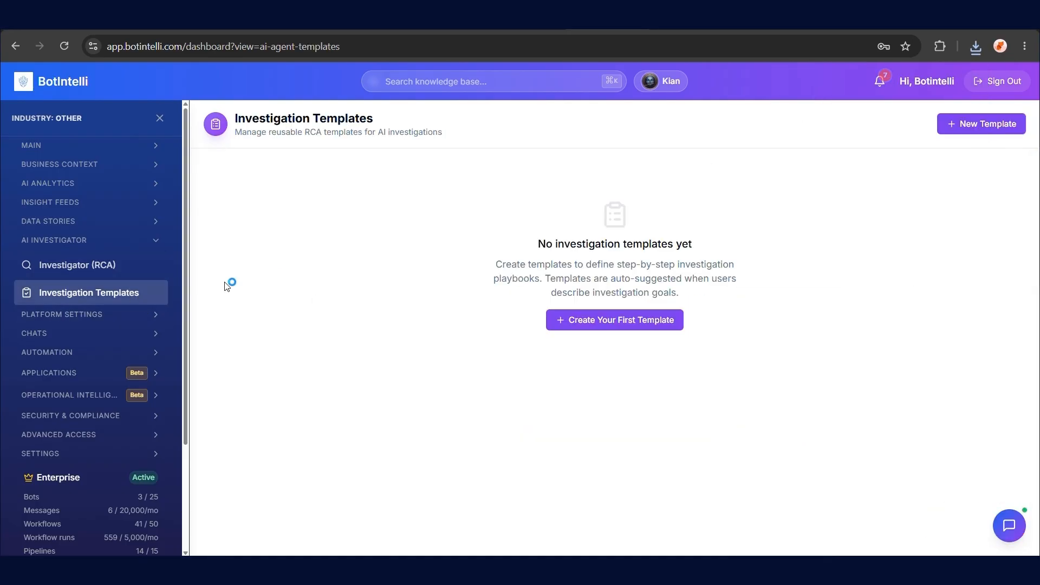
pyautogui.click(611, 318)
pyautogui.write('ABC')
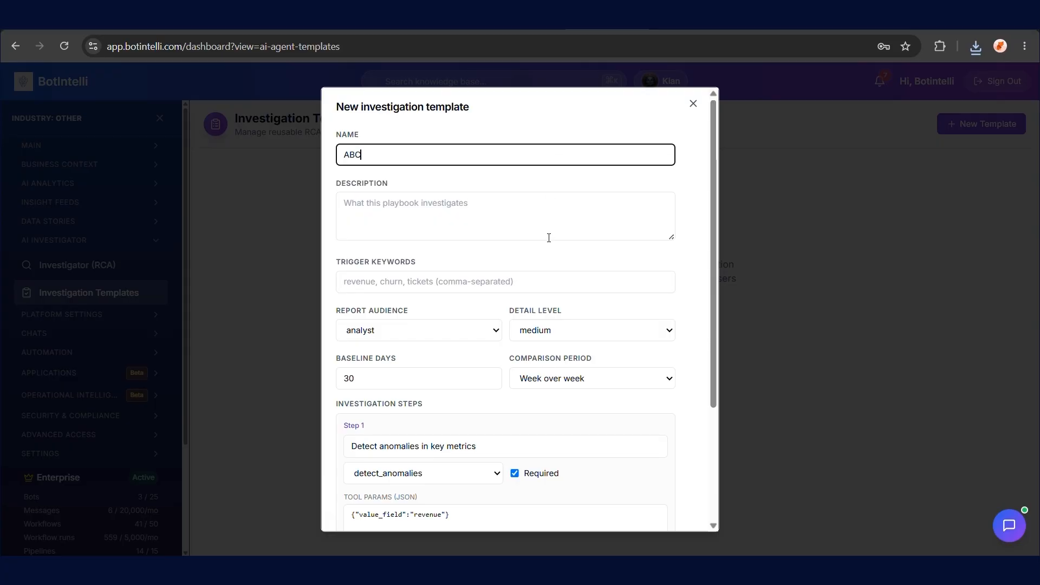
pyautogui.click(549, 237)
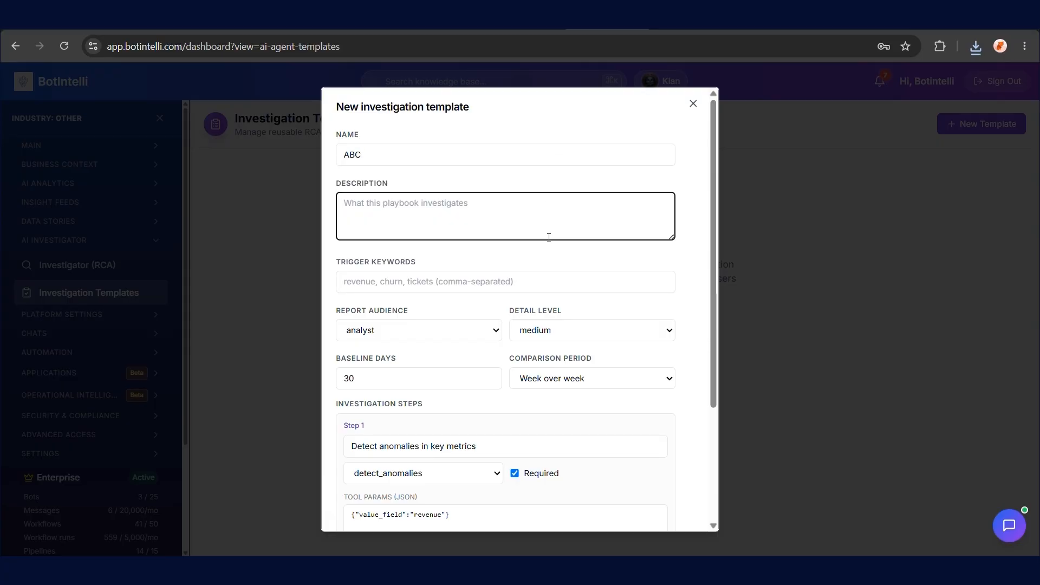
pyautogui.write('P')
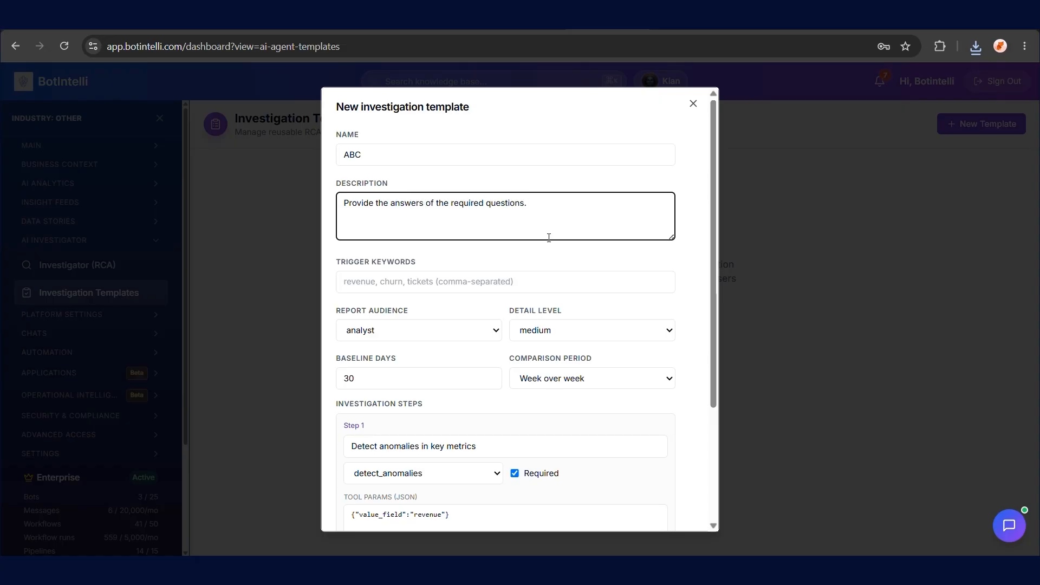
pyautogui.click(526, 284)
pyautogui.write('churn,scope,revenue,loss')
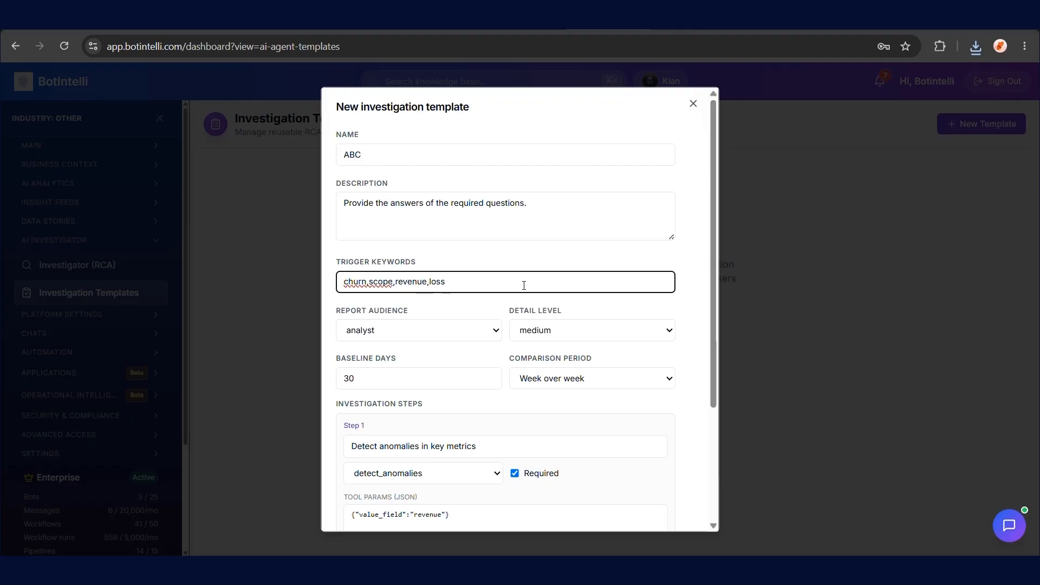
# Set board audience, high detail and month-over-month comparison, then save the ABC template
pyautogui.click(492, 330)
pyautogui.click(466, 382)
pyautogui.click(544, 331)
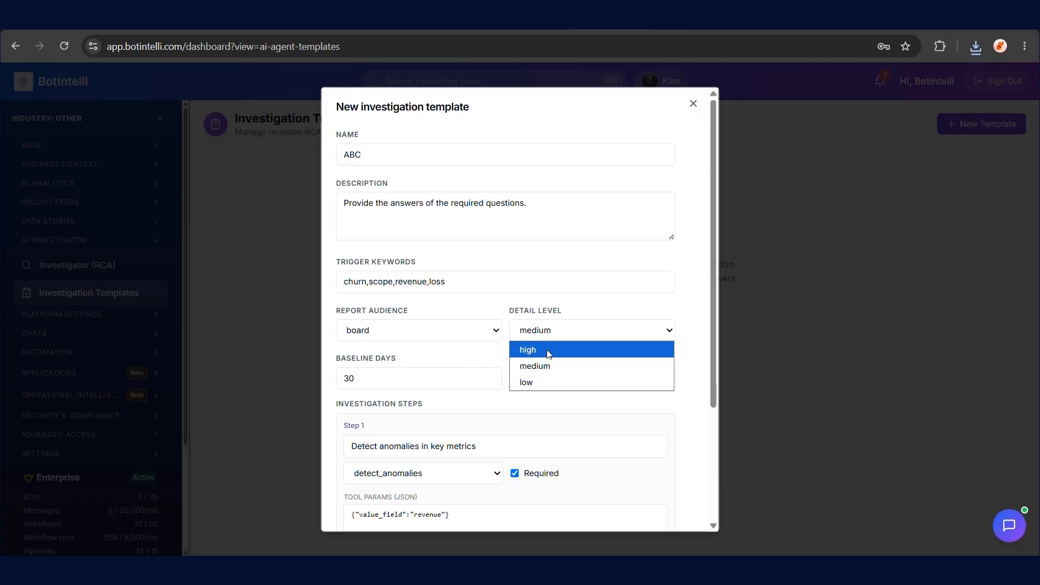
pyautogui.click(550, 352)
pyautogui.click(567, 377)
pyautogui.click(574, 414)
pyautogui.scroll(-2, 592, 422)
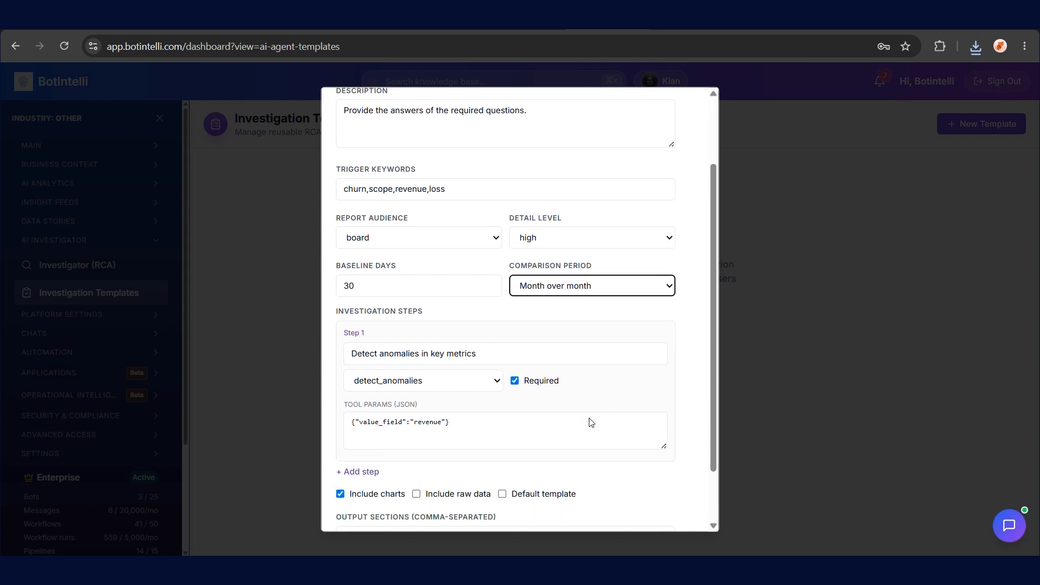
pyautogui.scroll(-2, 592, 422)
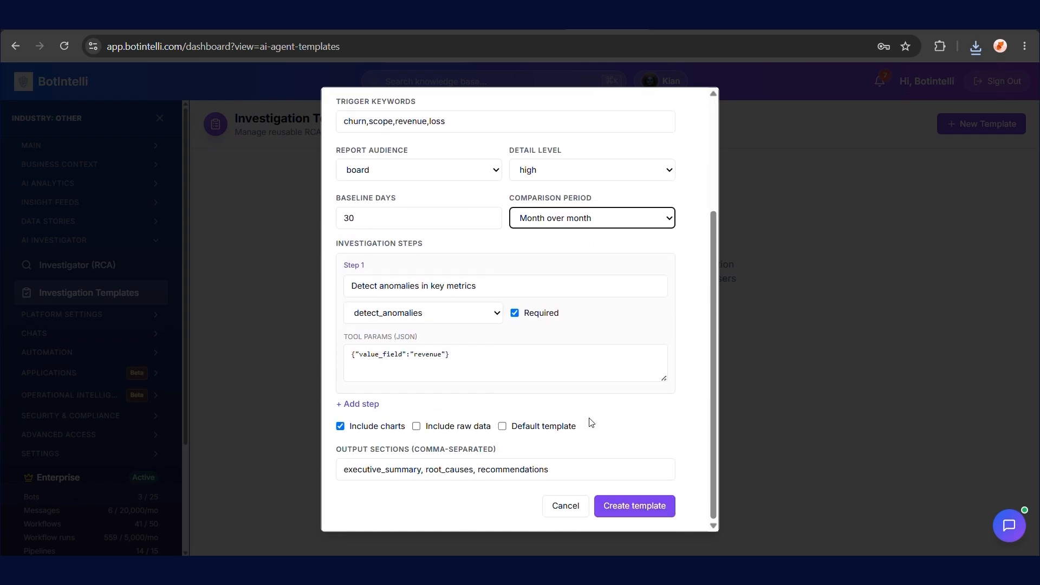
pyautogui.click(623, 506)
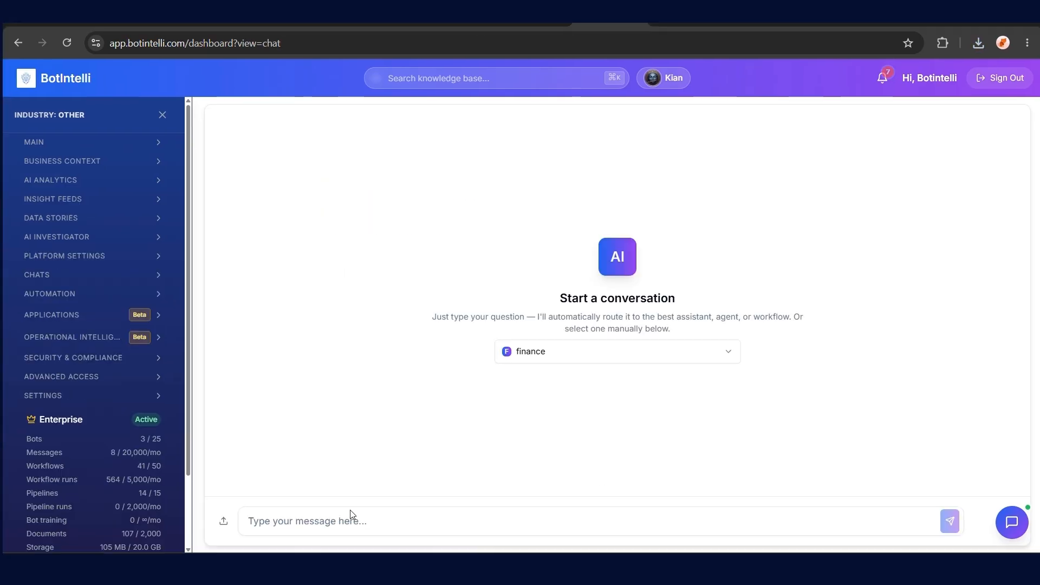
# Send 'give me the report' in chat to get the Vendor Reconciliation Report table
pyautogui.click(350, 520)
pyautogui.write('give me the report')
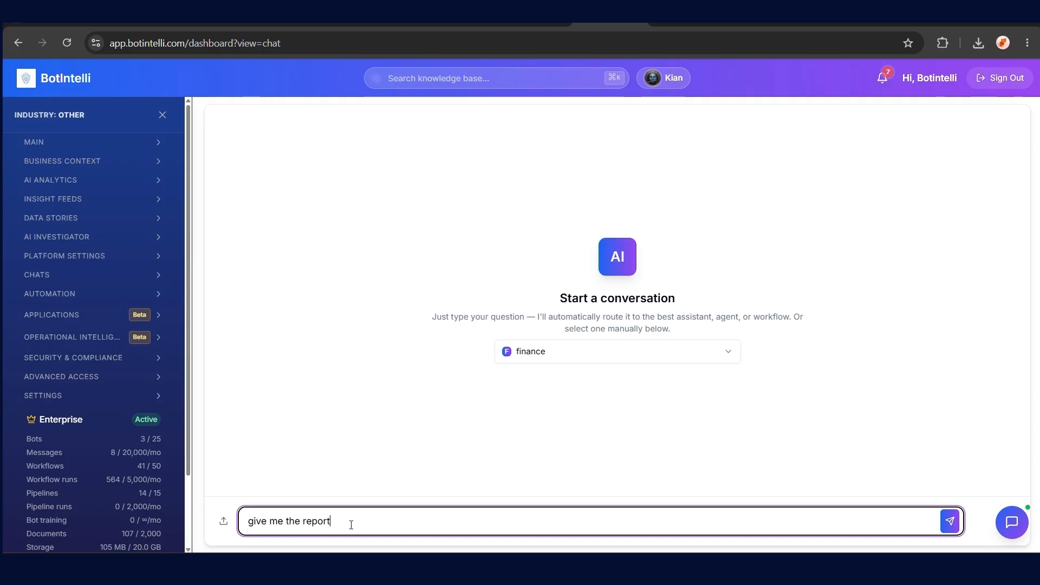
pyautogui.press('Return')
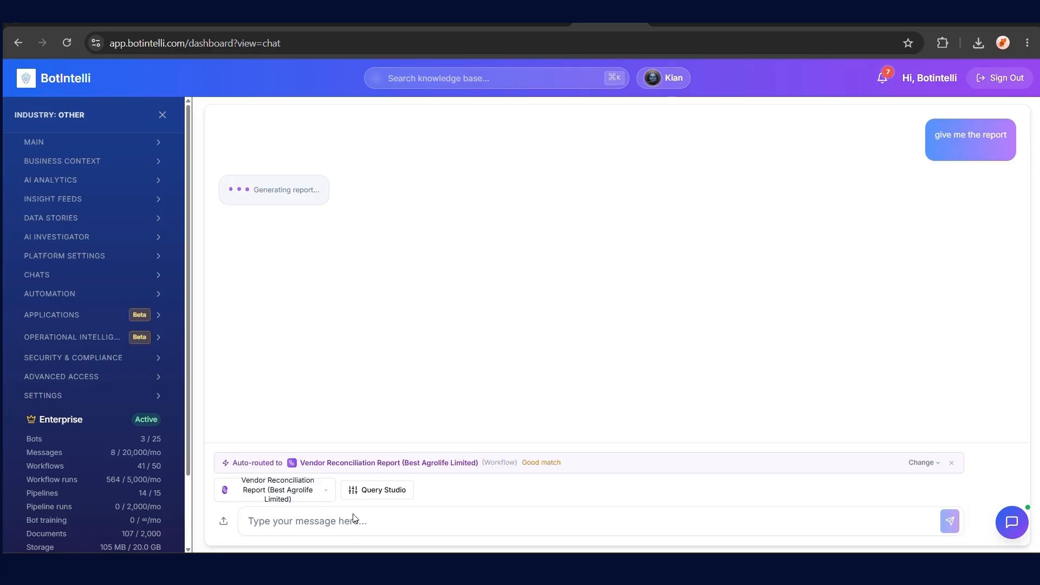
pyautogui.click(86, 275)
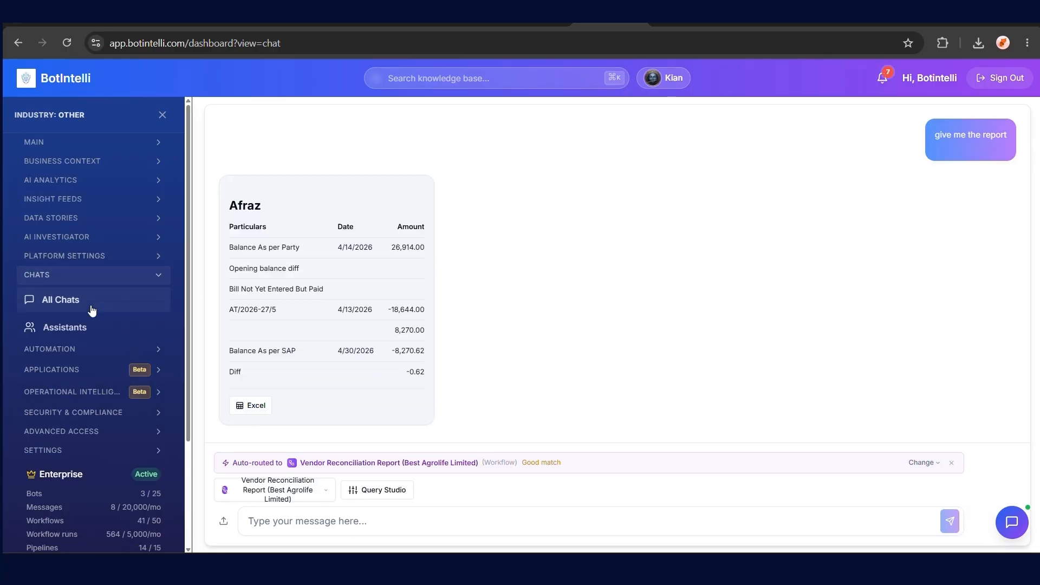
pyautogui.click(92, 327)
# Start a new assistant named Botintelli with the purpose of answering asked questions
pyautogui.click(970, 126)
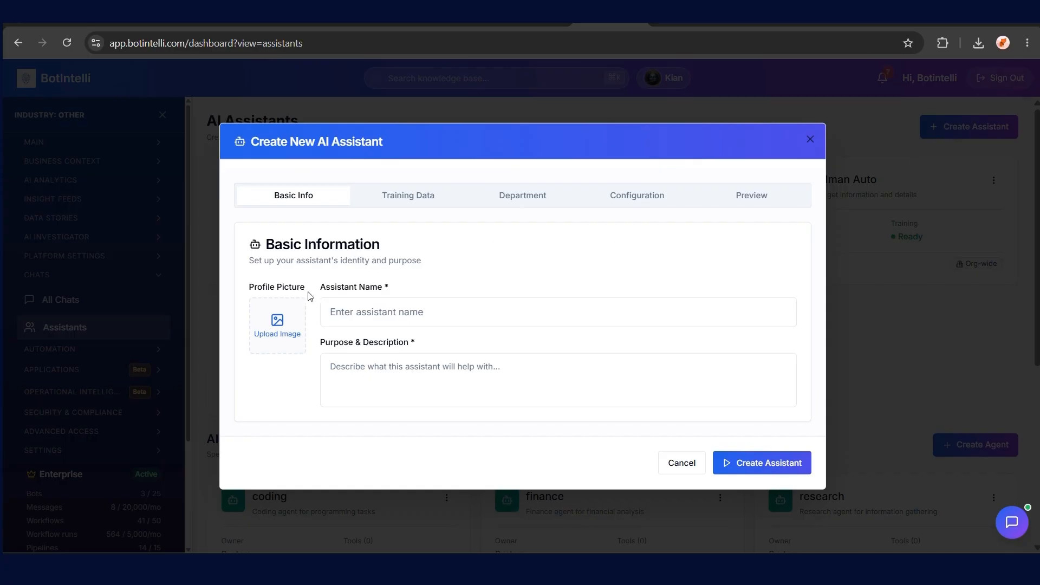
pyautogui.click(365, 319)
pyautogui.write('Botintelli')
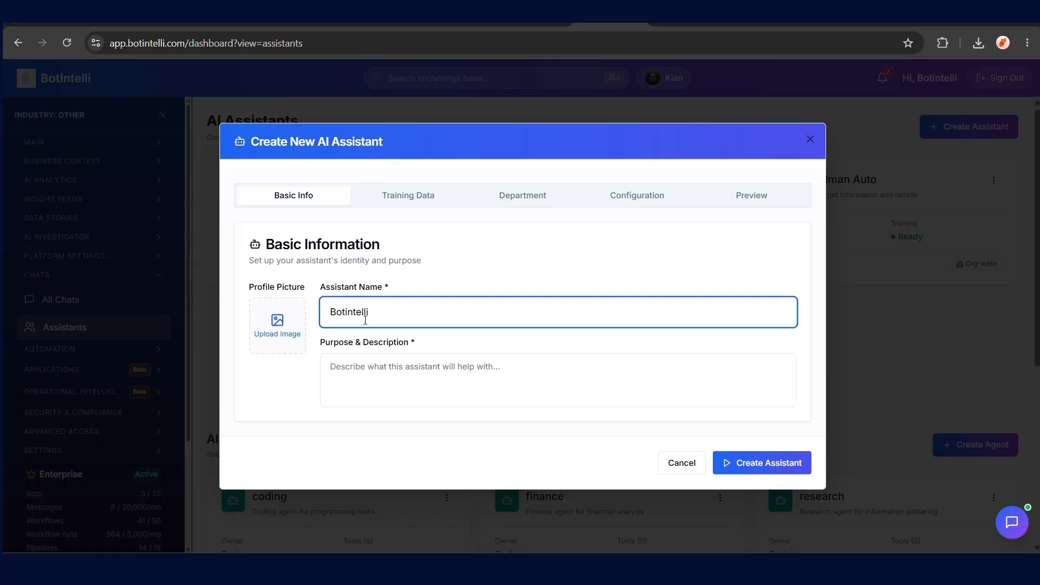
pyautogui.click(425, 371)
pyautogui.write('pr')
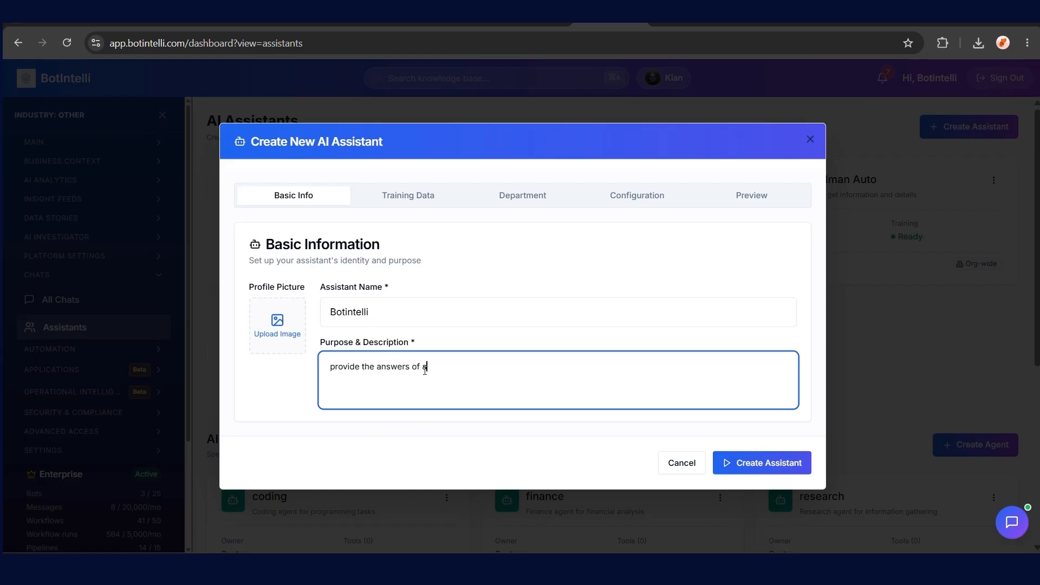
# Add Master_Routing__Billing_Guidelines.xlsx from the knowledge base as the assistant's training data
pyautogui.click(416, 196)
pyautogui.click(279, 410)
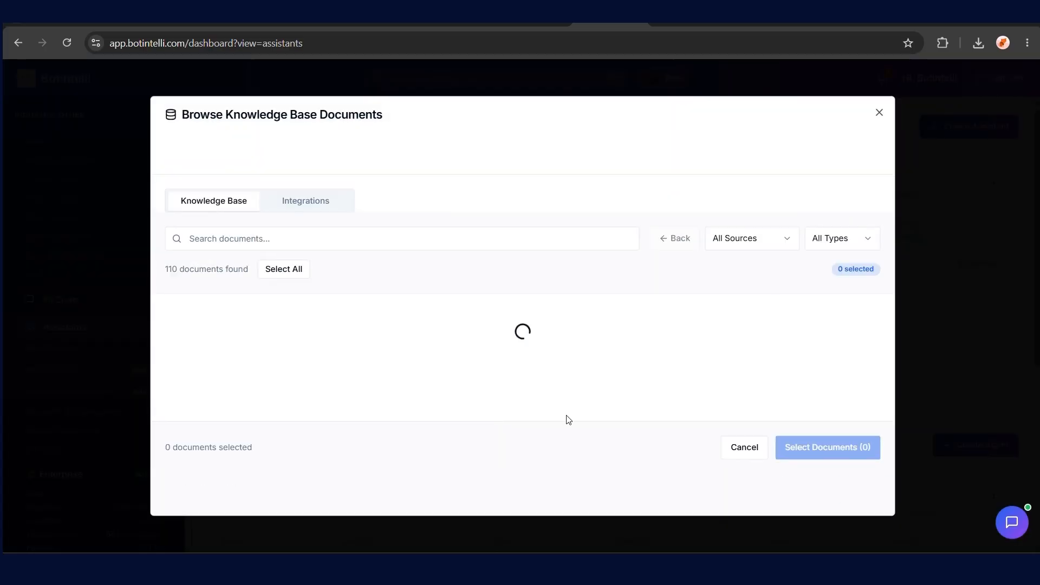
pyautogui.click(186, 352)
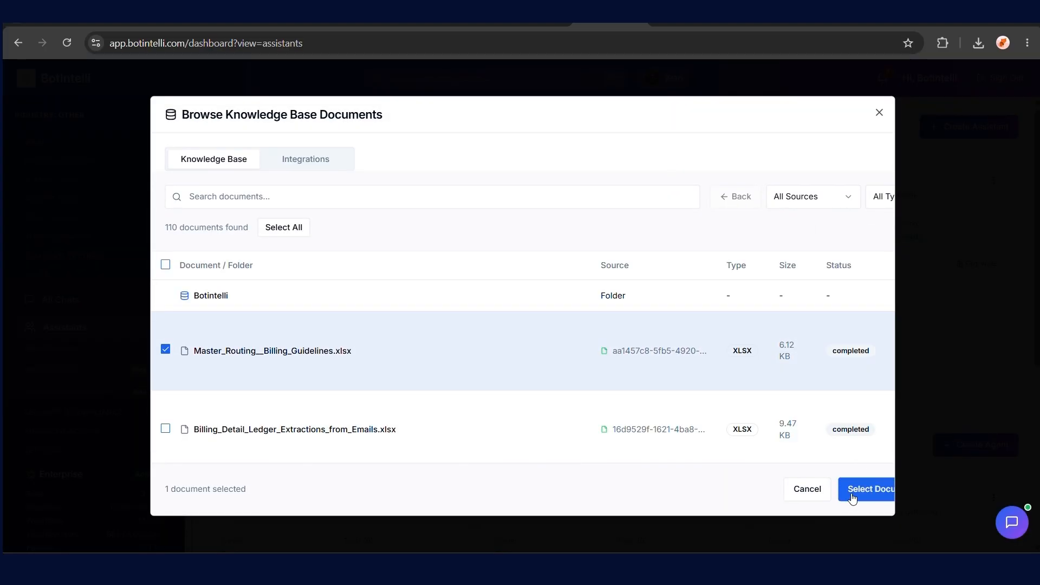
pyautogui.click(854, 490)
# Choose GPT-4.1 as the base model, create the Botintelli assistant, and open a chat with it
pyautogui.click(504, 161)
pyautogui.click(637, 222)
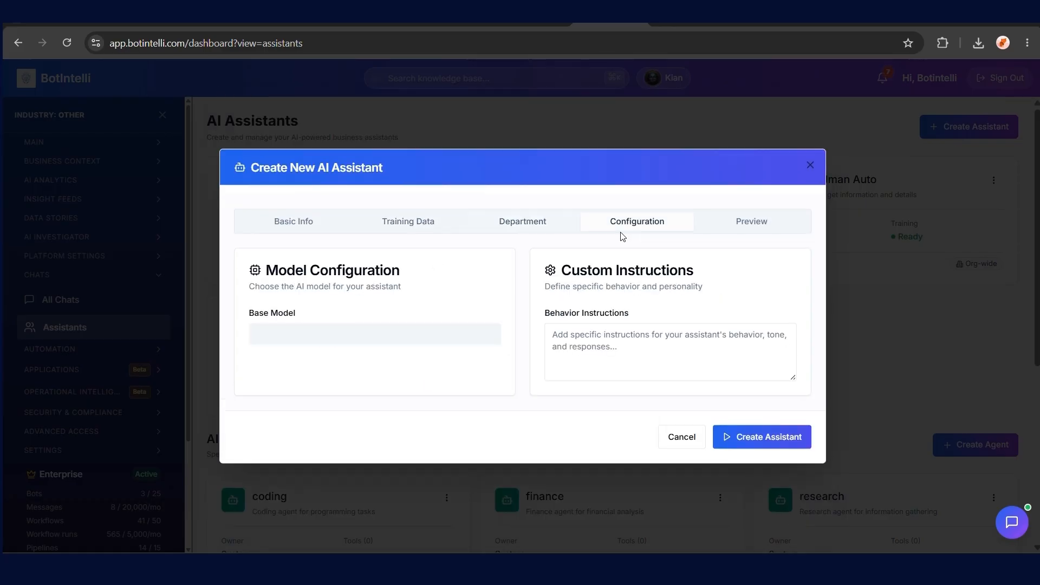
pyautogui.click(332, 359)
pyautogui.click(335, 167)
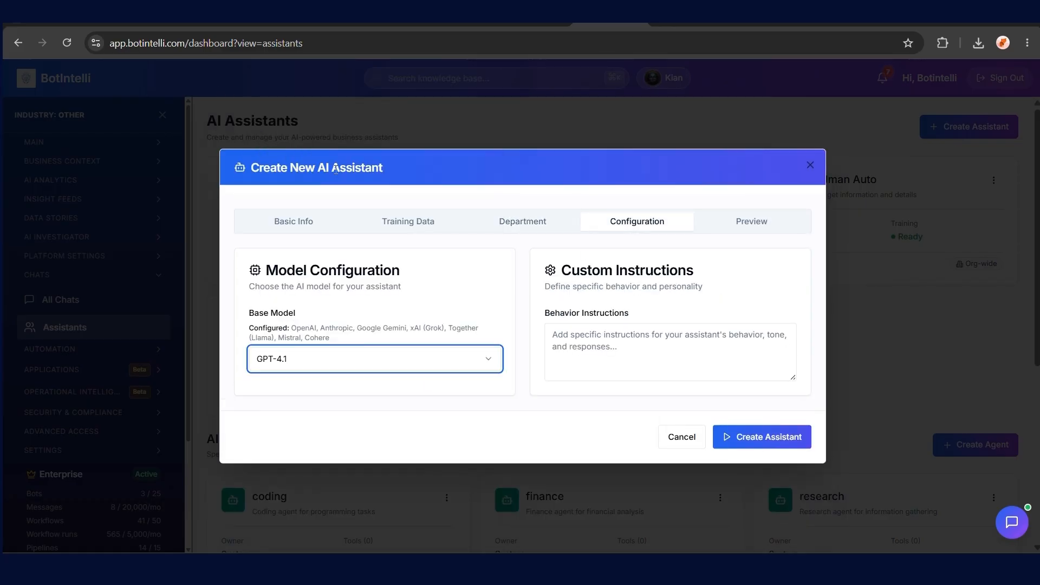
pyautogui.click(751, 226)
pyautogui.click(761, 522)
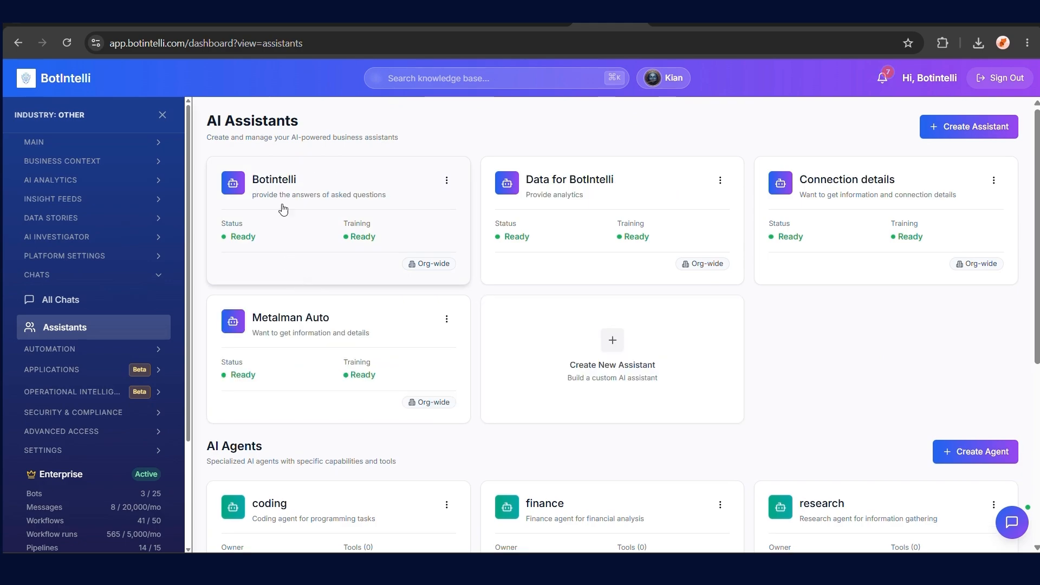
pyautogui.click(282, 180)
pyautogui.click(370, 514)
# Ask the Botintelli assistant 'give me the details of POL-SG-IP' and read its policy summary
pyautogui.write('give')
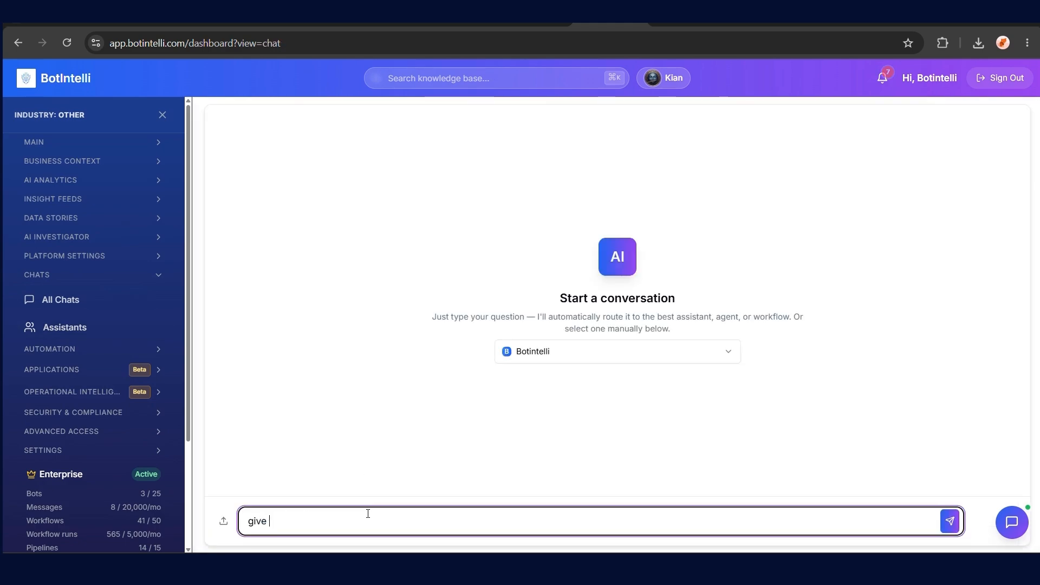
pyautogui.write(' me the details of POL-SG-IP')
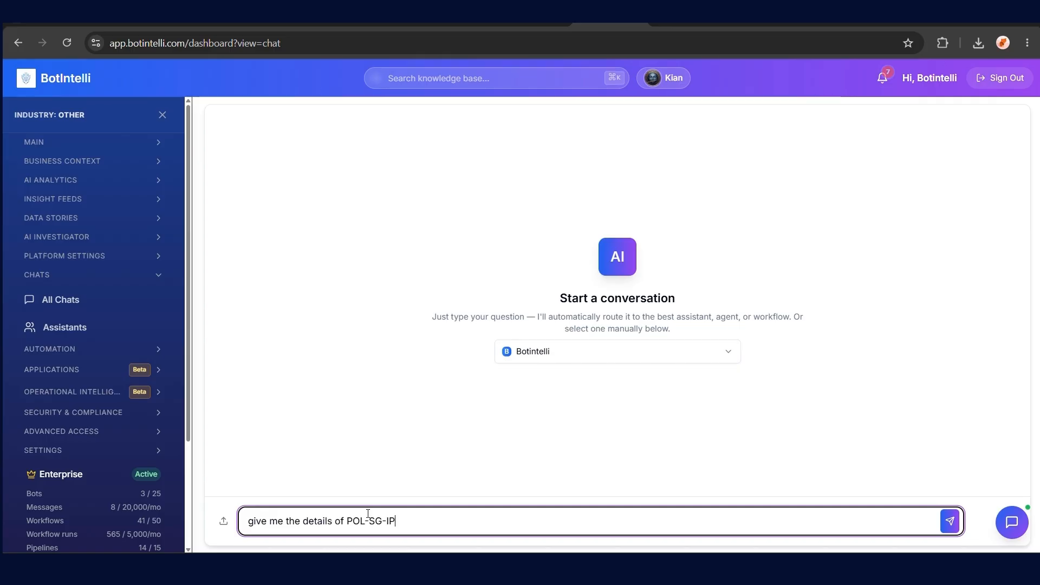
pyautogui.press('Return')
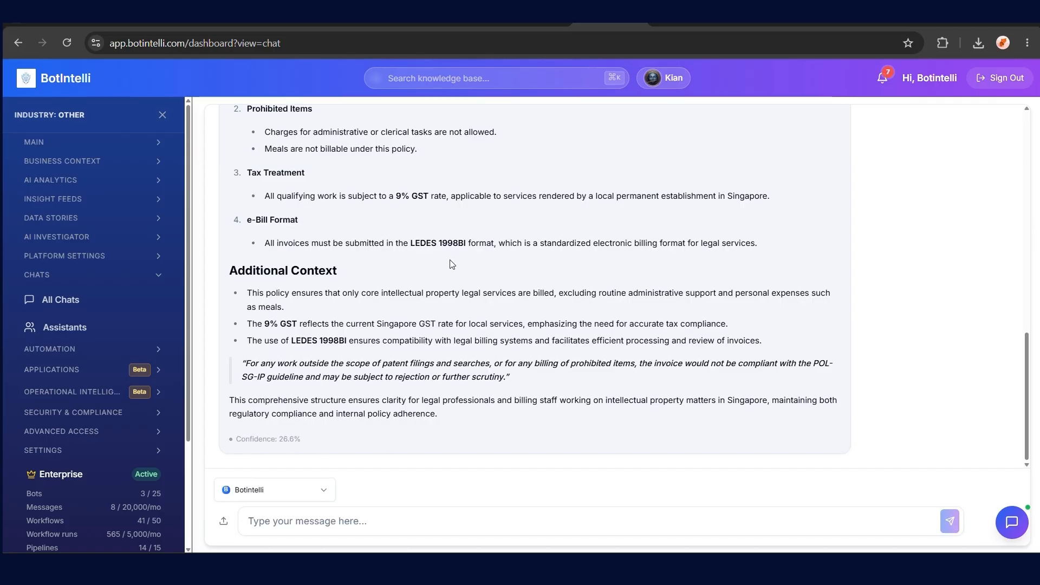
pyautogui.scroll(15, 455, 257)
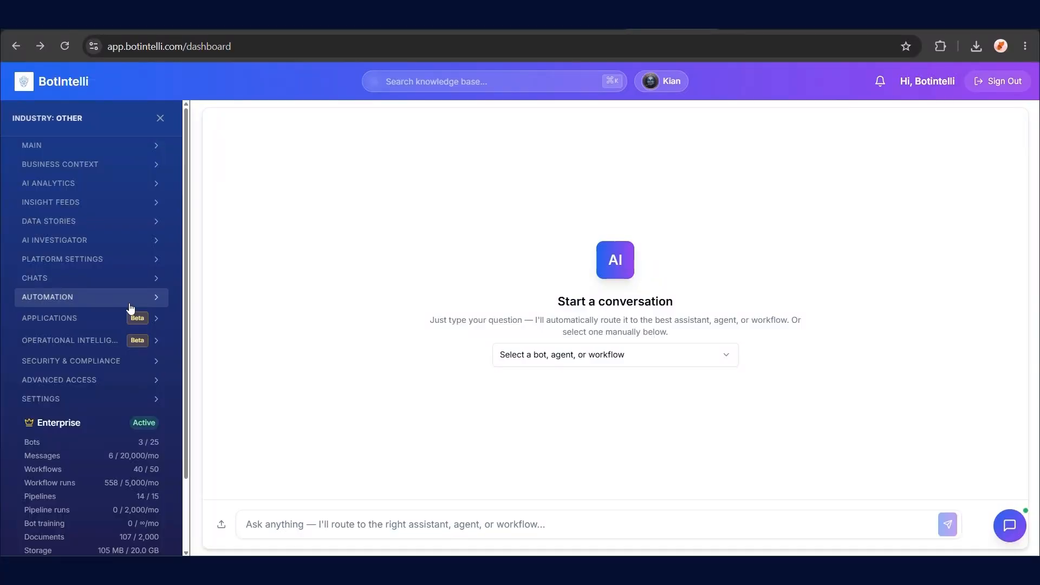
# Add Chat Input and Chat Output nodes to a new workflow
pyautogui.click(130, 303)
pyautogui.click(116, 323)
pyautogui.click(323, 183)
pyautogui.write('chat')
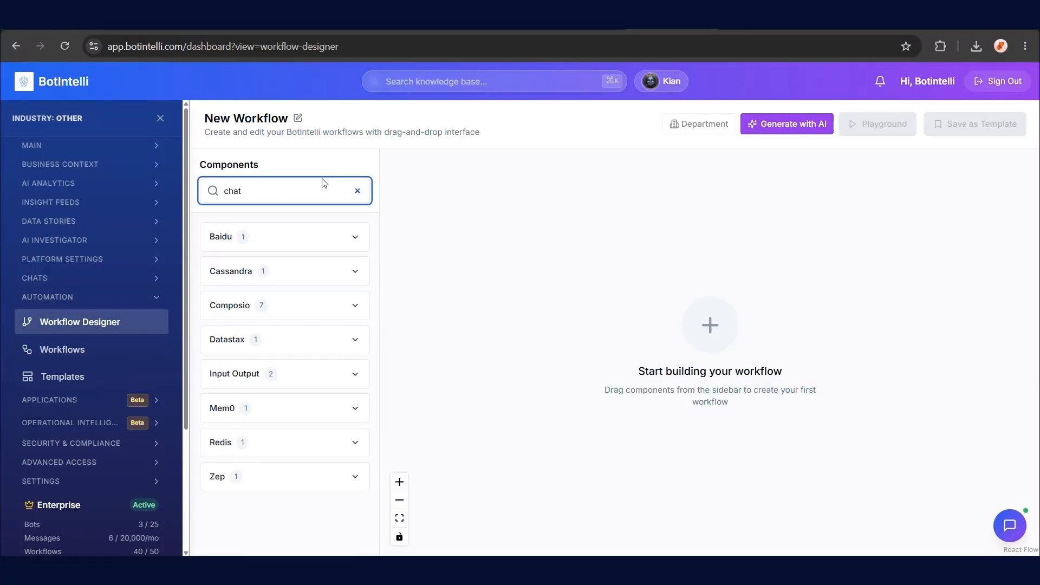
pyautogui.click(325, 374)
pyautogui.click(282, 414)
pyautogui.click(287, 477)
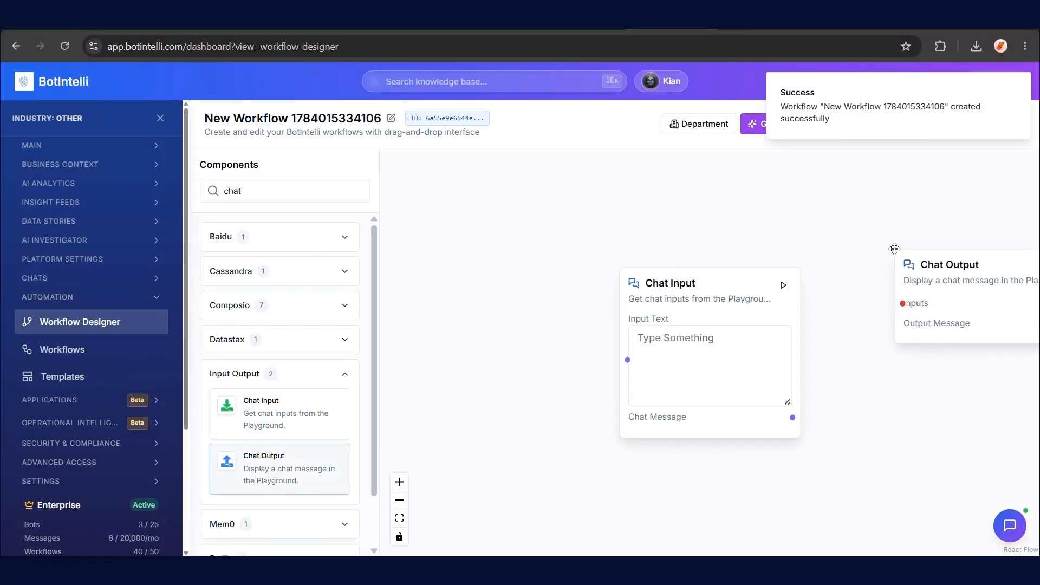
# Place a Read File node and an OpenAI node on the workflow canvas
pyautogui.click(357, 190)
pyautogui.write('file')
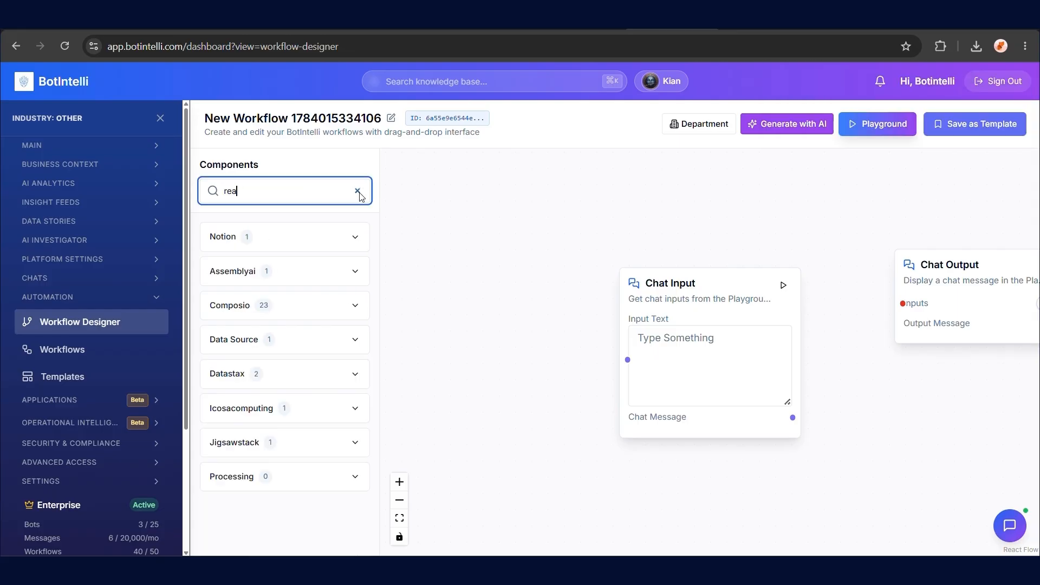
pyautogui.click(355, 271)
pyautogui.moveTo(259, 304); pyautogui.dragTo(705, 255)
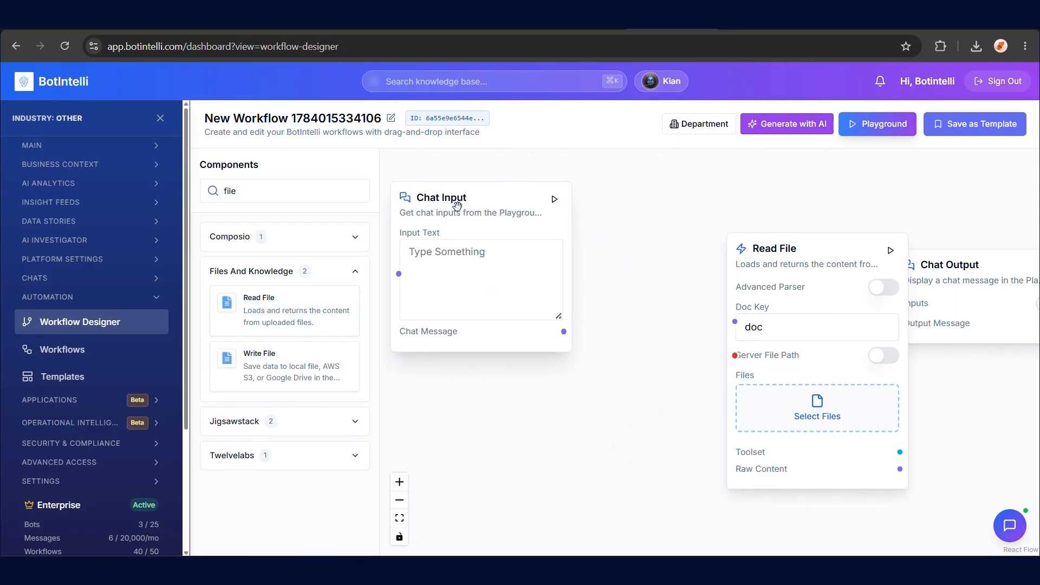
pyautogui.tripleClick(307, 191)
pyautogui.write('openai')
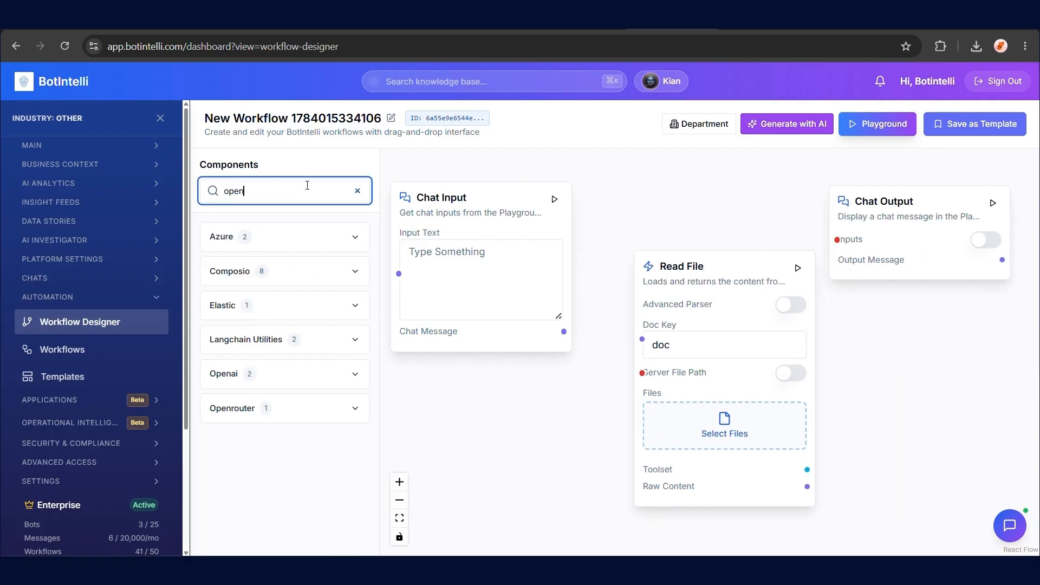
pyautogui.click(355, 339)
pyautogui.moveTo(287, 378); pyautogui.dragTo(897, 259)
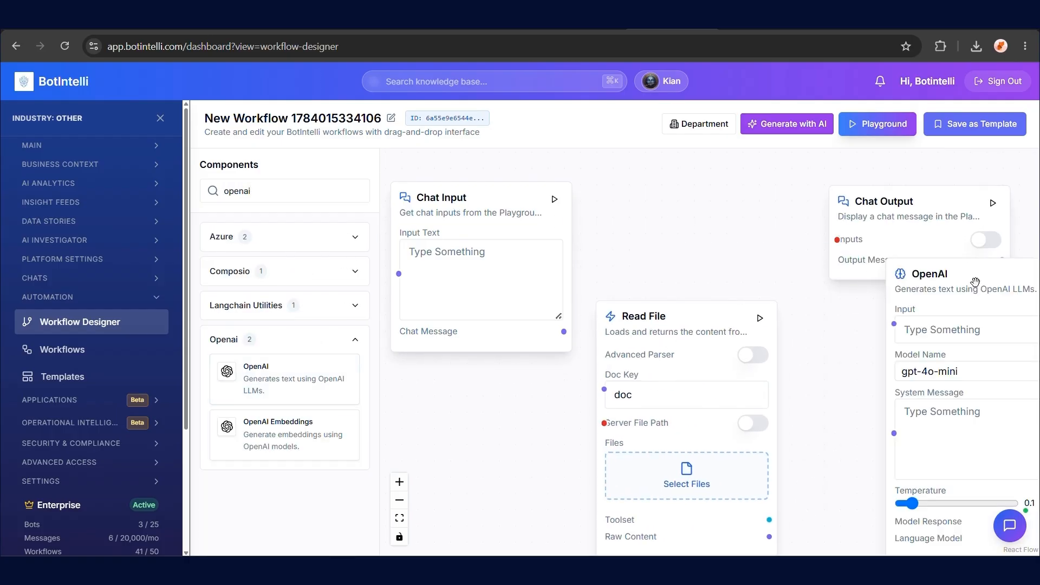
pyautogui.click(399, 519)
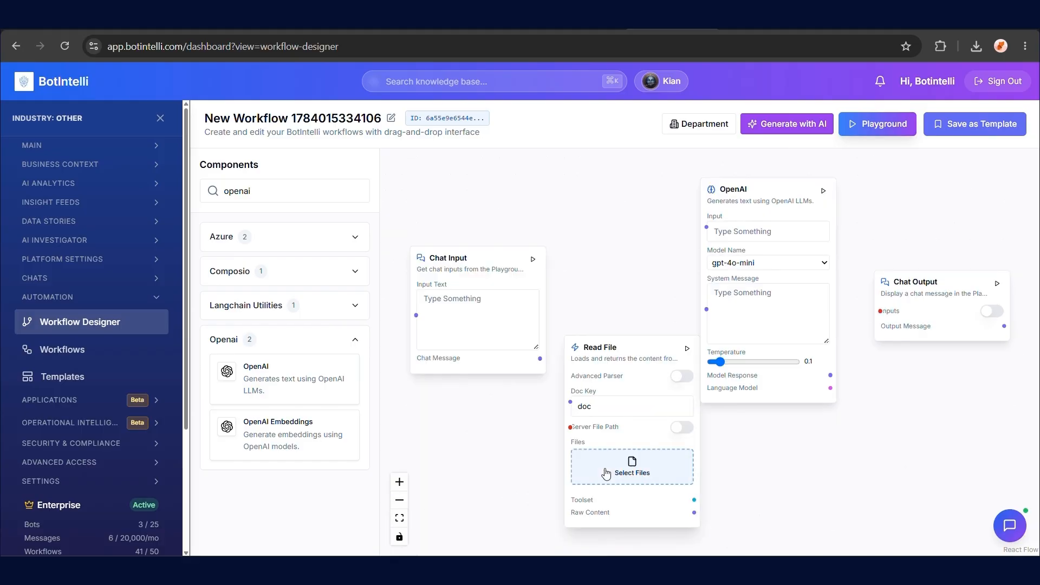
# Attach Sitara_up_to_28-2.pdf to the Read File node
pyautogui.click(673, 467)
pyautogui.scroll(-3, 340, 347)
pyautogui.click(337, 301)
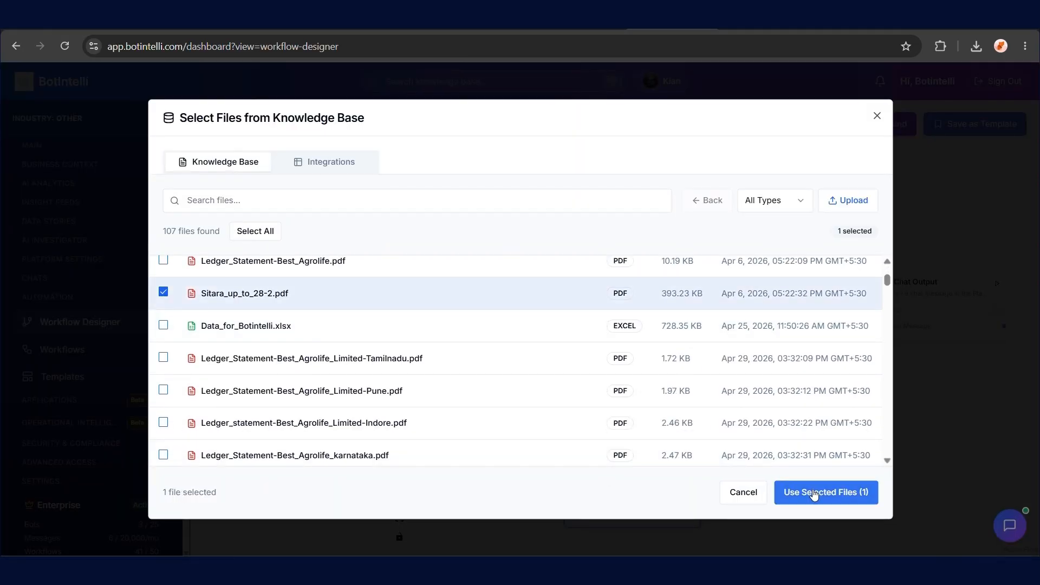
pyautogui.click(808, 492)
# Wire chat and file into OpenAI, its response to Chat Output, add a system message, and open Playground
pyautogui.moveTo(541, 361); pyautogui.dragTo(706, 227)
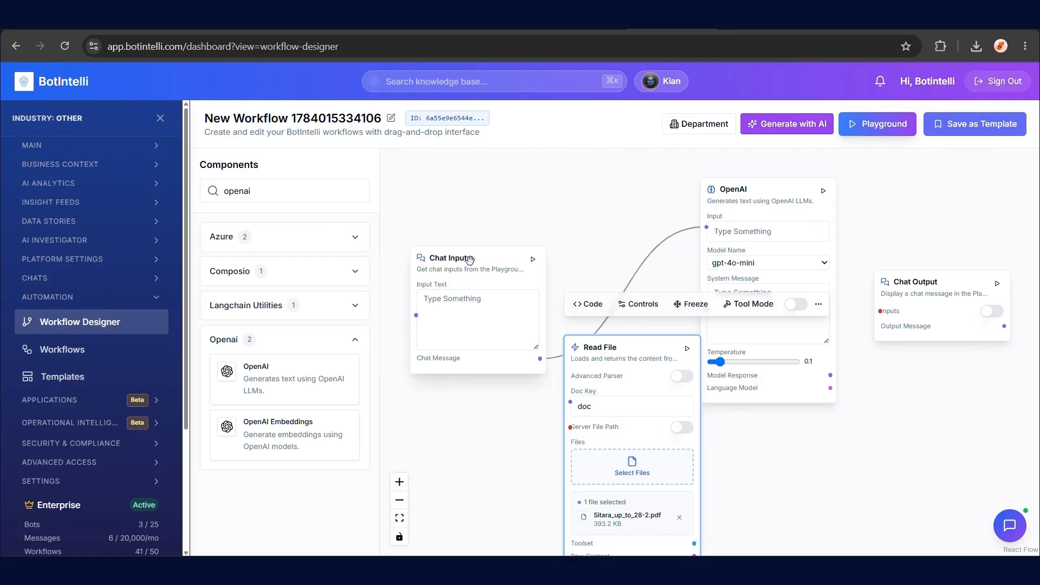
pyautogui.moveTo(624, 554); pyautogui.dragTo(706, 231)
pyautogui.moveTo(830, 379); pyautogui.dragTo(880, 314)
pyautogui.click(776, 324)
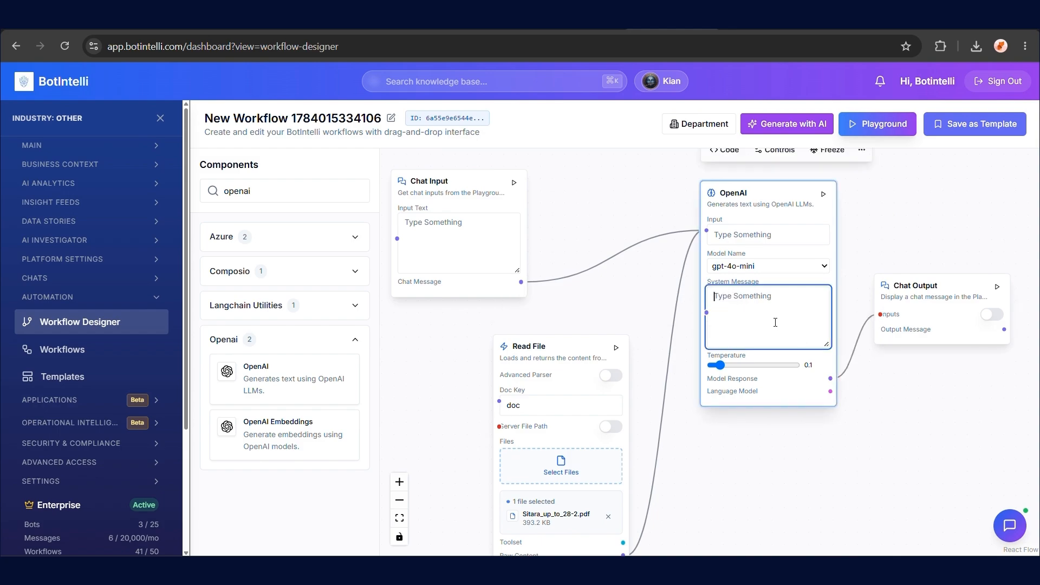
pyautogui.write('Give answers to user questions based on the following dataset.')
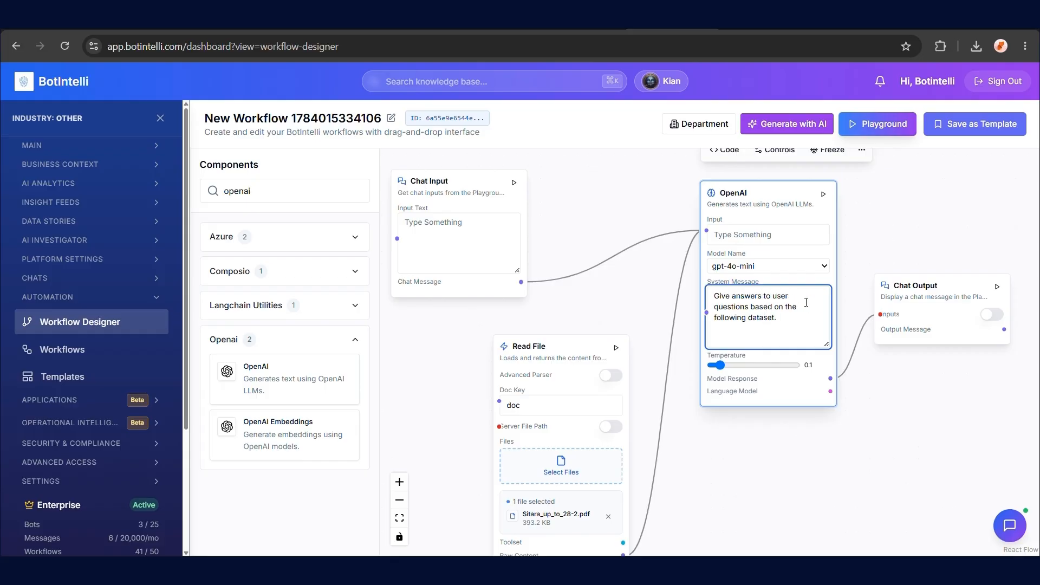
pyautogui.click(878, 130)
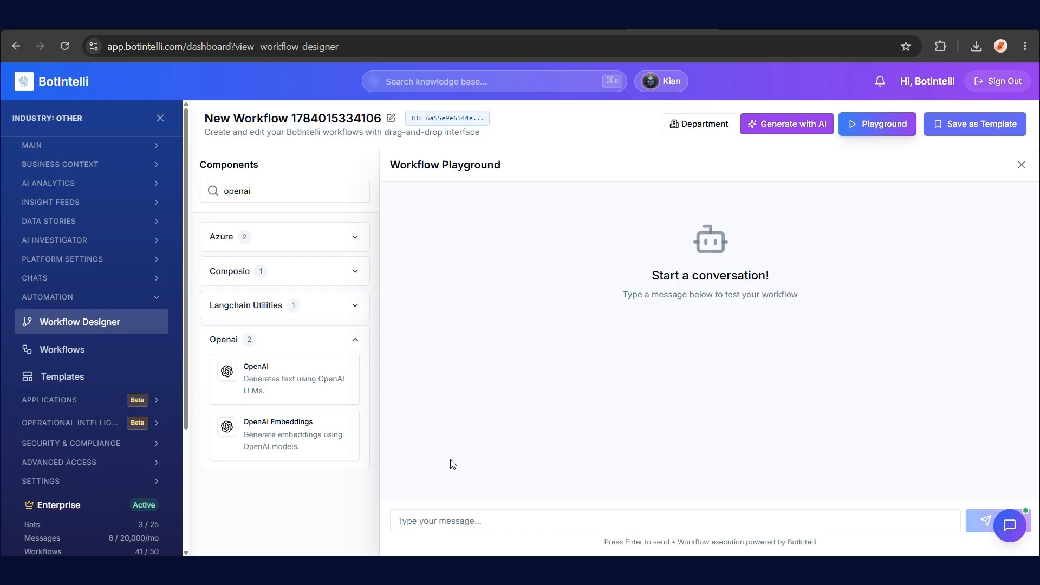
# Rename the workflow to my_workflow
pyautogui.click(350, 116)
pyautogui.hotkey('ctrl', 'a')
pyautogui.press('BackSpace')
pyautogui.write('my_workflow')
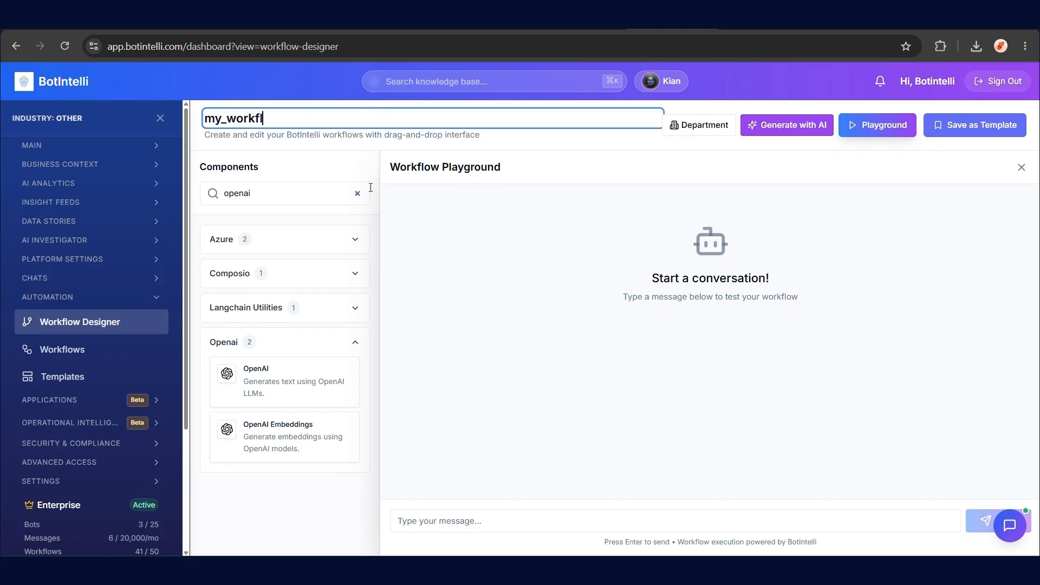
pyautogui.press('Return')
# Reopen my_workflow and send 'Give a report' in its playground
pyautogui.click(62, 349)
pyautogui.click(70, 44)
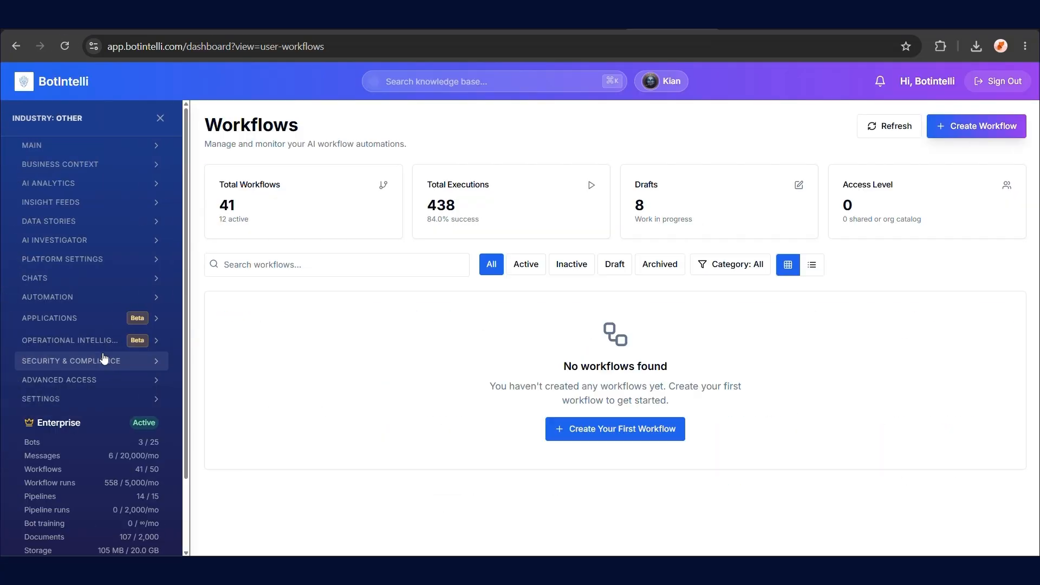
pyautogui.click(240, 318)
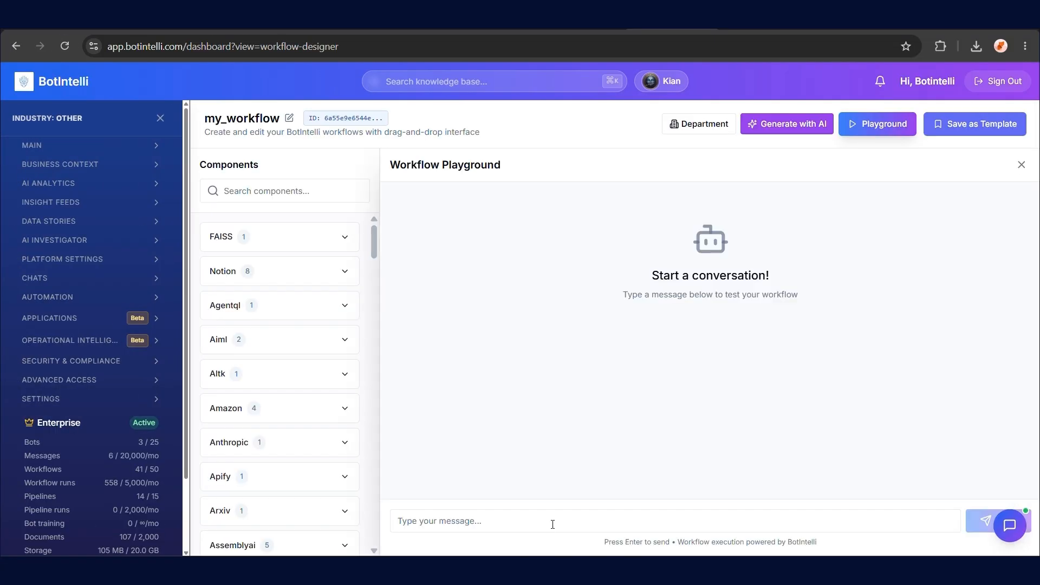
pyautogui.click(553, 524)
pyautogui.write('Give a report')
pyautogui.press('Return')
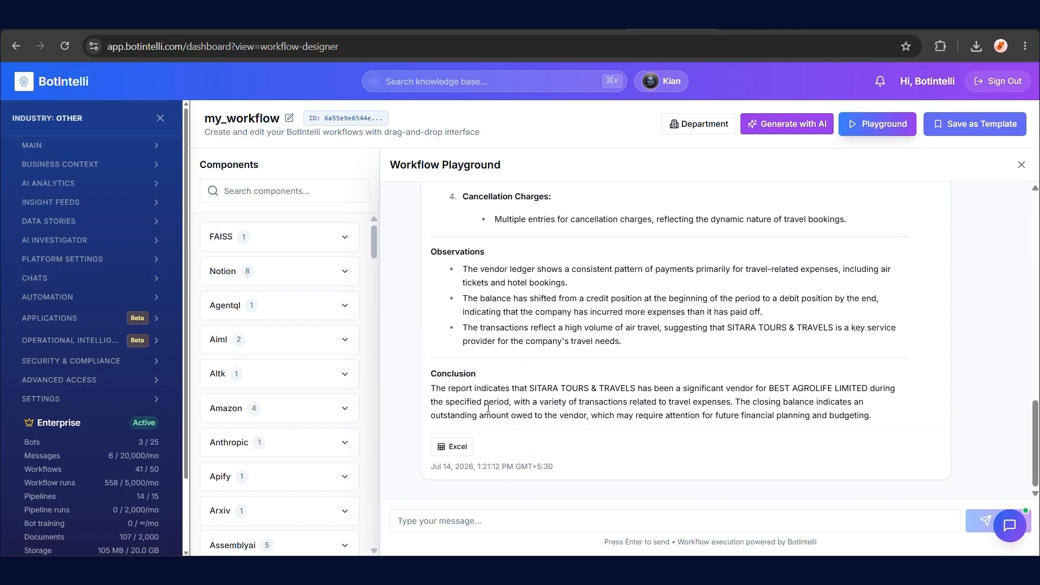
pyautogui.scroll(10, 487, 408)
# View My Templates and organization-shared templates in the Template Marketplace
pyautogui.click(47, 297)
pyautogui.click(62, 376)
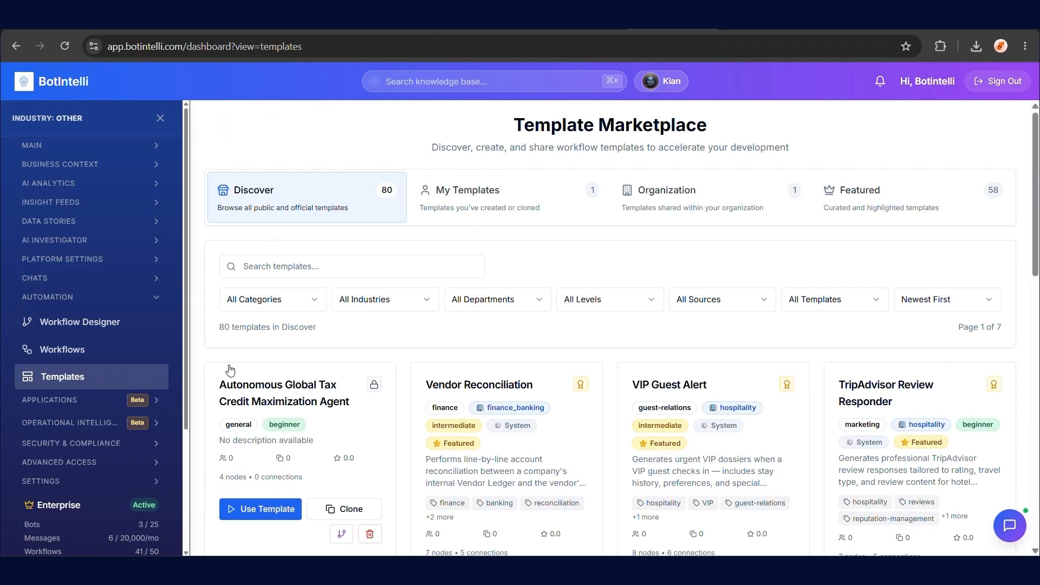
pyautogui.scroll(-8, 365, 360)
pyautogui.scroll(8, 332, 301)
pyautogui.click(425, 214)
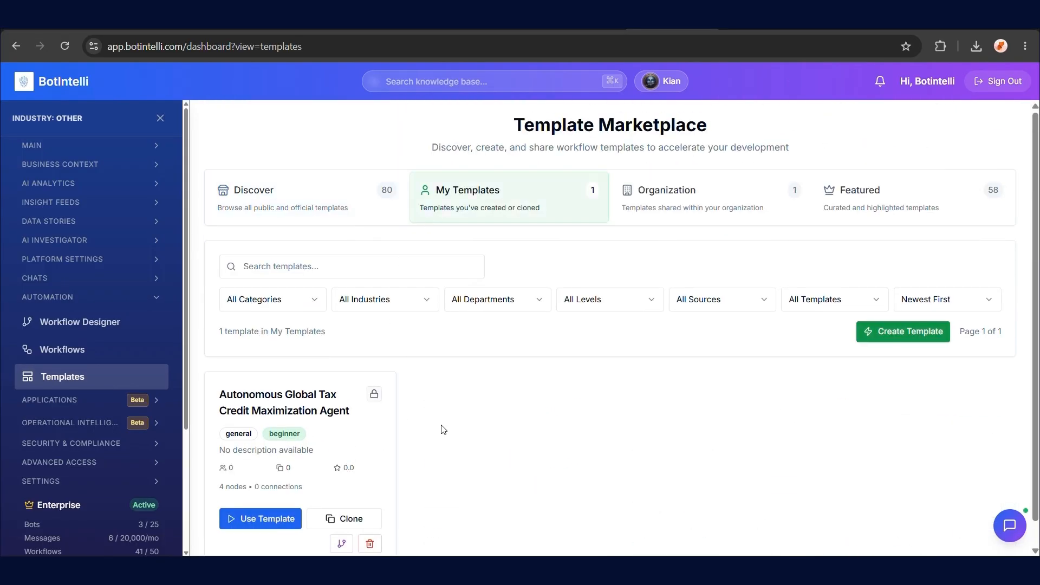
pyautogui.click(713, 217)
# Filter audit logs to full history, a Last 7 days summary and Permissions changed events
pyautogui.click(927, 195)
pyautogui.click(388, 385)
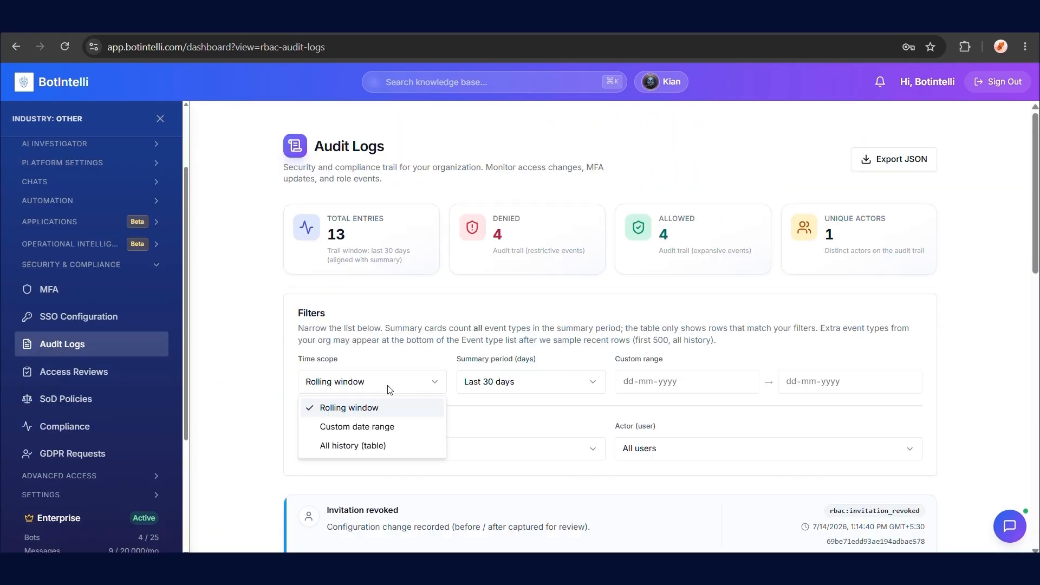
pyautogui.click(383, 445)
pyautogui.scroll(-1, 528, 331)
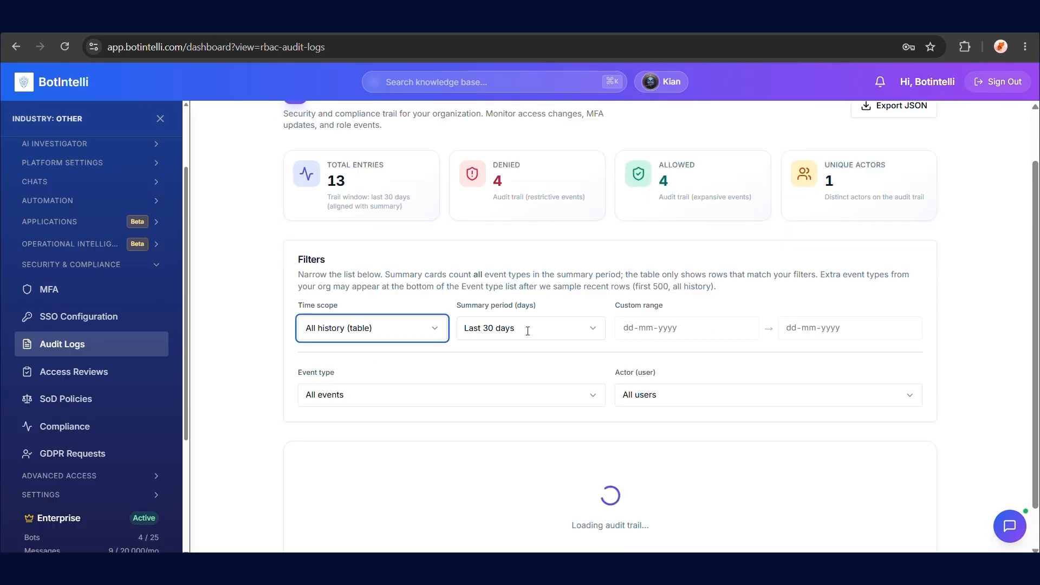
pyautogui.click(536, 310)
pyautogui.click(528, 339)
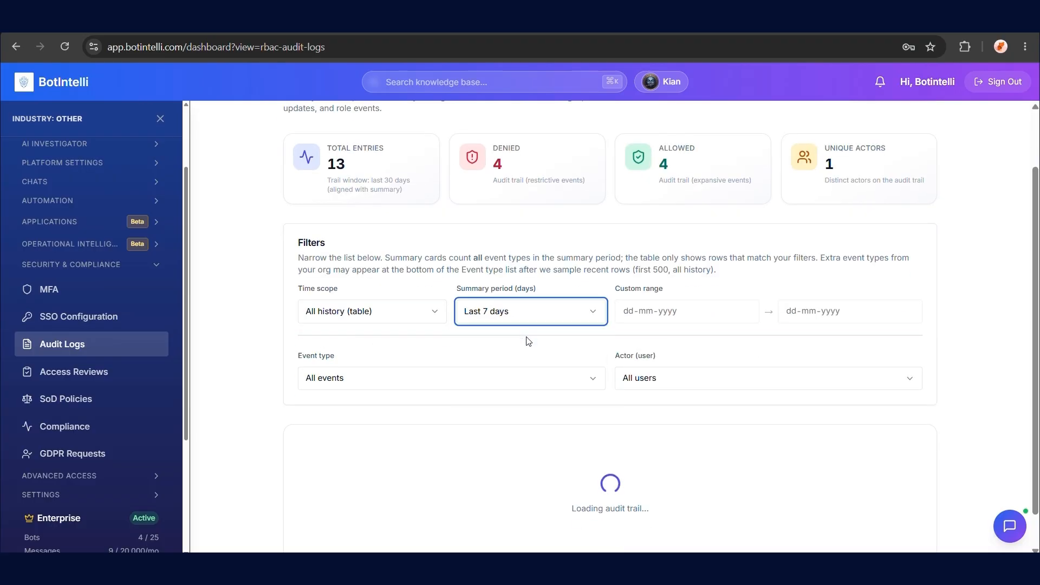
pyautogui.click(420, 385)
pyautogui.scroll(-3, 390, 343)
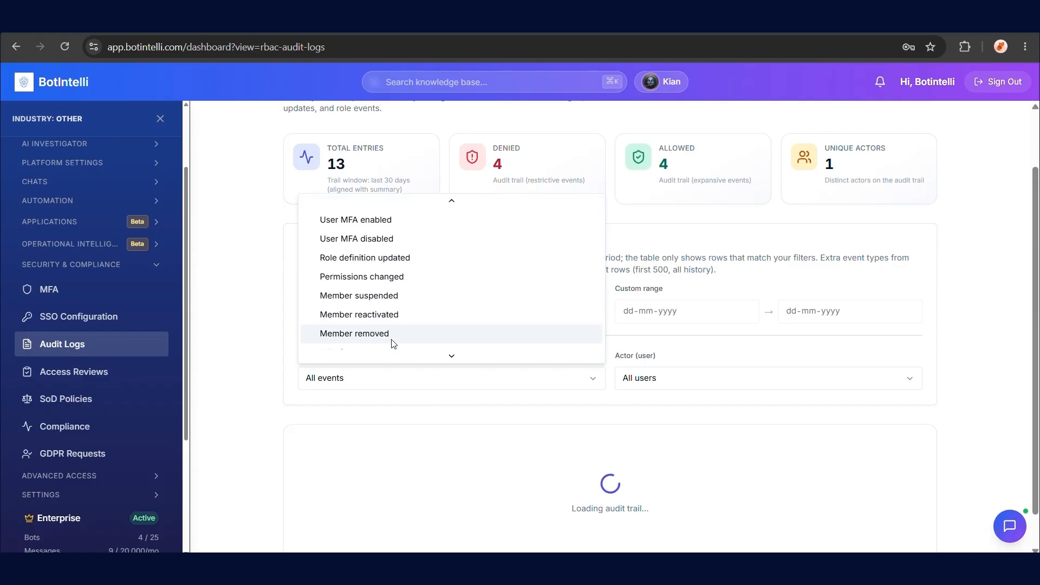
pyautogui.click(416, 282)
# Switch the audit time scope to rolling window, then go to Access Review Campaigns
pyautogui.scroll(-1, 552, 294)
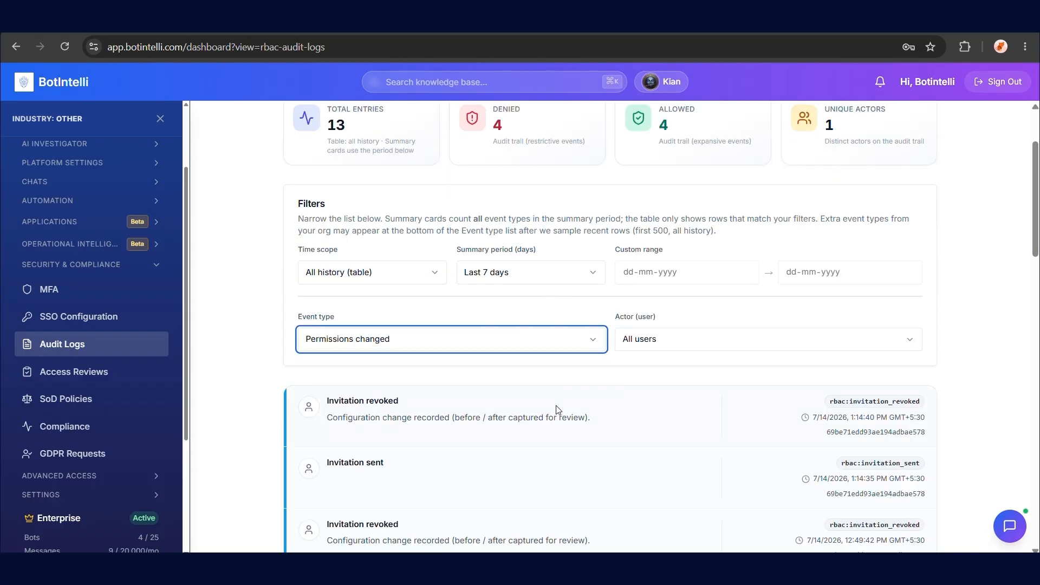
pyautogui.scroll(-5, 557, 408)
pyautogui.scroll(7, 557, 405)
pyautogui.click(382, 351)
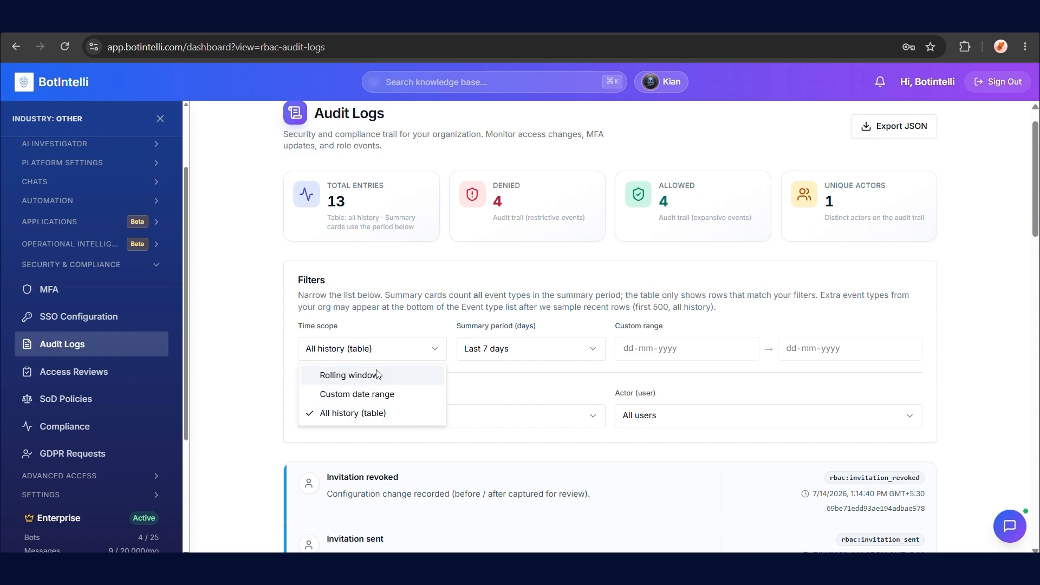
pyautogui.click(346, 372)
pyautogui.scroll(-3, 325, 363)
pyautogui.click(101, 373)
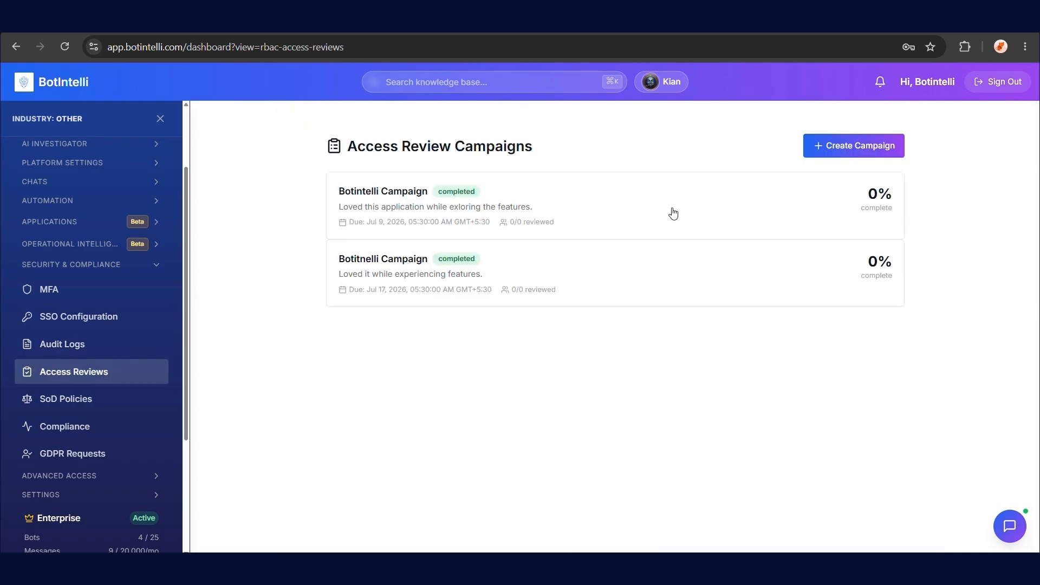
# Create campaign 'Botintelli page', described 'Features are amazing', Managers Only, due 15 July 2026
pyautogui.click(838, 145)
pyautogui.write('Botitnelli page')
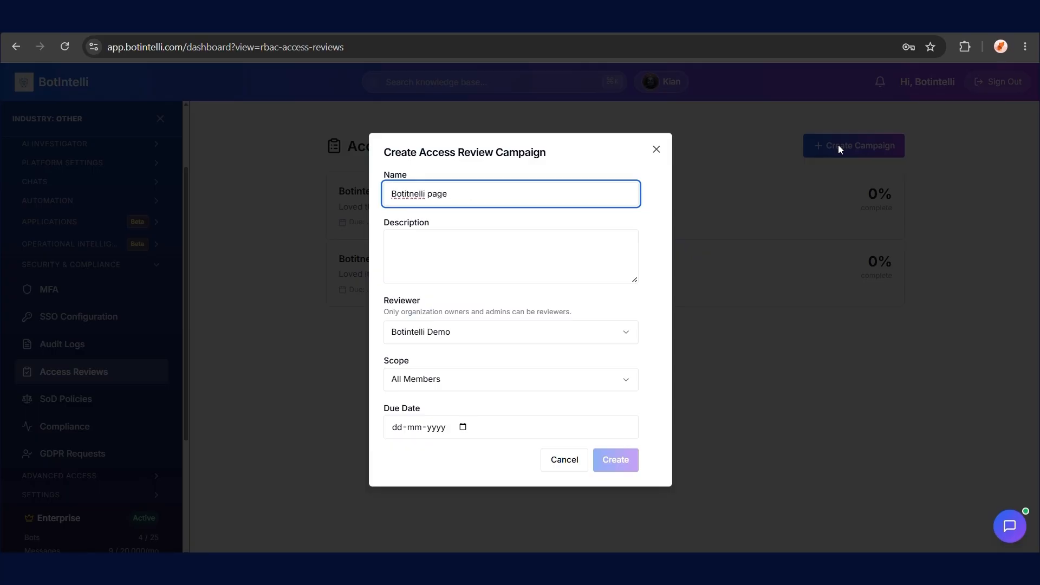
pyautogui.click(478, 241)
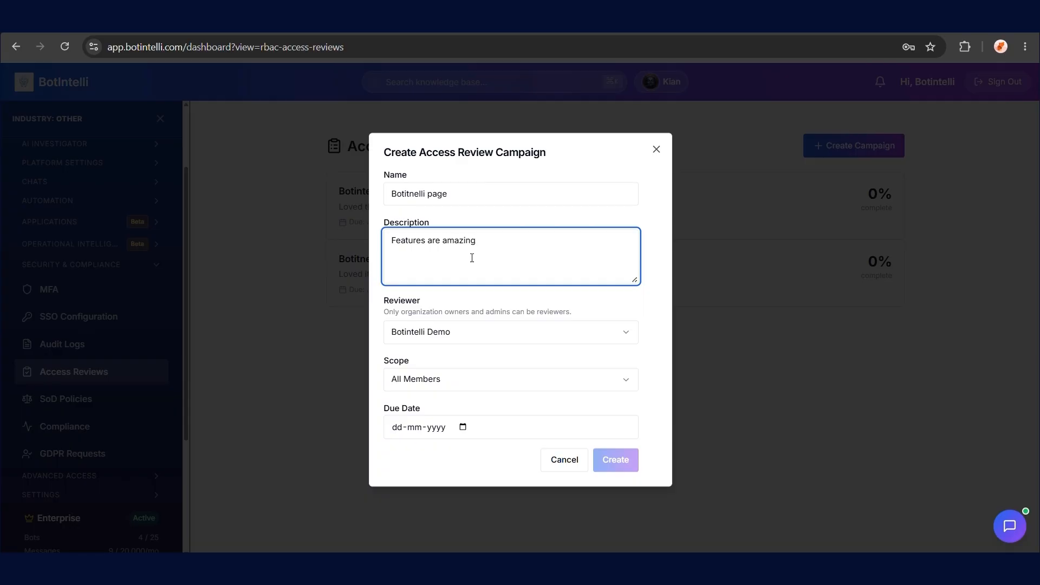
pyautogui.click(455, 342)
pyautogui.click(454, 358)
pyautogui.click(446, 382)
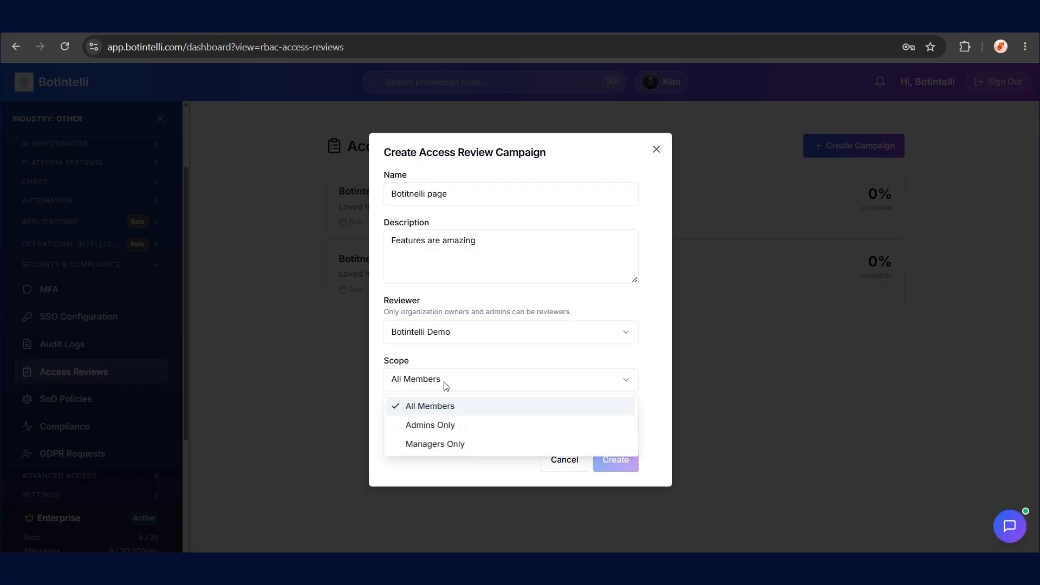
pyautogui.click(442, 443)
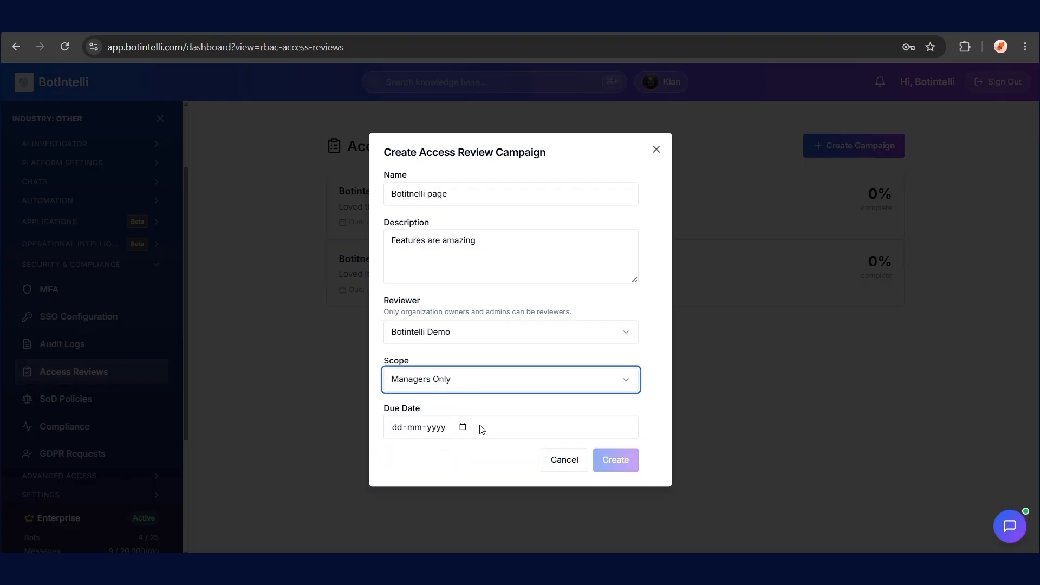
pyautogui.click(464, 428)
pyautogui.click(438, 323)
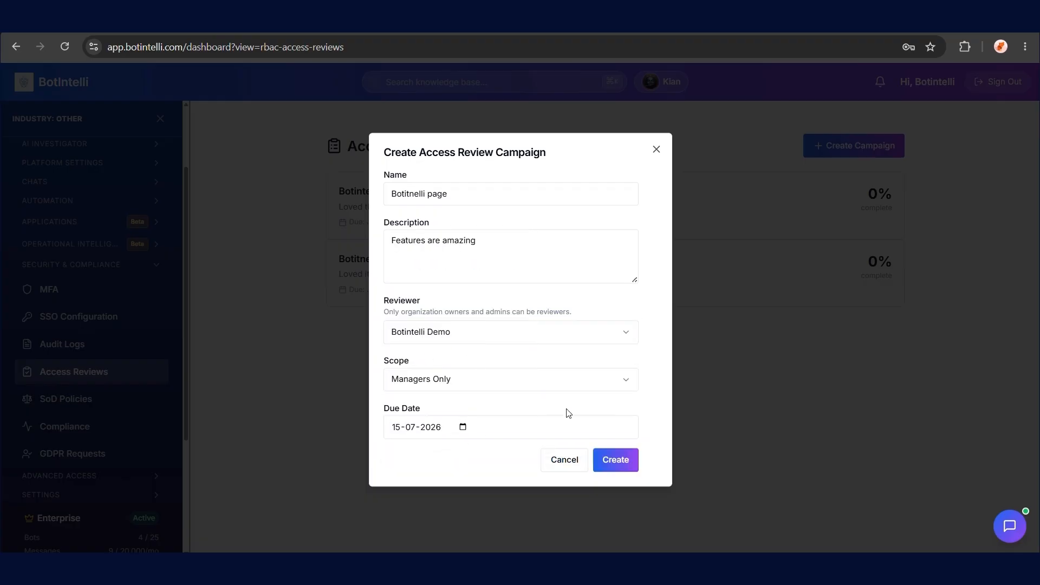
pyautogui.click(615, 460)
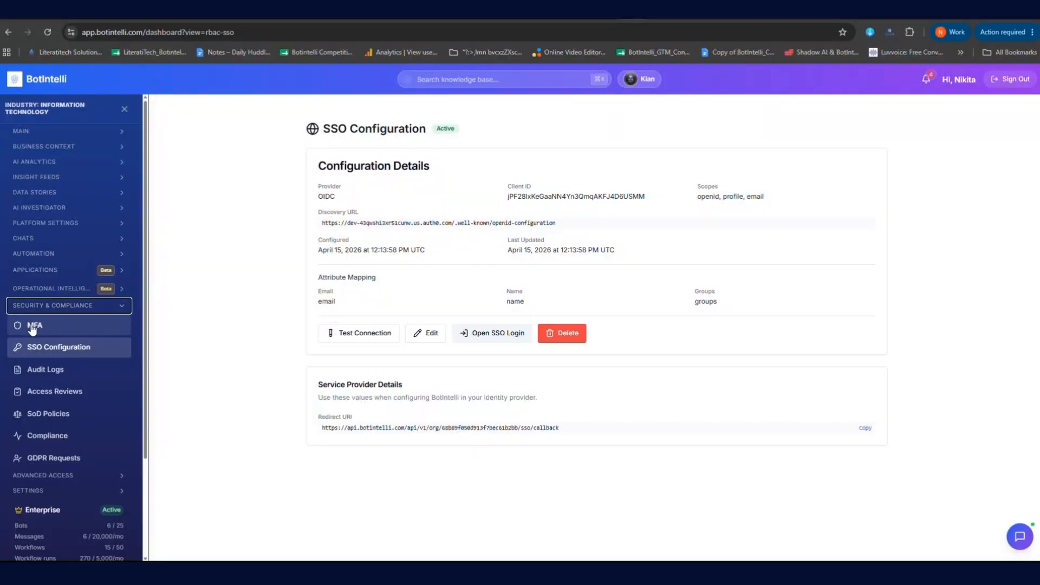
# Require MFA for the whole organisation, add the Admin role, and save the policy
pyautogui.click(81, 326)
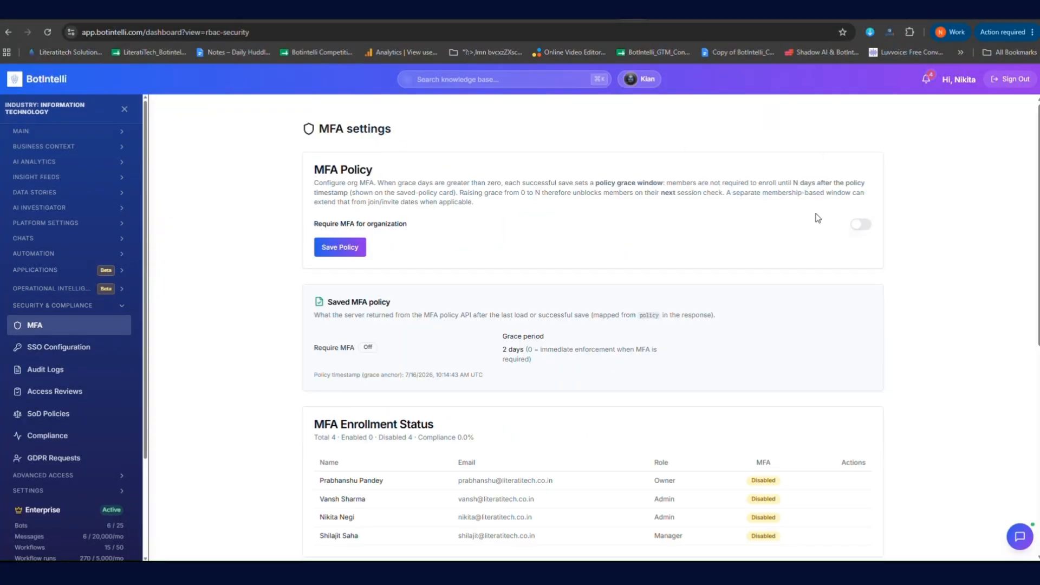
pyautogui.click(868, 227)
pyautogui.click(366, 257)
pyautogui.click(341, 302)
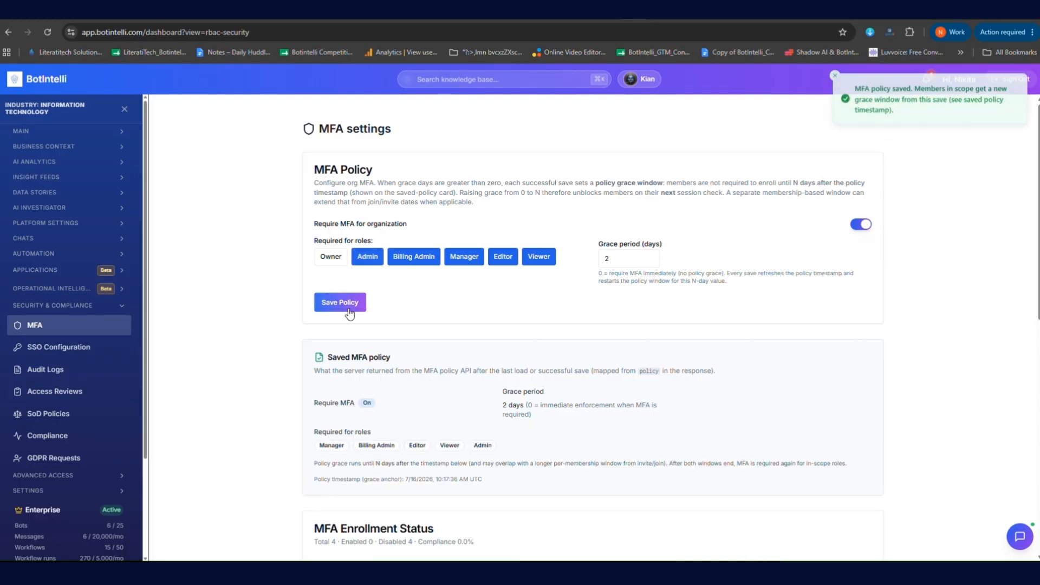
# Remove Admin, switch Require MFA for organization off, and save the policy again
pyautogui.scroll(-6, 366, 322)
pyautogui.scroll(-2, 366, 323)
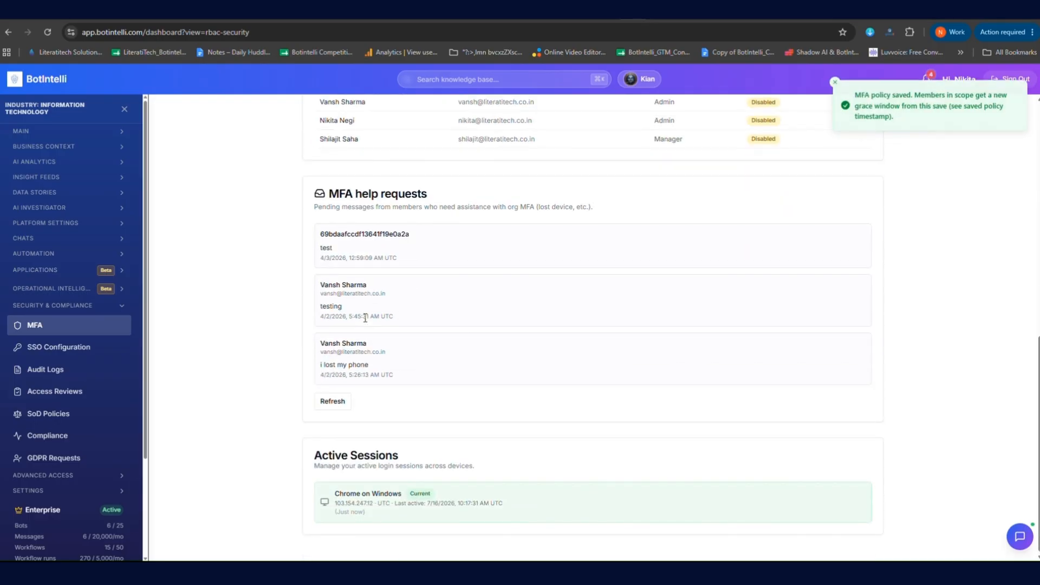
pyautogui.scroll(9, 365, 320)
pyautogui.click(367, 257)
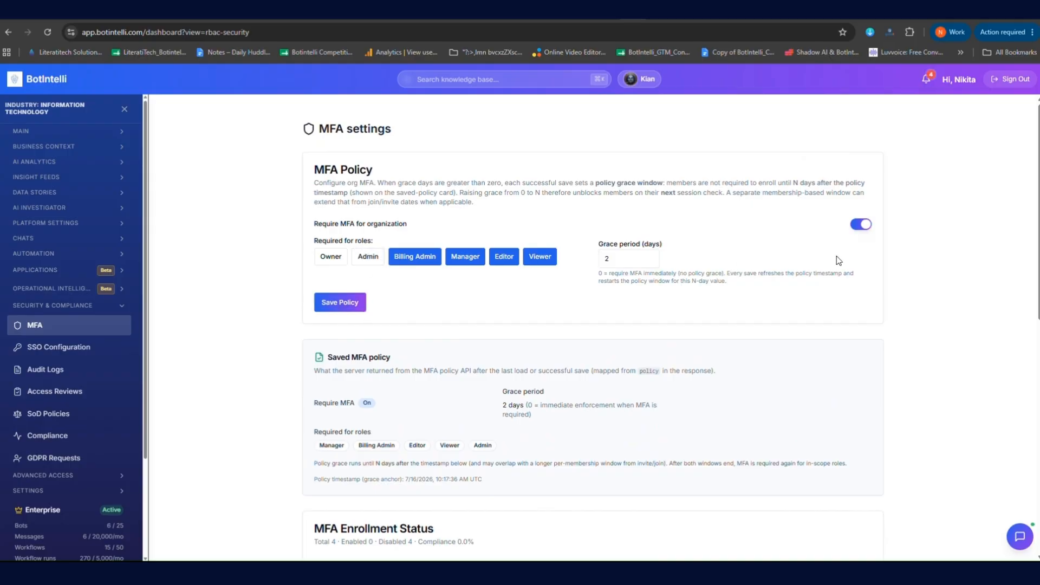
pyautogui.click(861, 224)
pyautogui.click(340, 248)
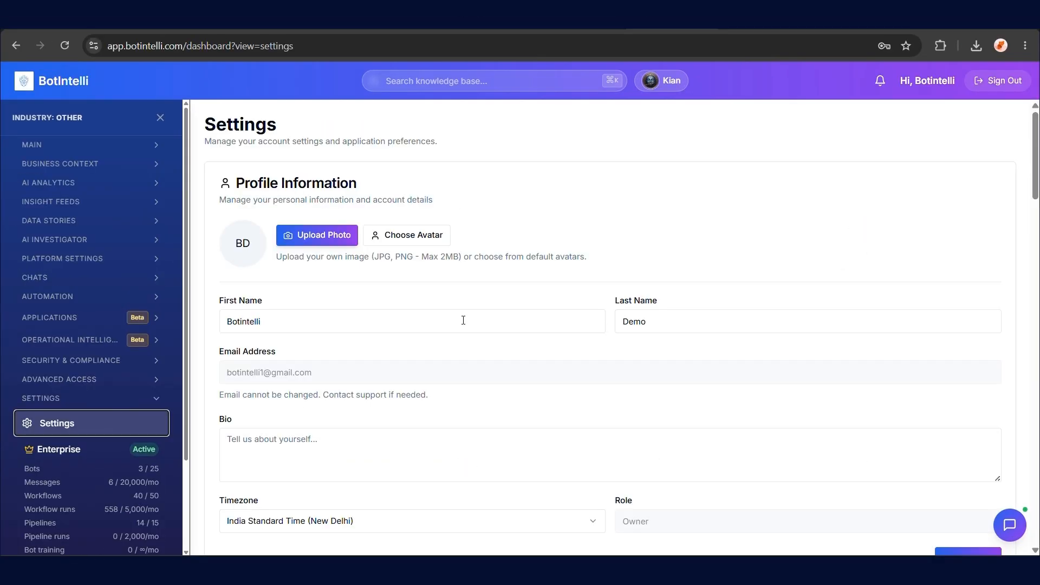
pyautogui.scroll(-6, 463, 323)
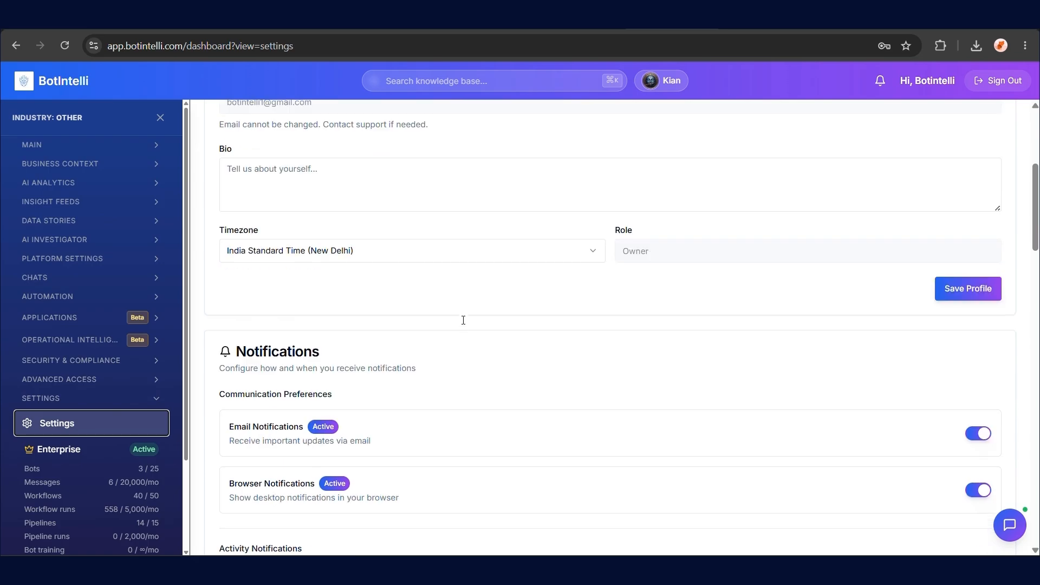
# Invite a test e-mail address with the admin role and a short welcome message
pyautogui.scroll(-10, 463, 320)
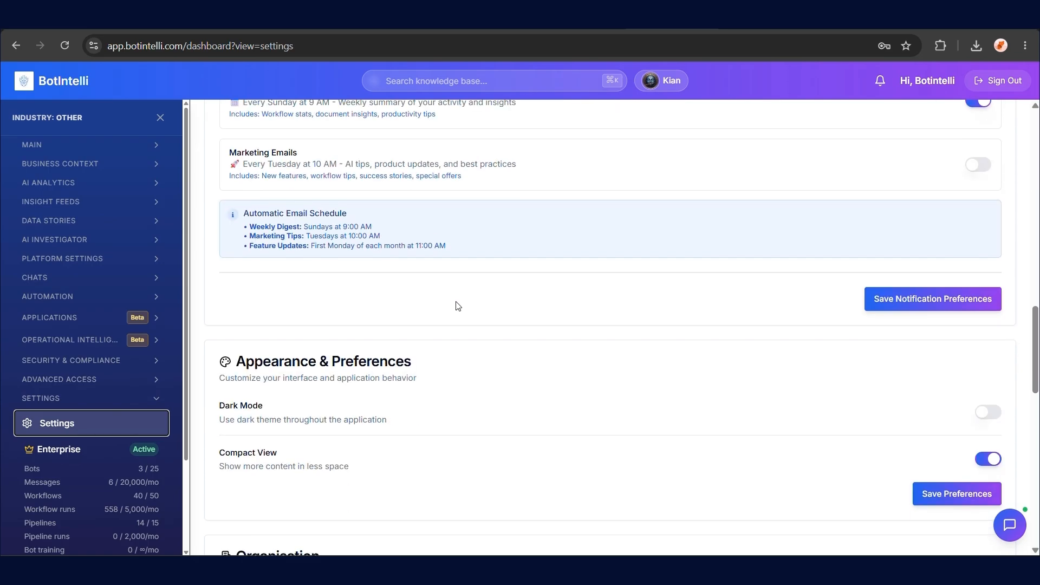
pyautogui.scroll(-8, 457, 306)
pyautogui.scroll(-1, 444, 287)
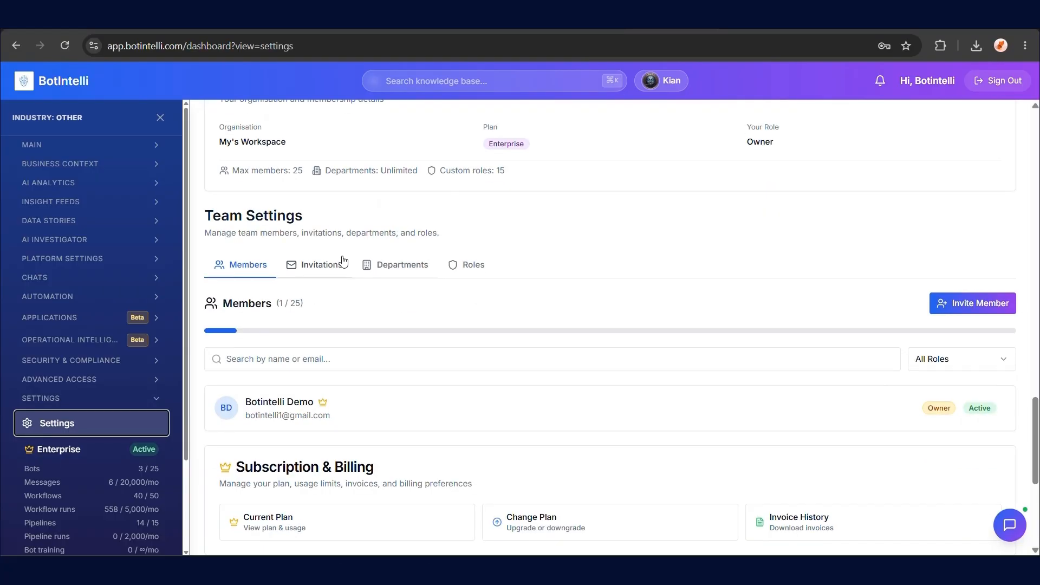
pyautogui.click(333, 264)
pyautogui.click(336, 360)
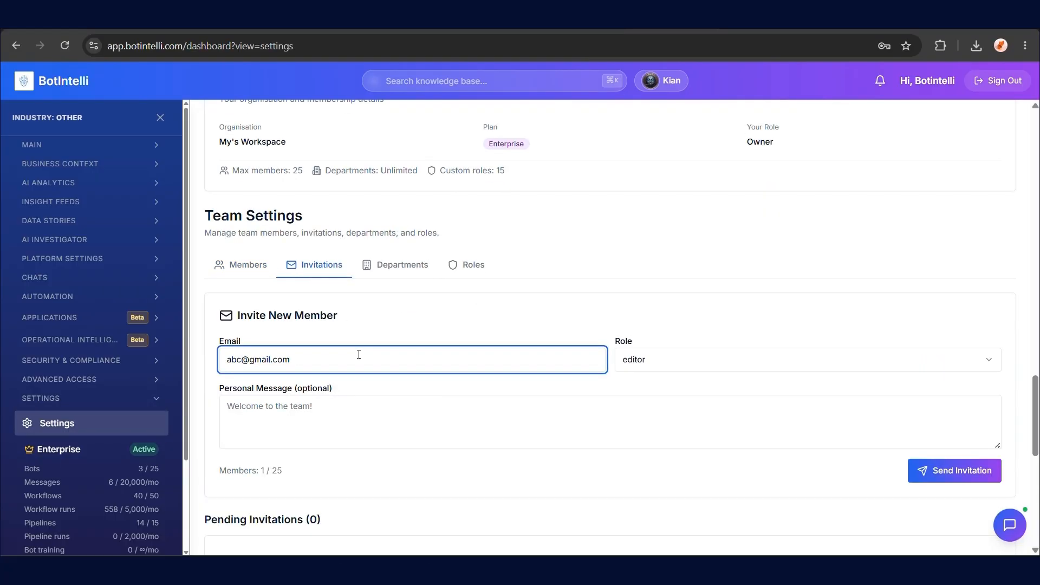
pyautogui.click(861, 359)
pyautogui.click(717, 387)
pyautogui.click(435, 441)
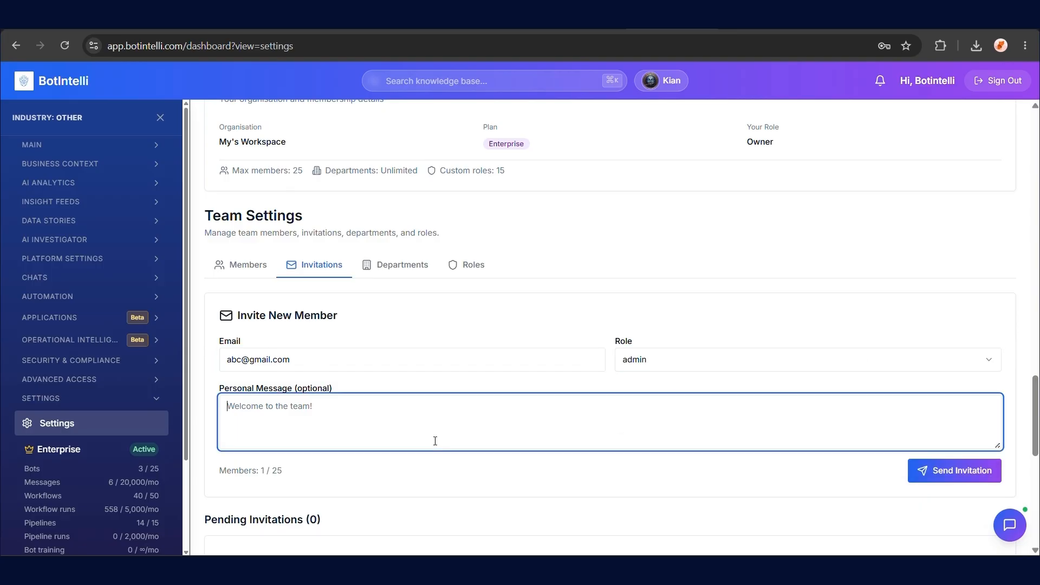
pyautogui.write('Welcome!')
pyautogui.click(959, 470)
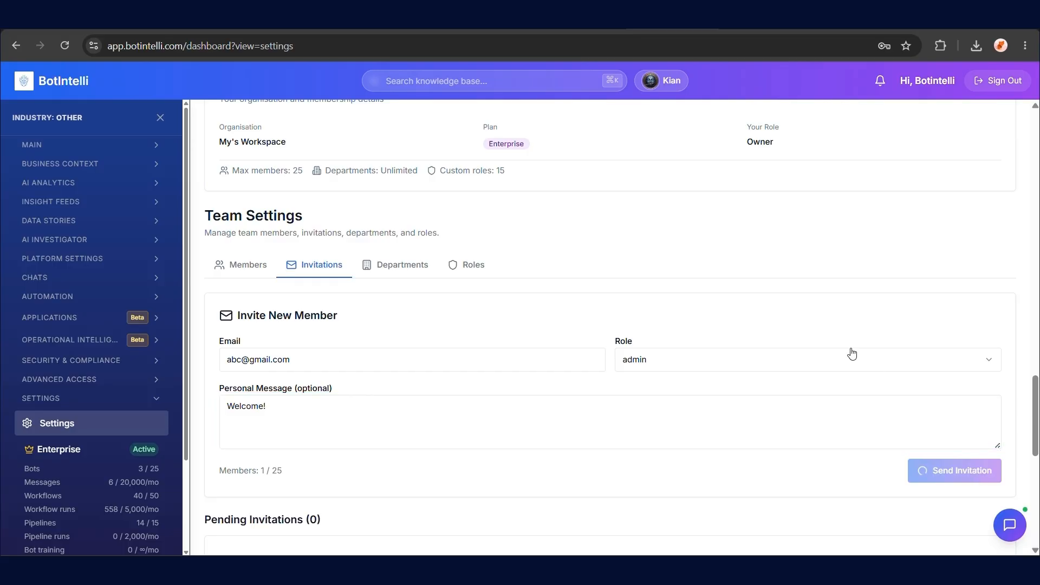
# Revoke the pending admin invitation and confirm
pyautogui.scroll(-4, 852, 347)
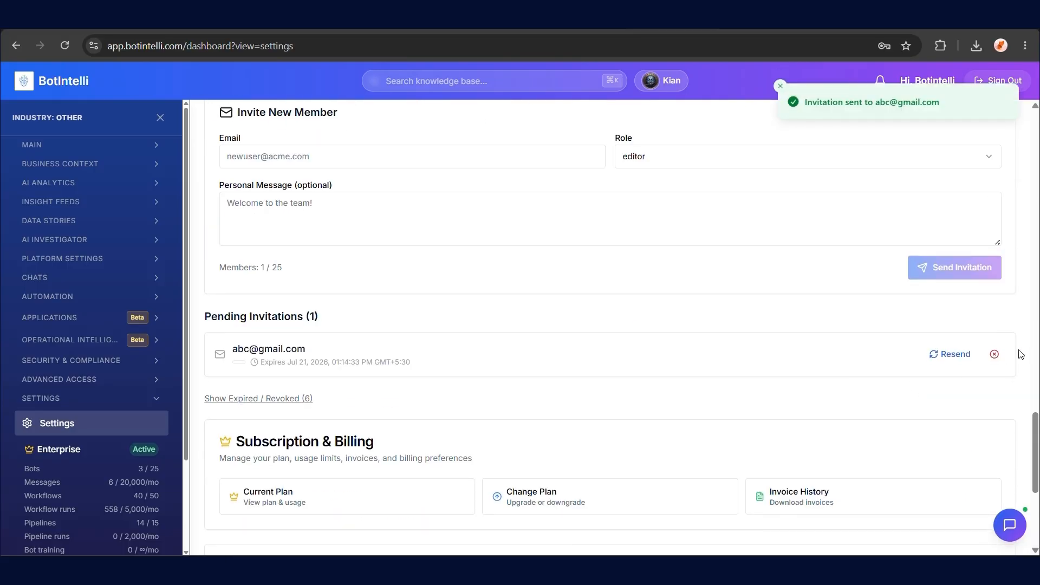
pyautogui.click(995, 353)
pyautogui.click(612, 332)
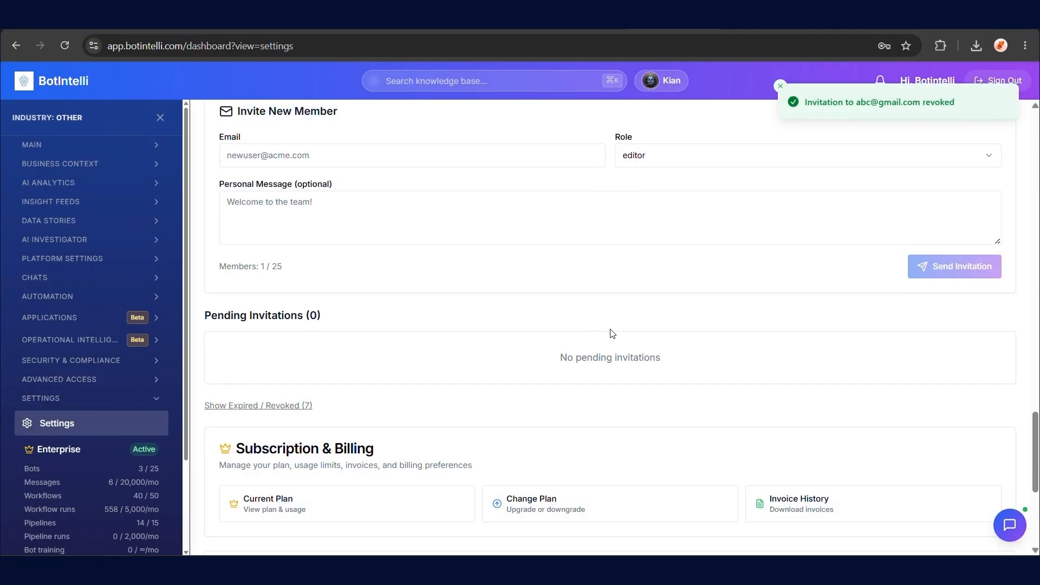
# Export the account's data to a JSON file
pyautogui.scroll(-5, 612, 333)
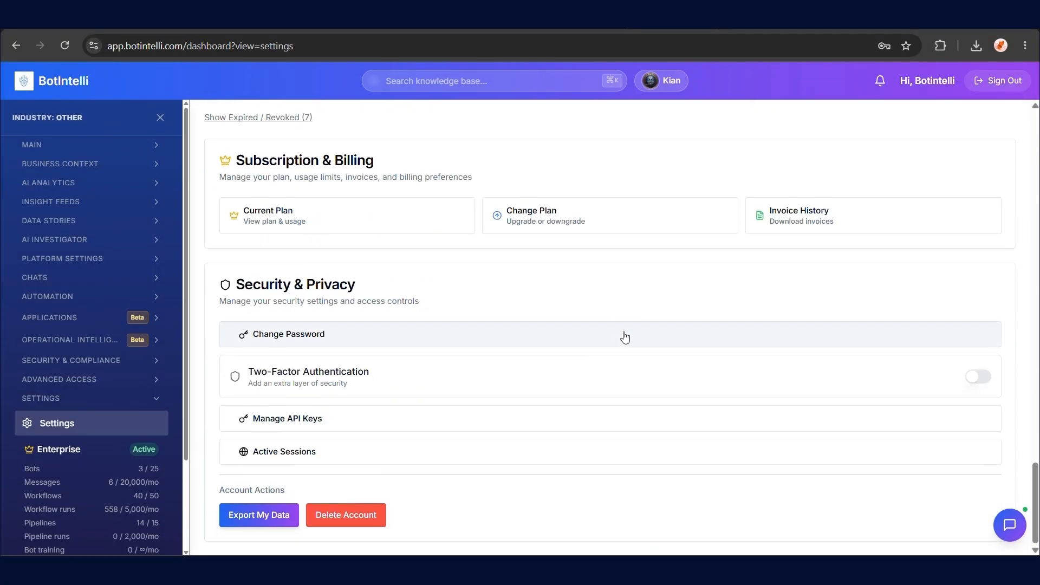
pyautogui.scroll(10, 623, 337)
pyautogui.scroll(-10, 622, 337)
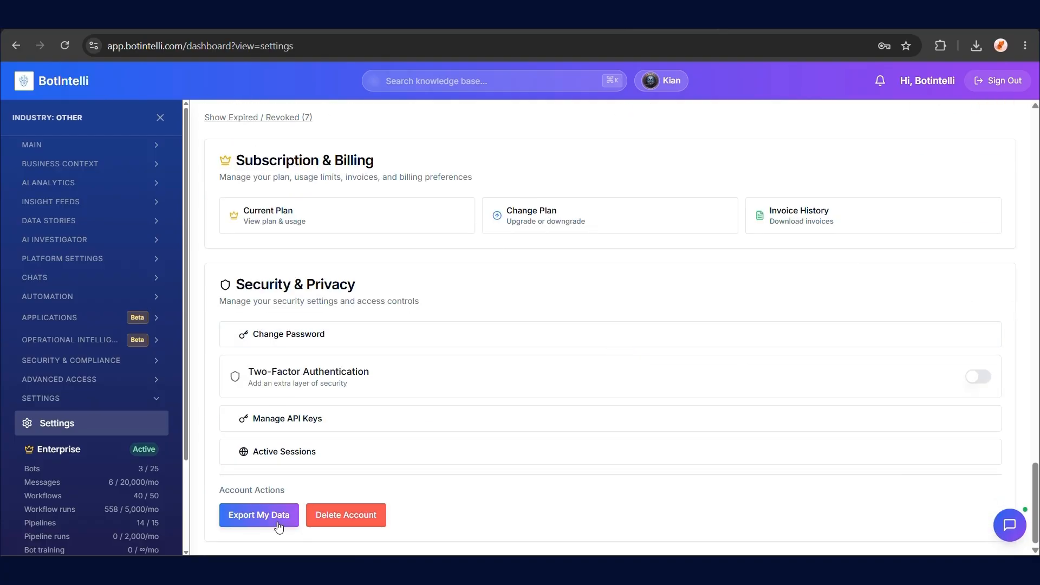
pyautogui.click(279, 526)
pyautogui.scroll(13, 774, 368)
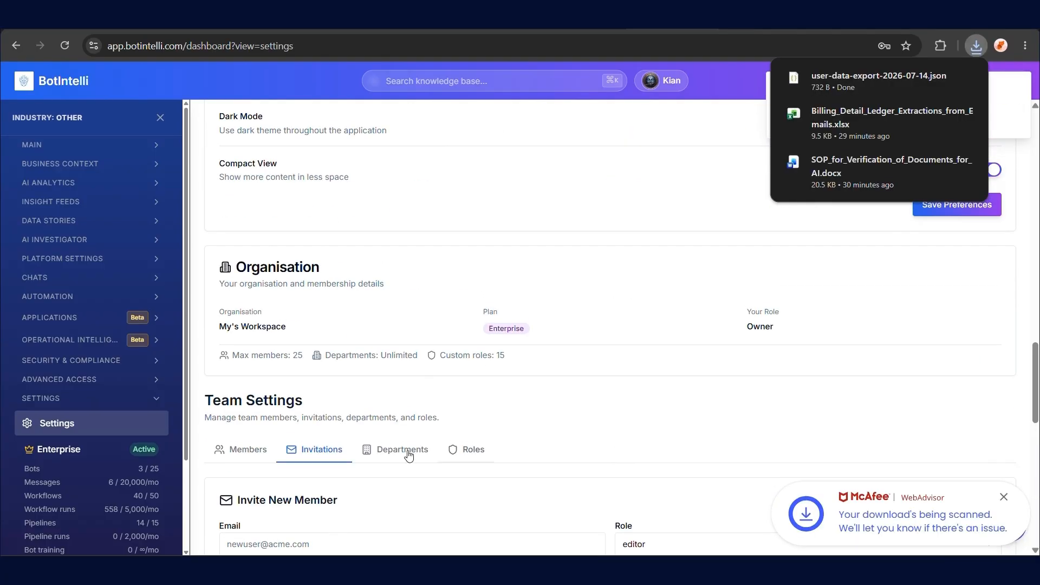
pyautogui.click(477, 452)
pyautogui.scroll(-6, 576, 424)
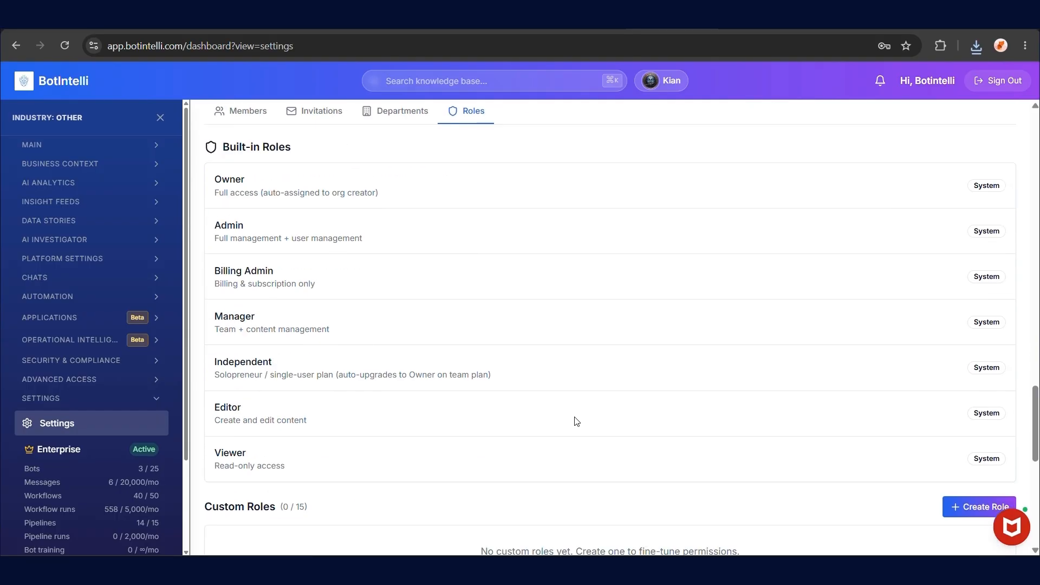
pyautogui.scroll(-3, 576, 422)
pyautogui.click(259, 403)
pyautogui.click(351, 202)
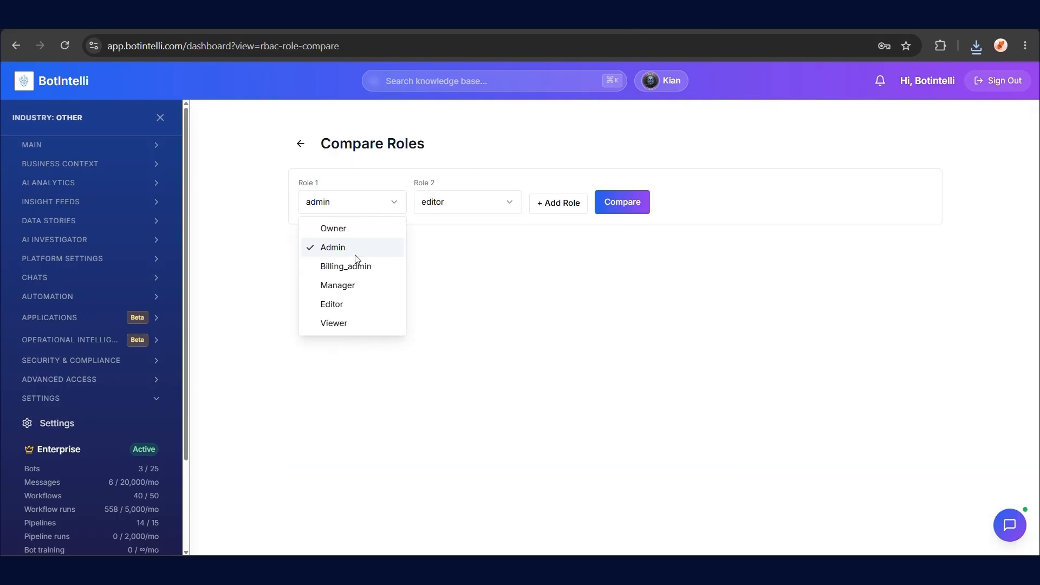
pyautogui.click(358, 228)
pyautogui.click(466, 203)
pyautogui.click(458, 248)
pyautogui.click(645, 209)
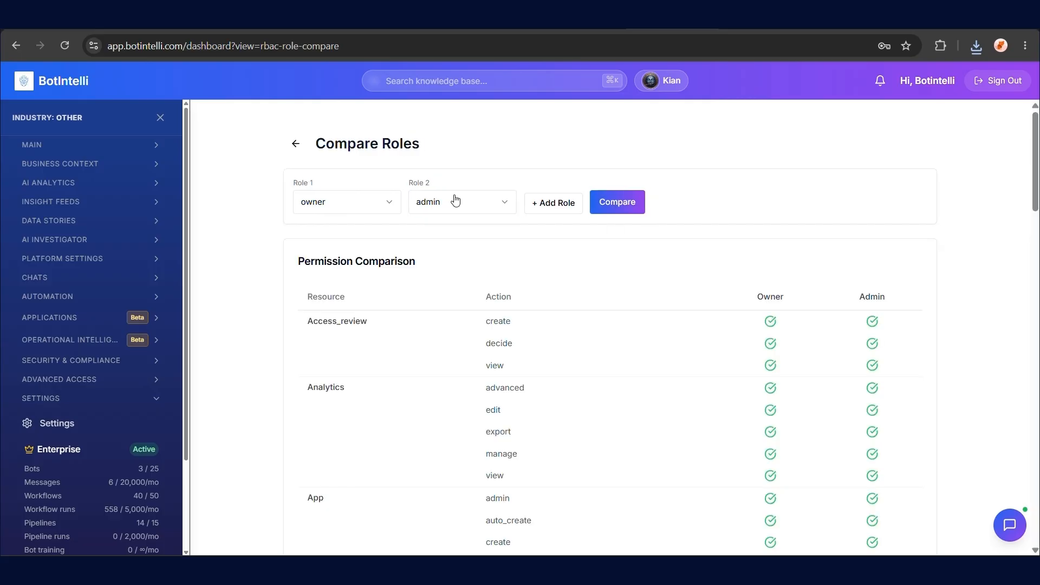
pyautogui.click(296, 143)
pyautogui.scroll(-10, 346, 287)
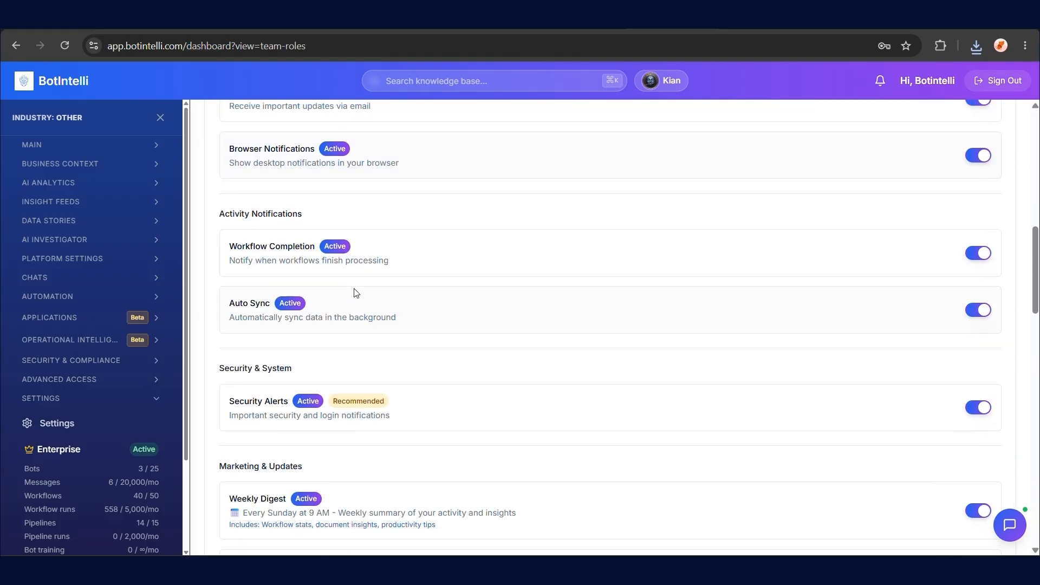
# Create department 'ABC' with description 'xyz', then return to the Members list
pyautogui.scroll(-10, 353, 285)
pyautogui.click(384, 330)
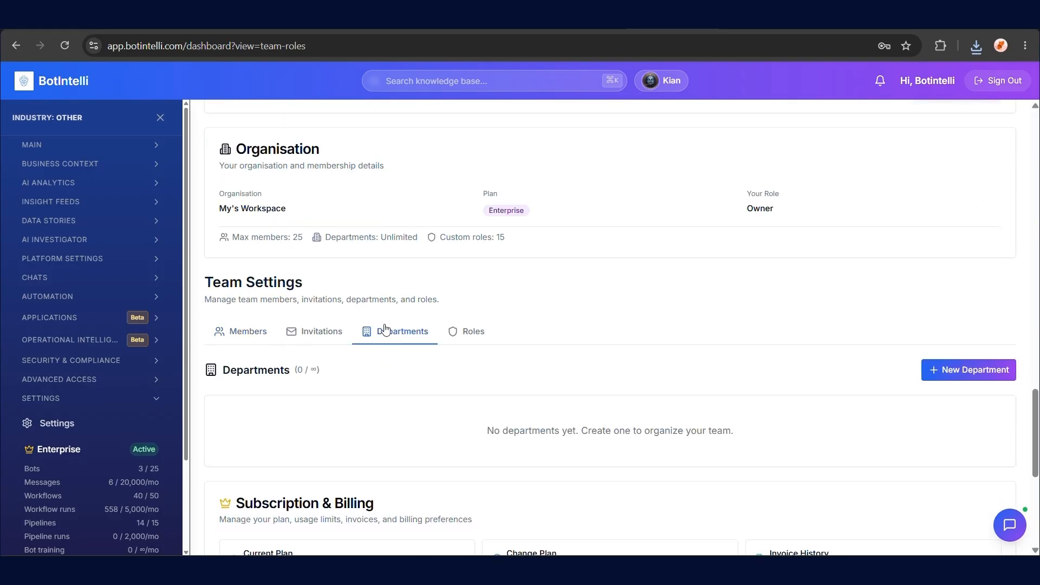
pyautogui.scroll(-1, 384, 330)
pyautogui.click(945, 299)
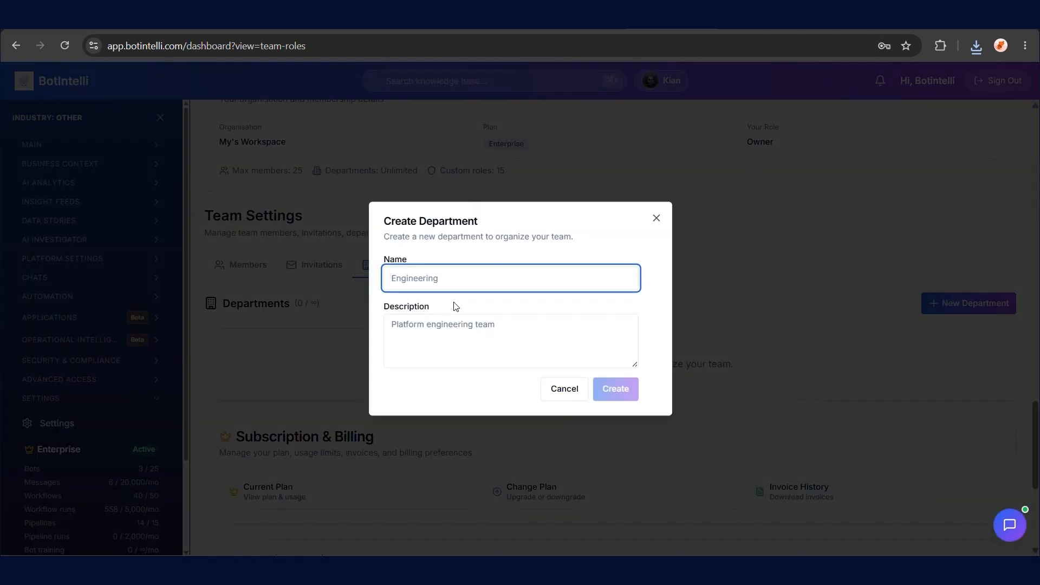
pyautogui.write('ABC')
pyautogui.click(460, 352)
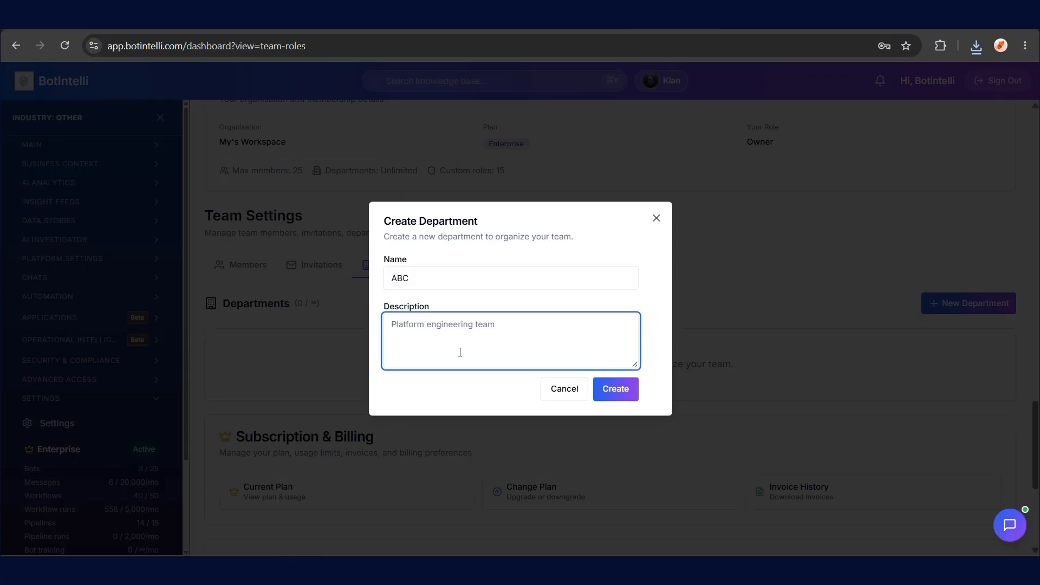
pyautogui.write('xyz')
pyautogui.click(623, 389)
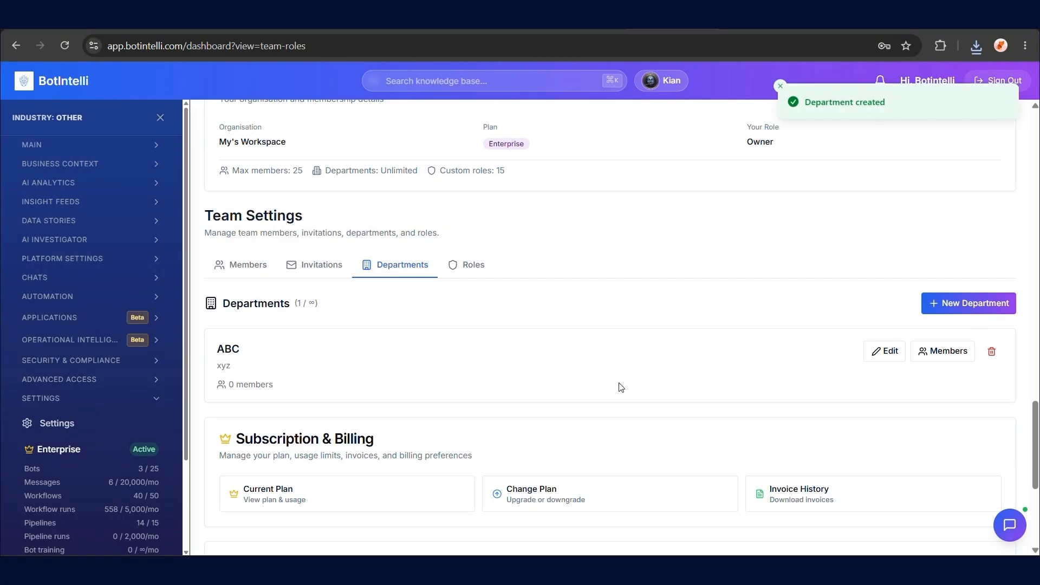
pyautogui.click(310, 268)
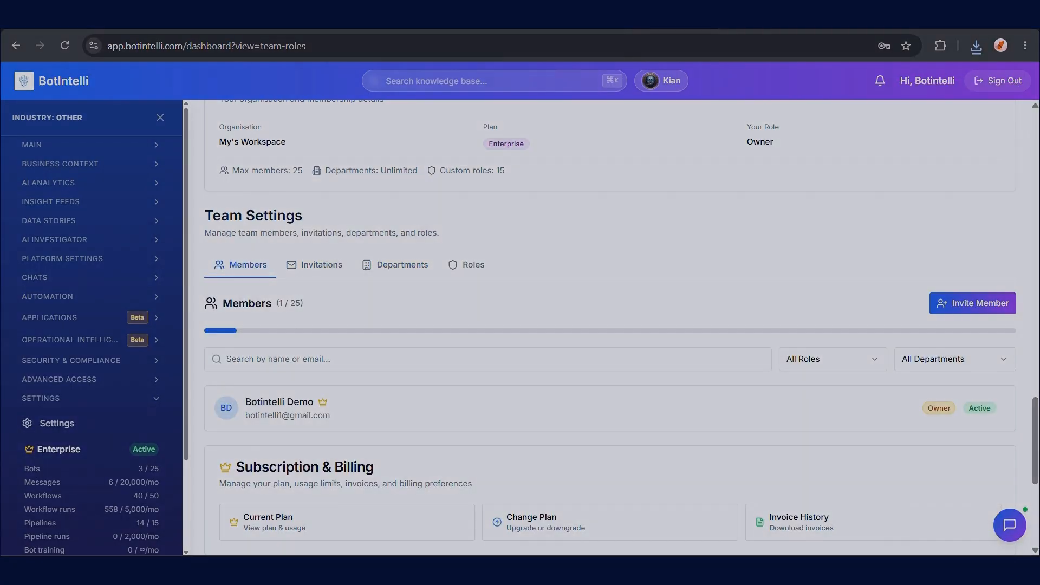